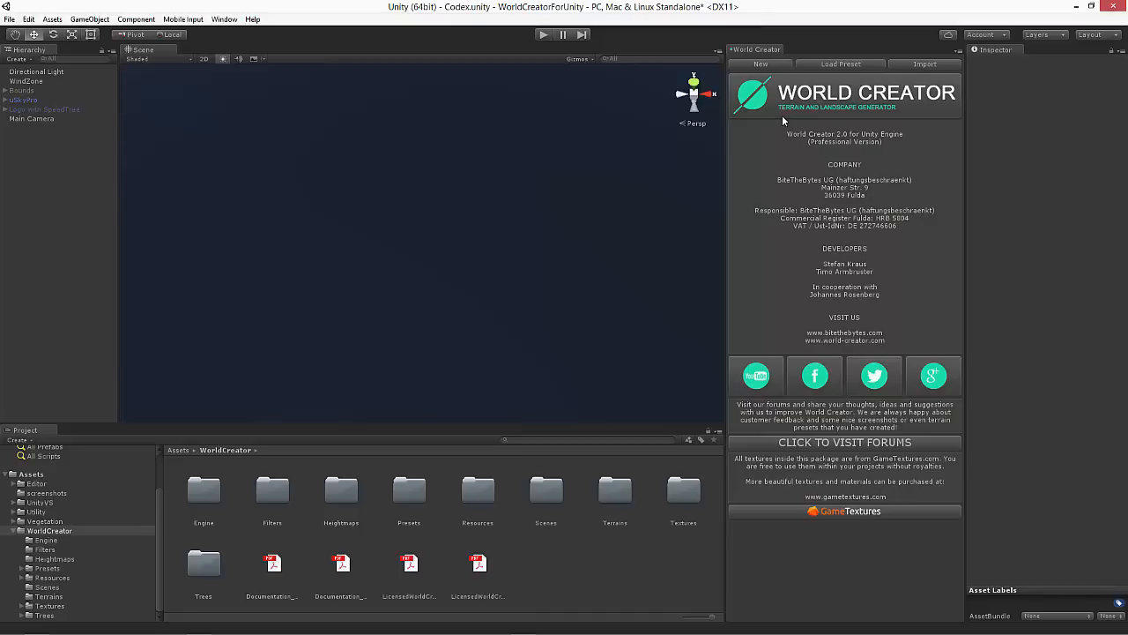
- Create a new World Creator terrain and toggle GPU generation on and back off
{"action": "left_click", "coordinate": [763, 65]}
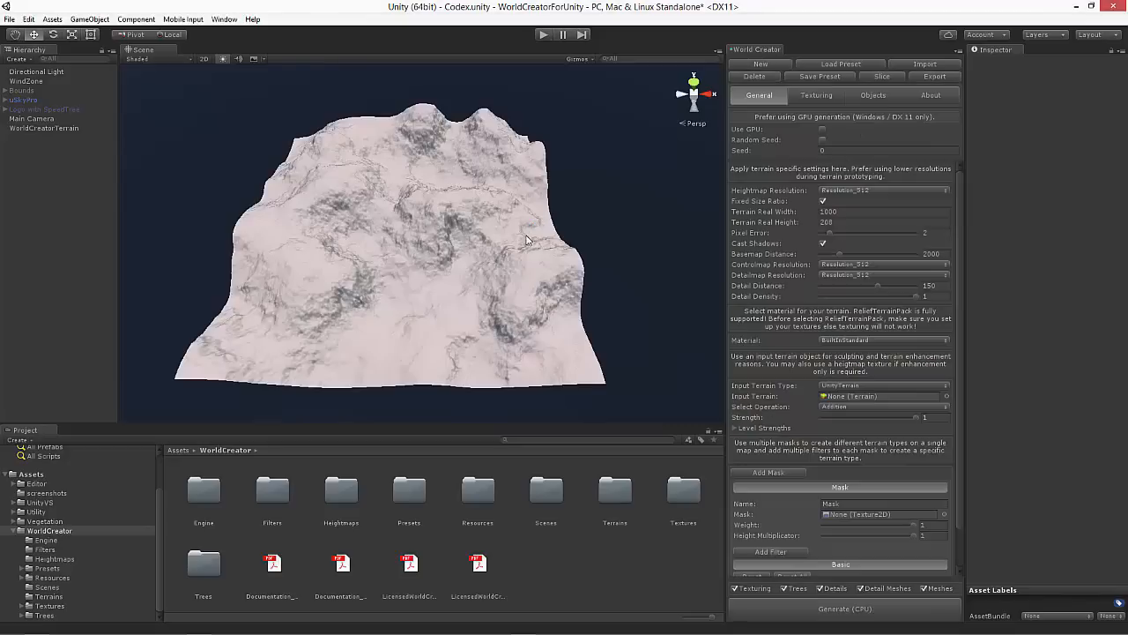
{"action": "left_click_drag", "start_coordinate": [527, 234], "coordinate": [604, 243], "text": "alt"}
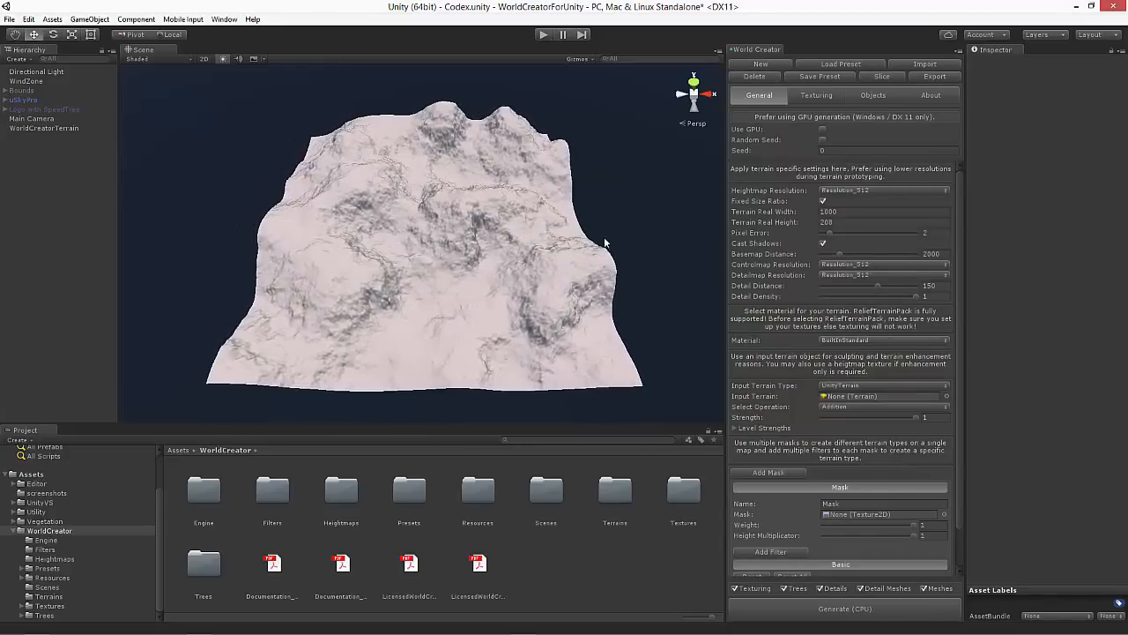
{"action": "left_click", "coordinate": [823, 130]}
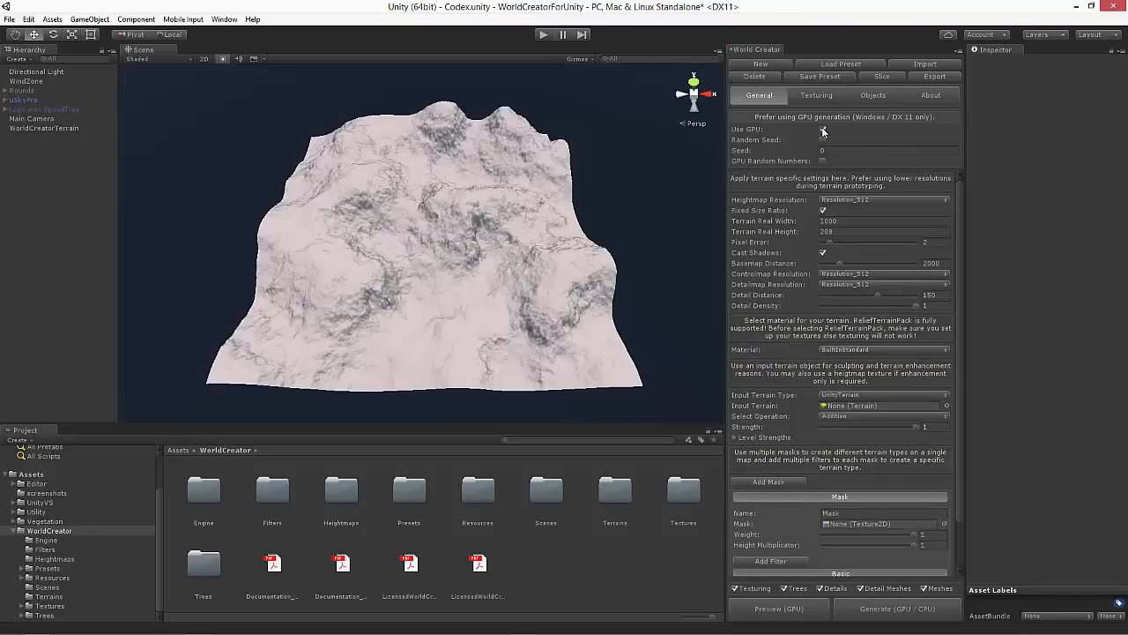
{"action": "left_click", "coordinate": [822, 129]}
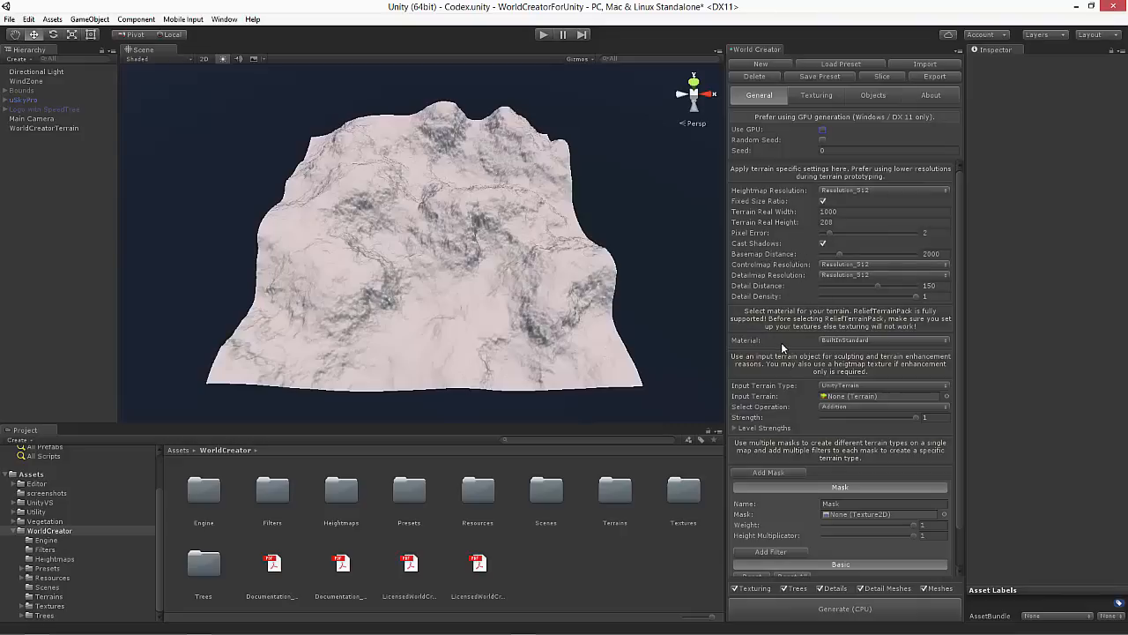
- Try the Gradient material with the defaultGradient texture on the terrain, and restore the BuiltInStandard material
{"action": "left_click", "coordinate": [877, 341]}
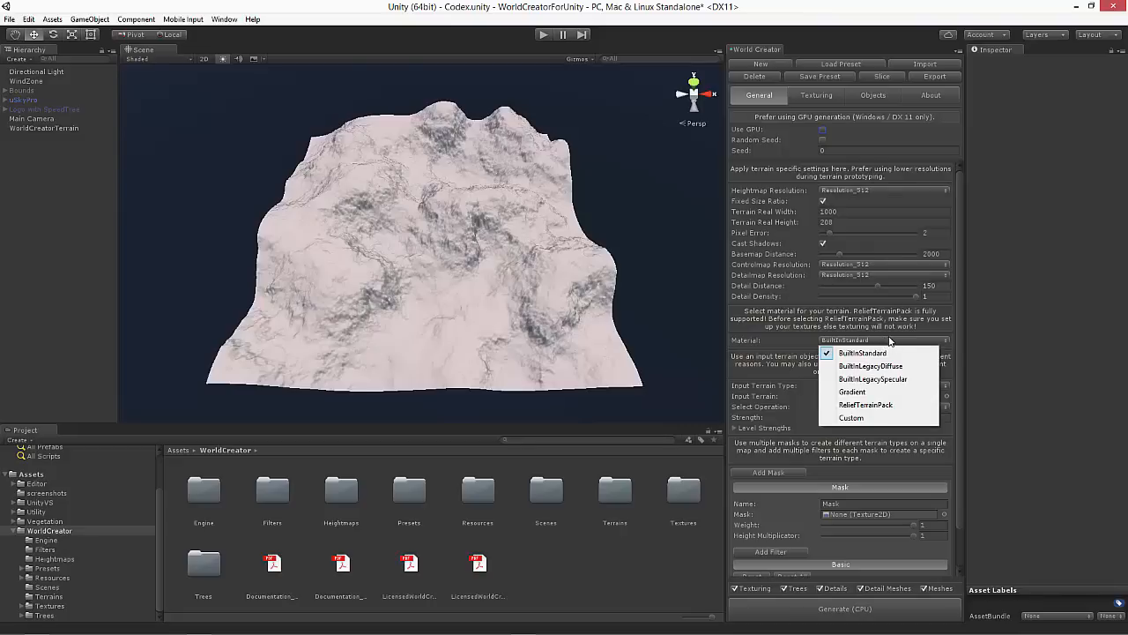
{"action": "left_click", "coordinate": [868, 393]}
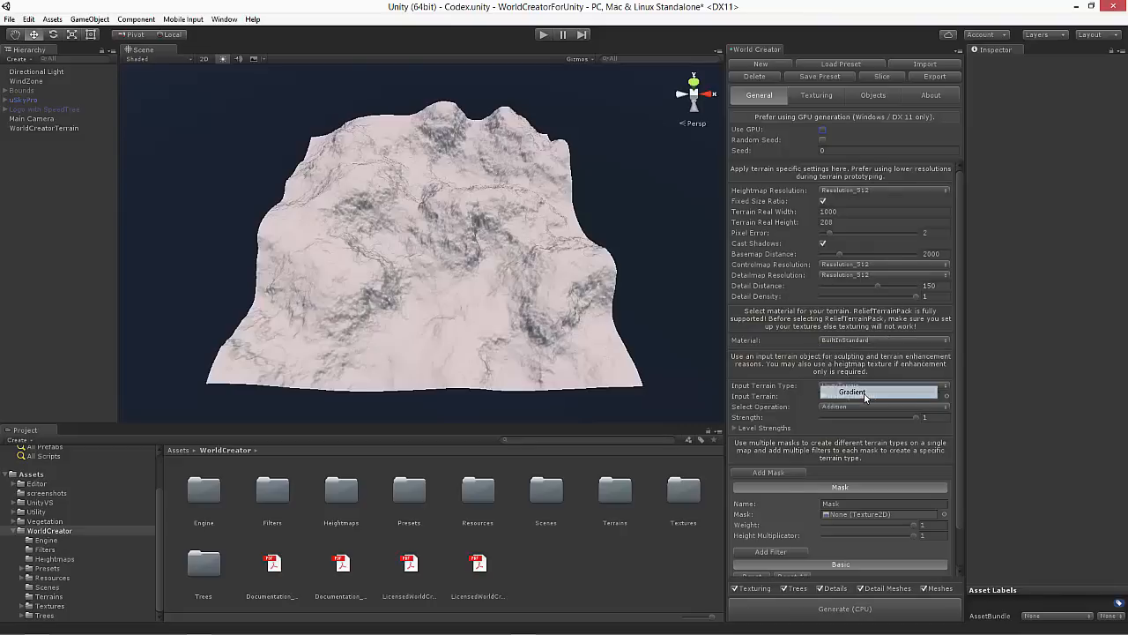
{"action": "left_click", "coordinate": [938, 379]}
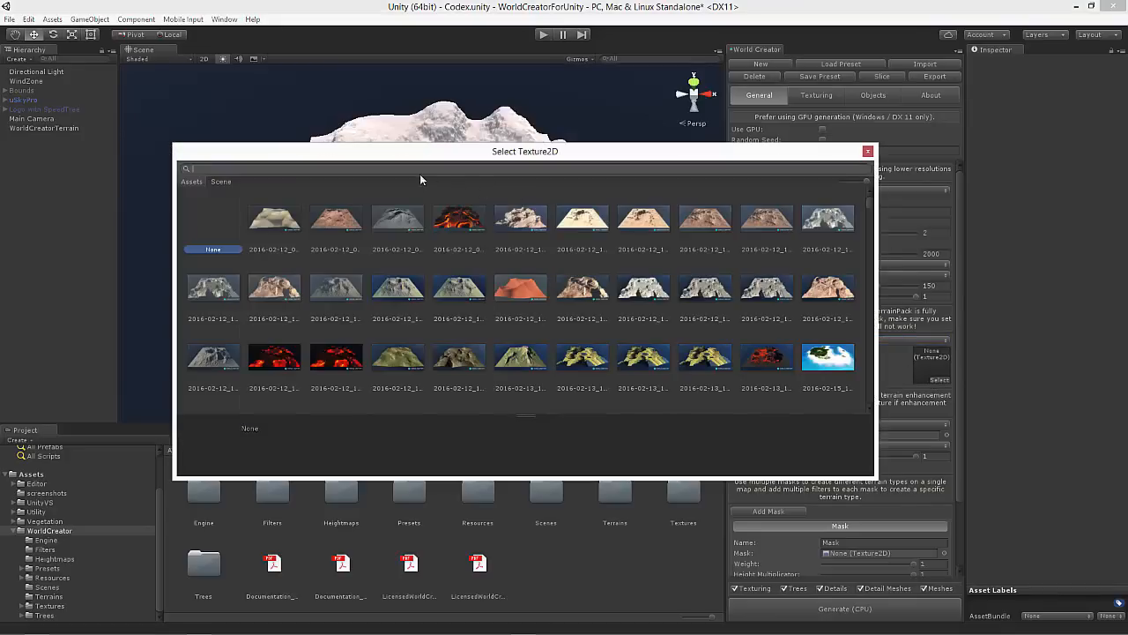
{"action": "type", "text": "gradient"}
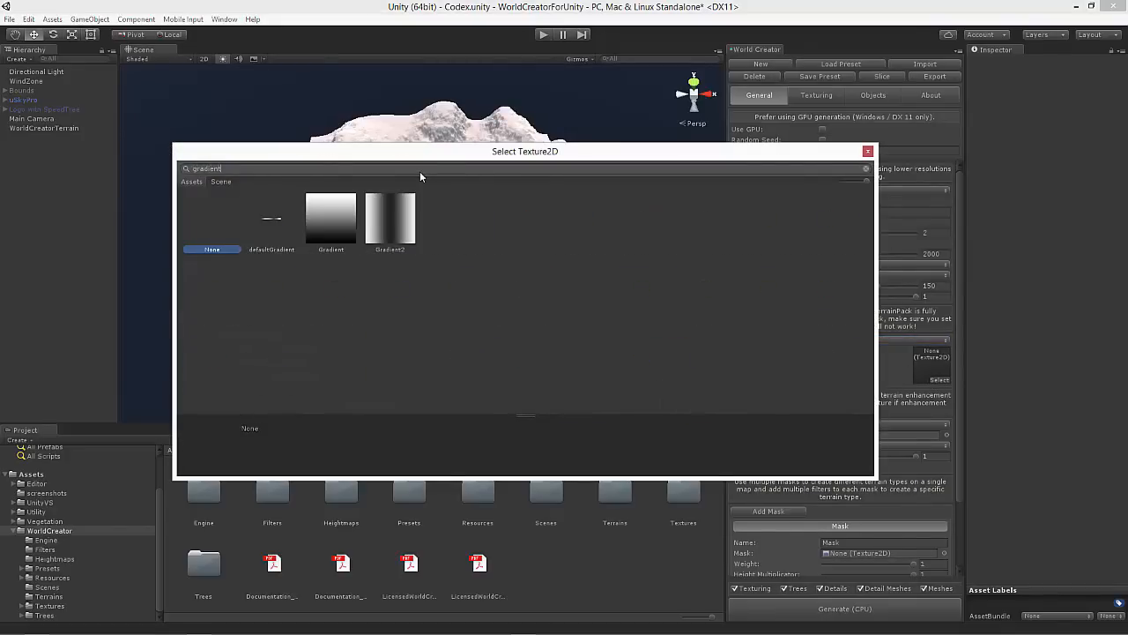
{"action": "double_click", "coordinate": [272, 219]}
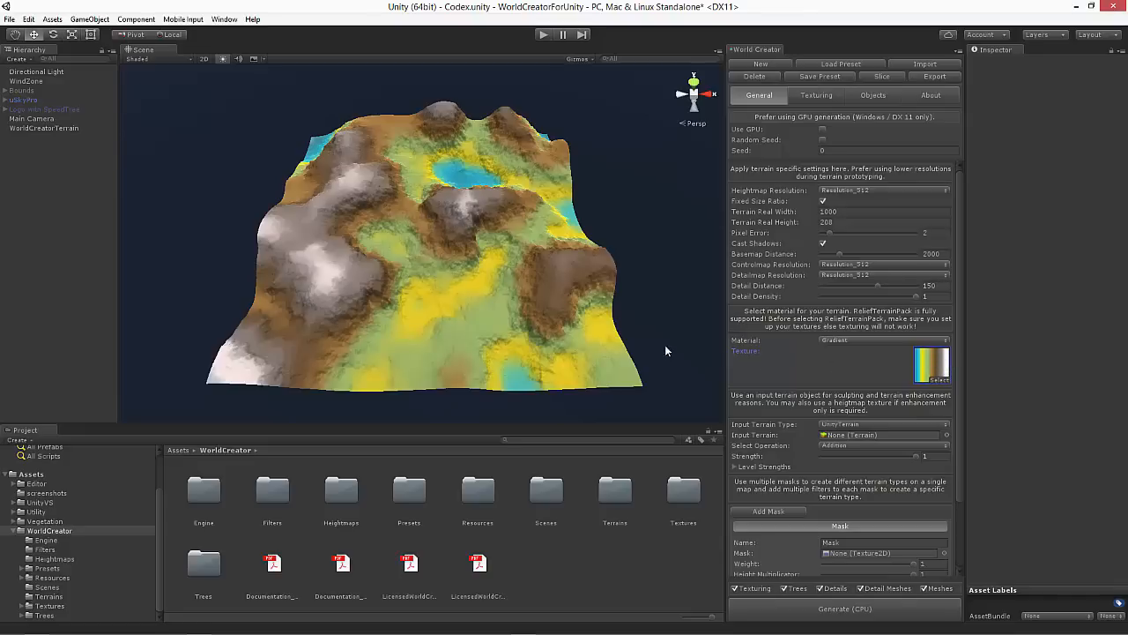
{"action": "left_click", "coordinate": [882, 341]}
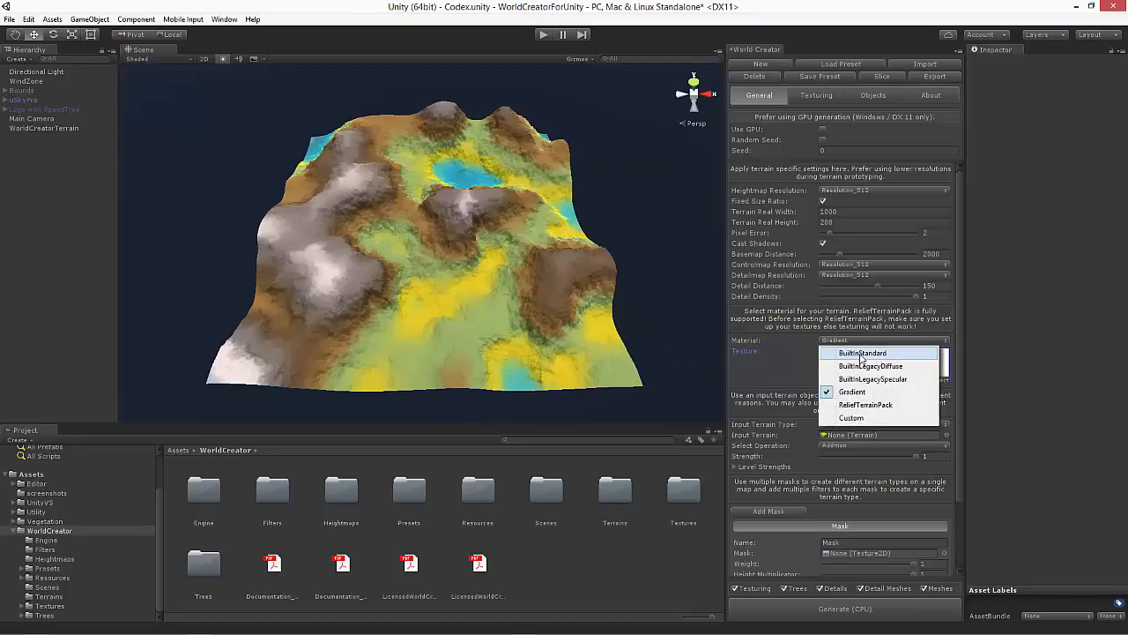
{"action": "left_click", "coordinate": [861, 353]}
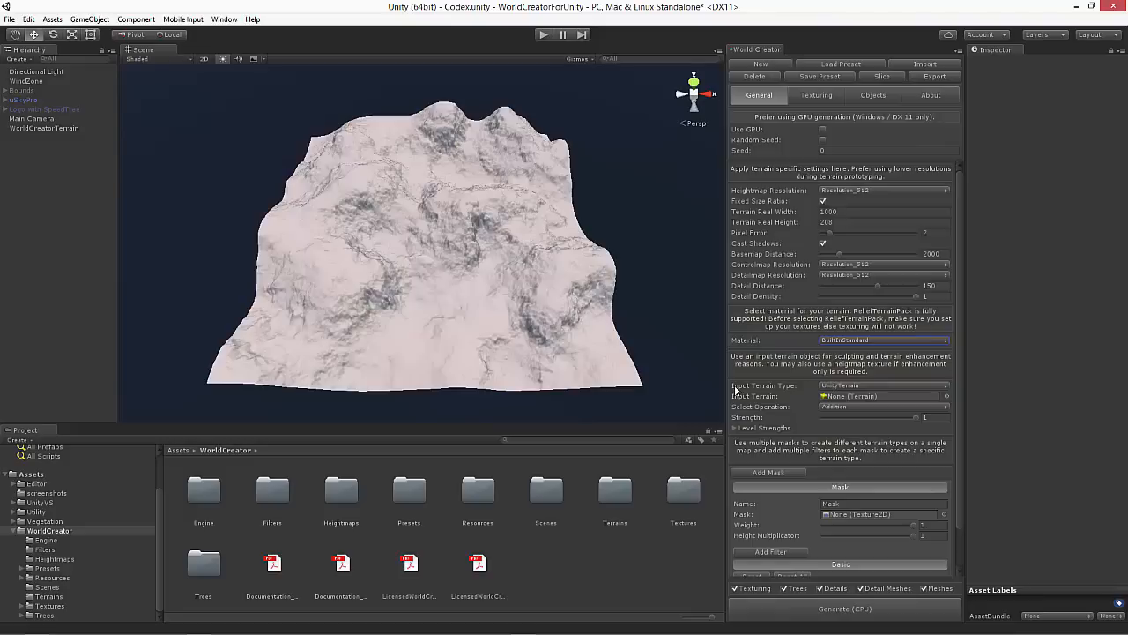
- Generate the terrain from the grandcanyon heightmap, using Texture as the input terrain type
{"action": "left_click", "coordinate": [846, 385]}
{"action": "left_click", "coordinate": [850, 411]}
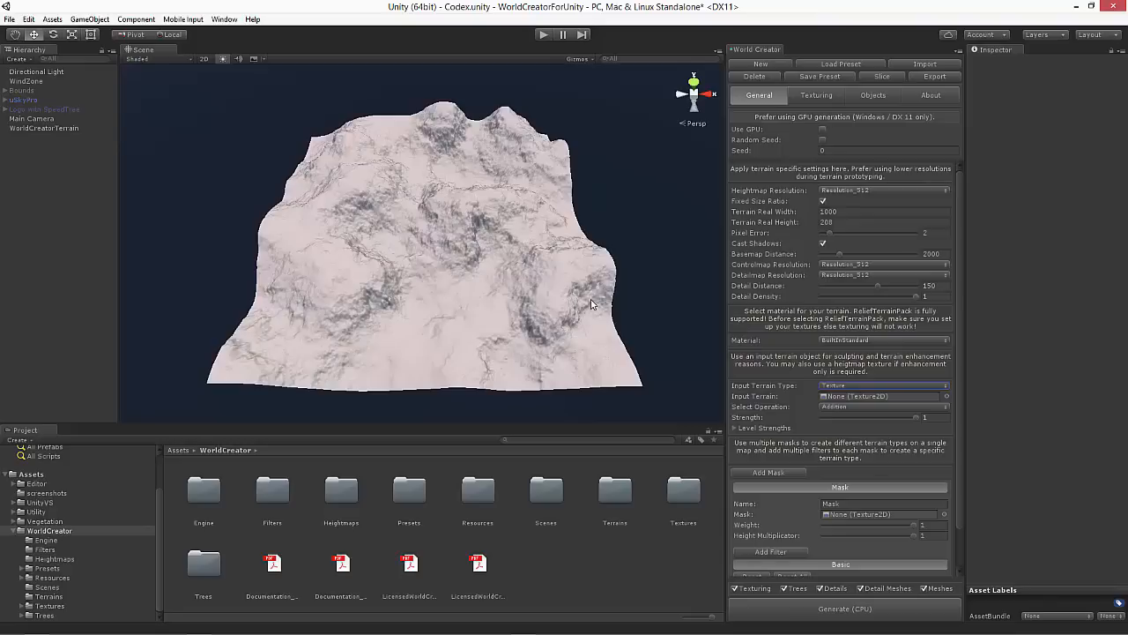
{"action": "left_click", "coordinate": [832, 388]}
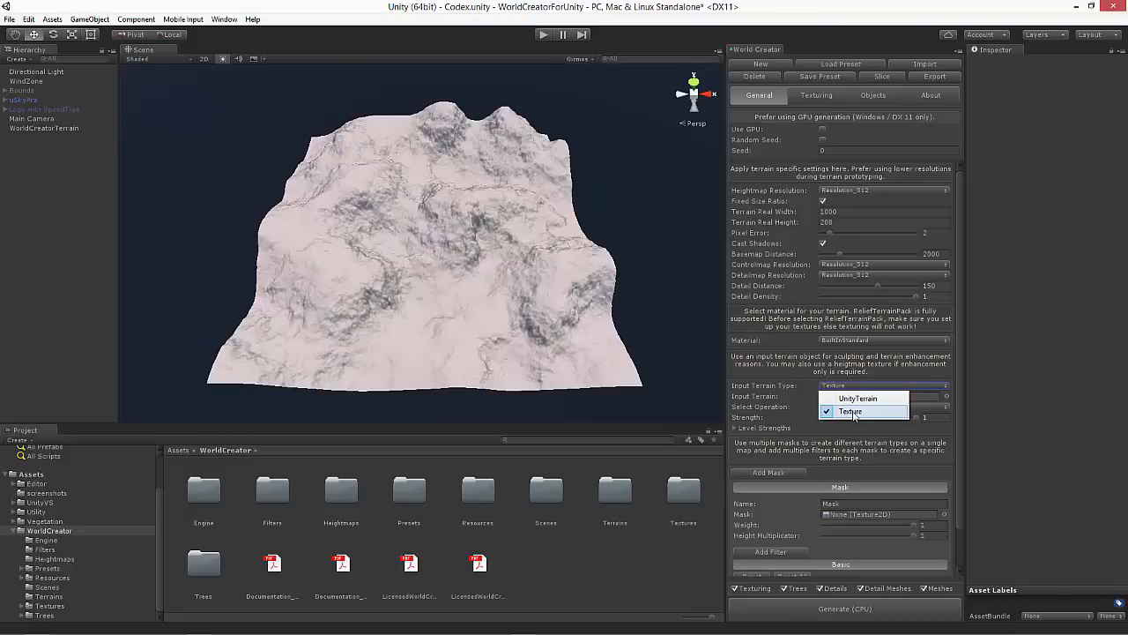
{"action": "left_click", "coordinate": [853, 411]}
{"action": "left_click", "coordinate": [72, 556]}
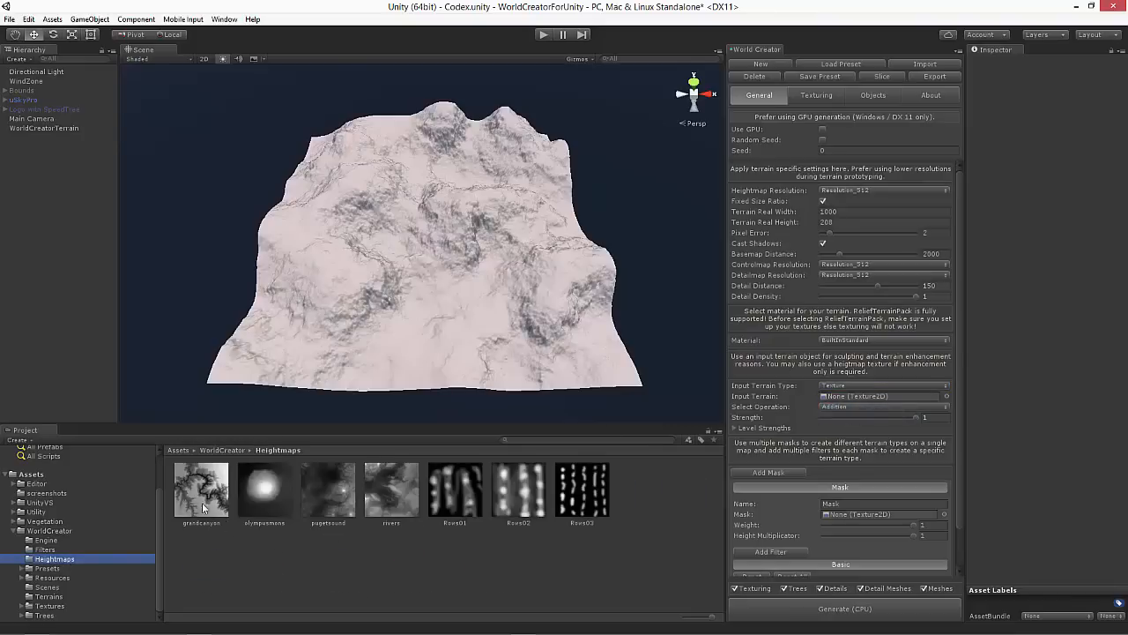
{"action": "left_click_drag", "start_coordinate": [192, 497], "coordinate": [853, 400]}
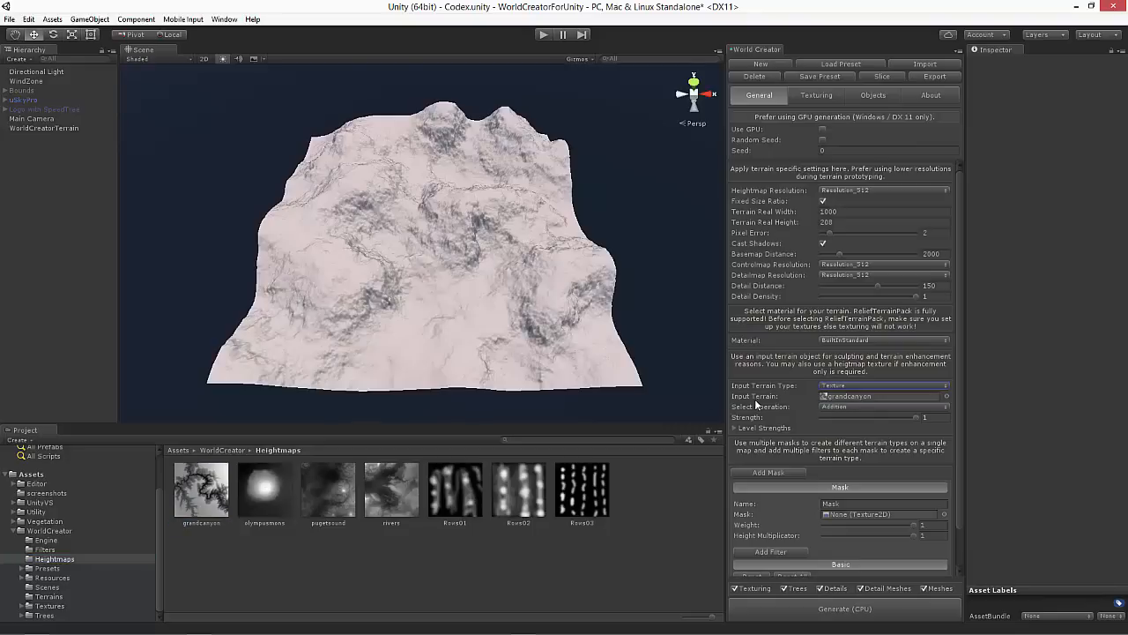
{"action": "left_click", "coordinate": [816, 608]}
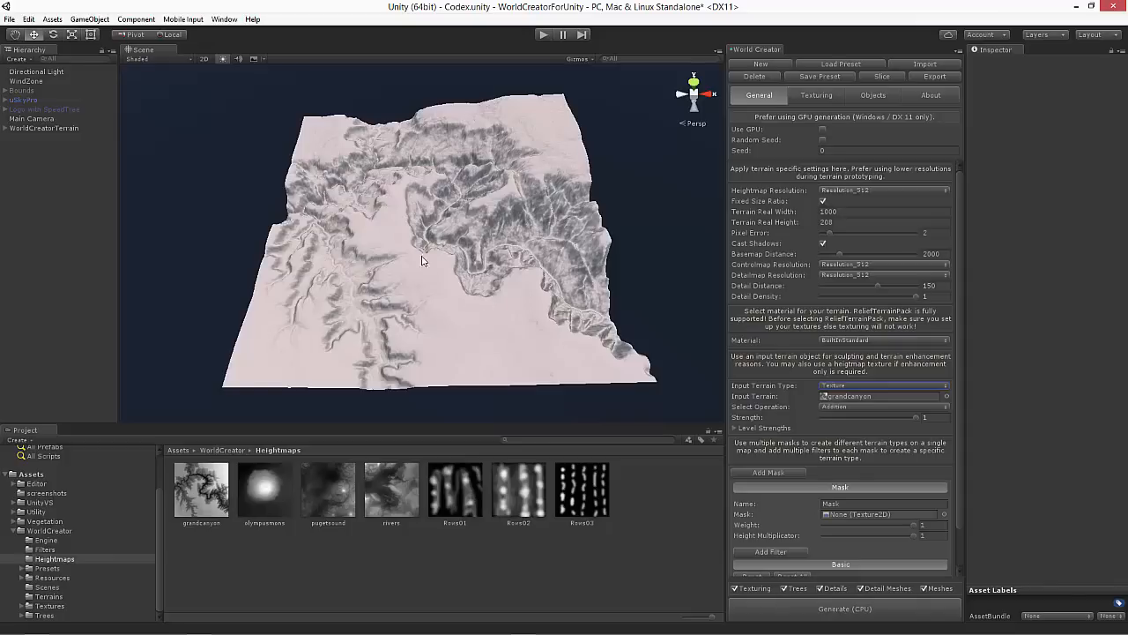
{"action": "left_click_drag", "start_coordinate": [460, 375], "coordinate": [460, 346], "text": "alt"}
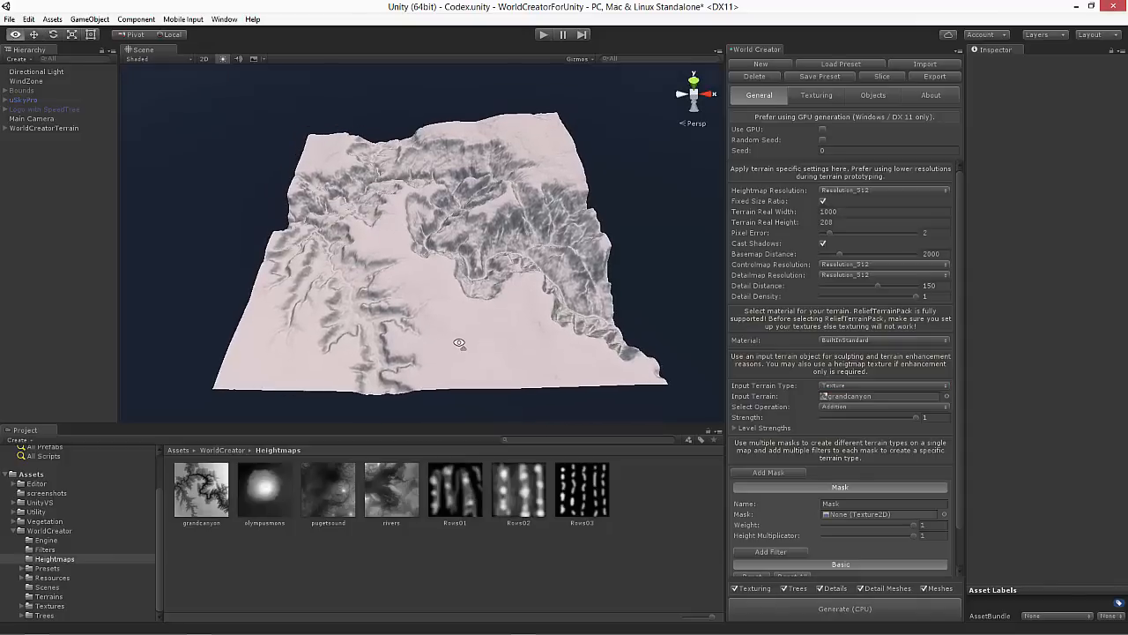
- Set the uSkyPro object's Timeline to about 16.3 to light the terrain from the side
{"action": "left_click", "coordinate": [34, 101]}
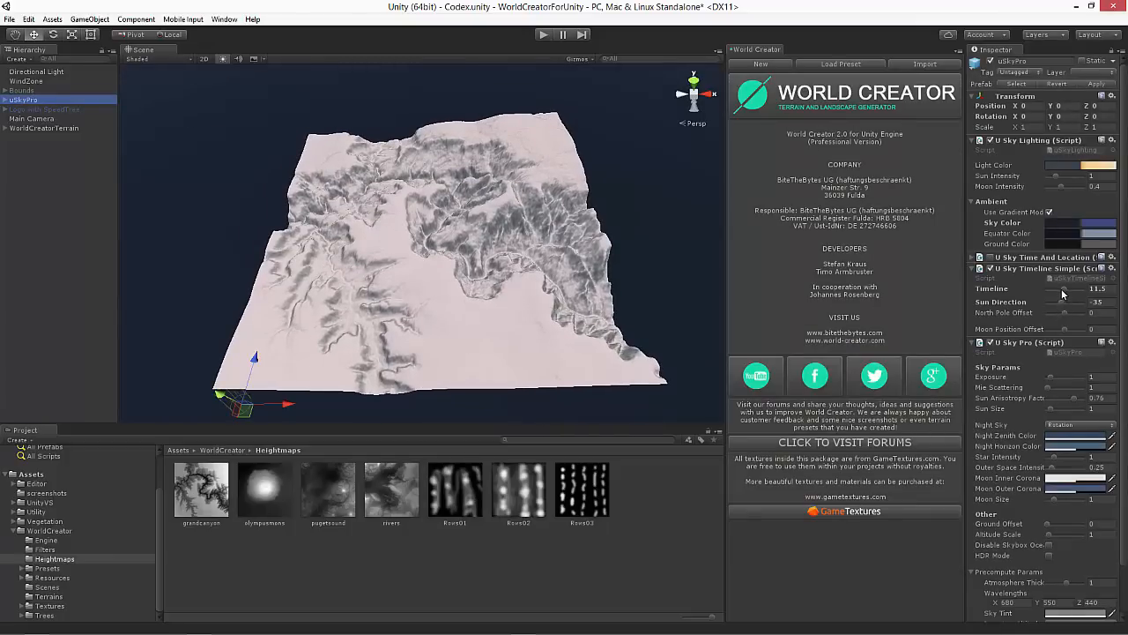
{"action": "left_click_drag", "start_coordinate": [1063, 294], "coordinate": [1073, 293]}
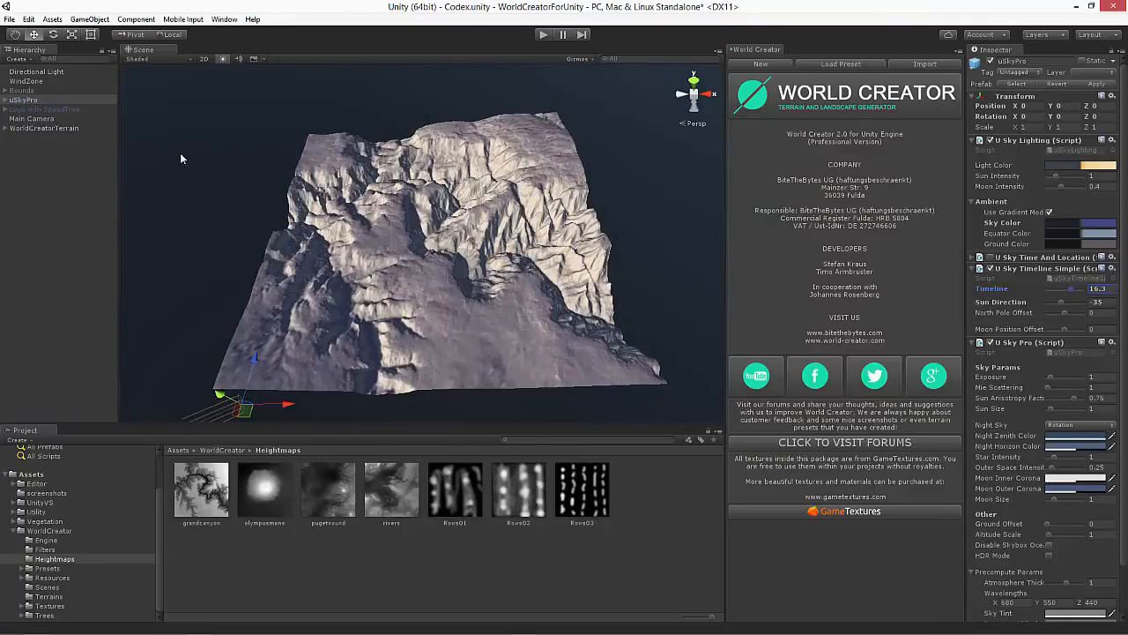
- Set the Pixel Error of WorldCreatorTerrain to 1
{"action": "left_click", "coordinate": [58, 129]}
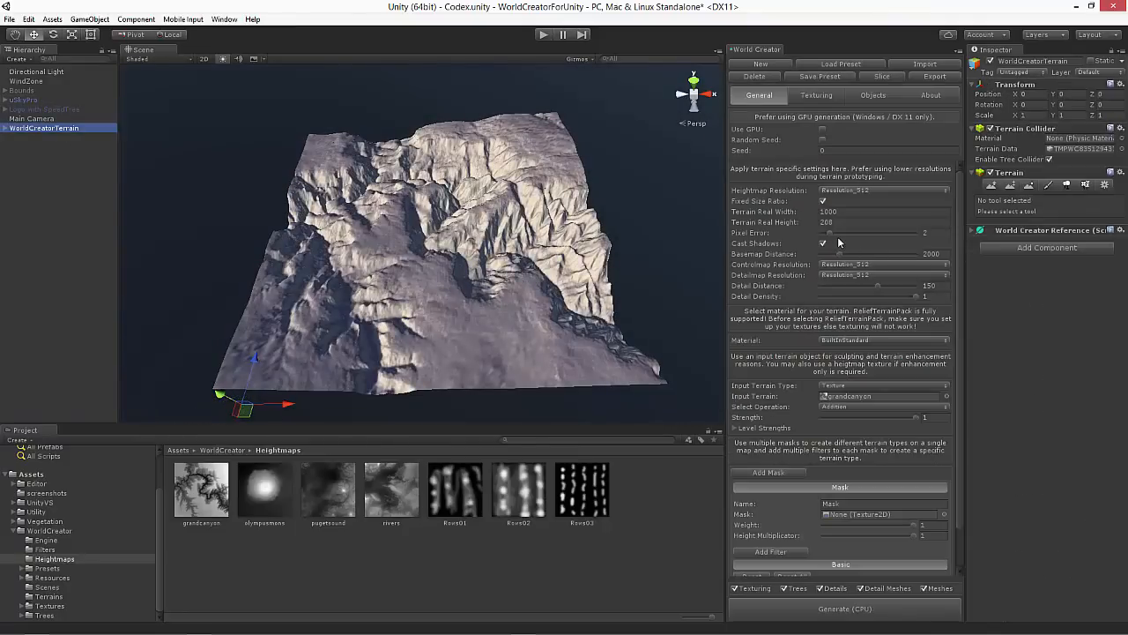
{"action": "left_click", "coordinate": [932, 234]}
{"action": "type", "text": "1"}
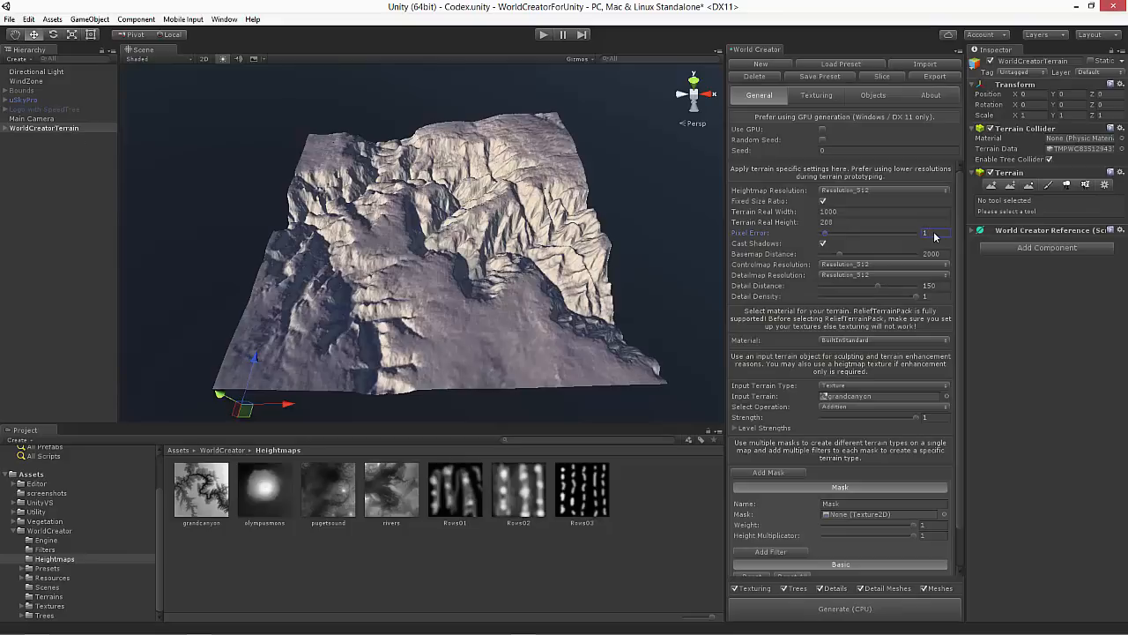
- Add the Canyon filter to the terrain's mask and regenerate the terrain
{"action": "scroll", "coordinate": [893, 399], "scroll_direction": "down", "scroll_amount": 2}
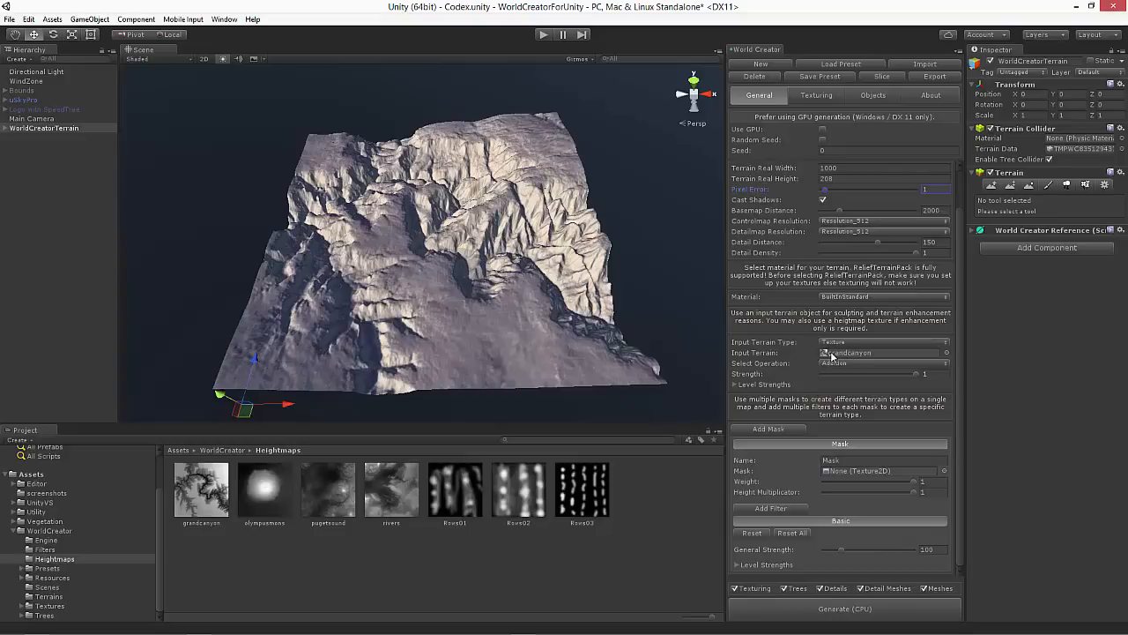
{"action": "left_click", "coordinate": [840, 523]}
{"action": "left_click", "coordinate": [775, 512]}
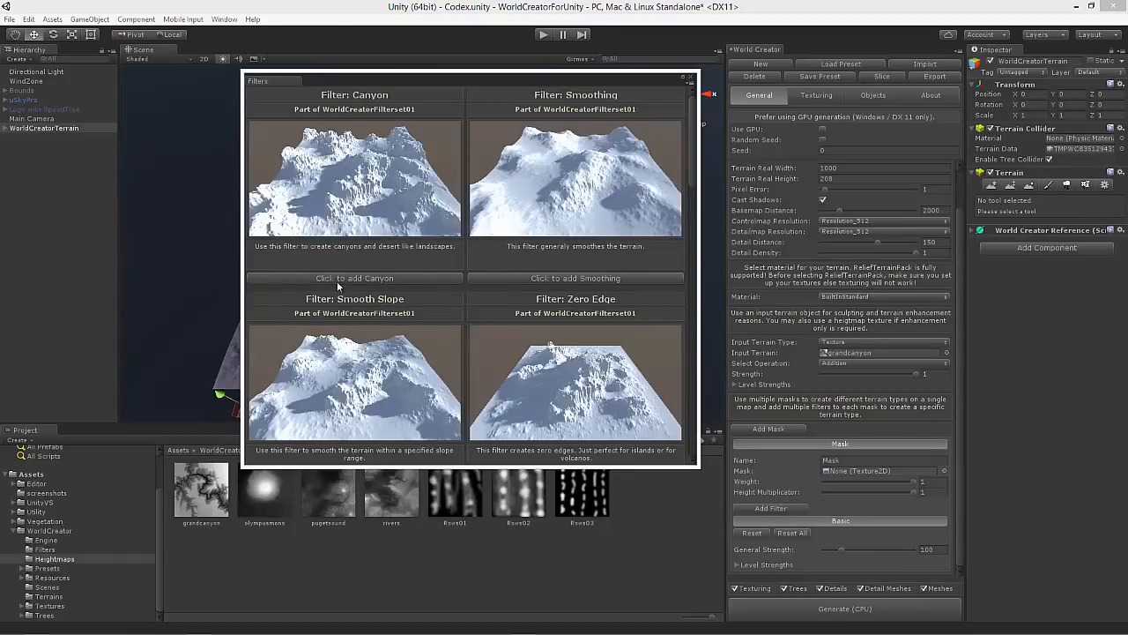
{"action": "left_click", "coordinate": [374, 280]}
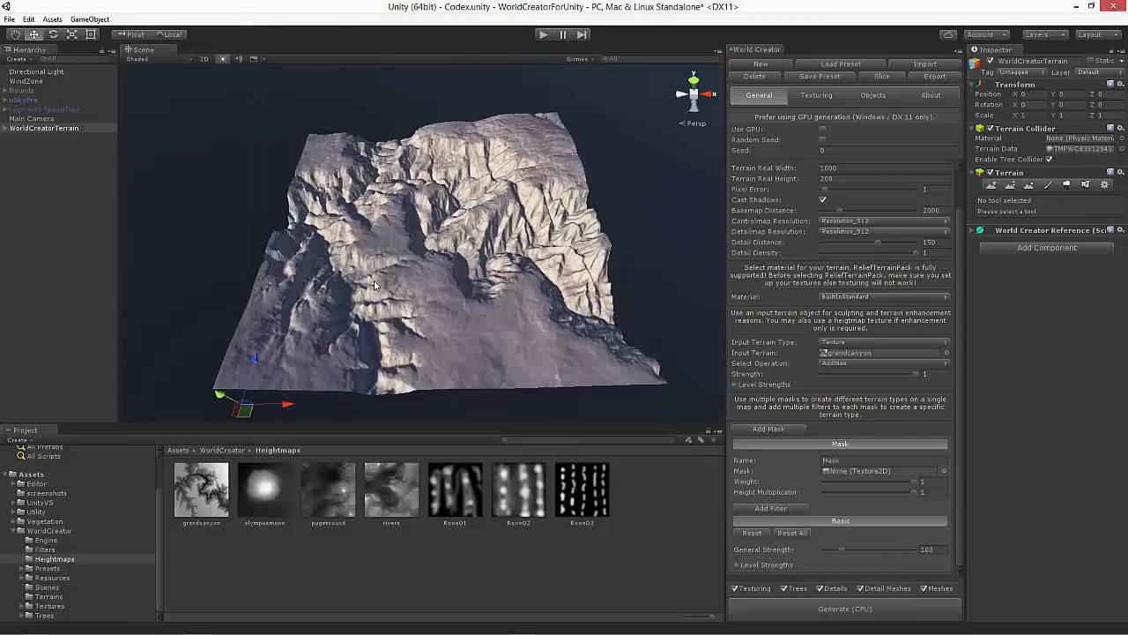
{"action": "left_click", "coordinate": [855, 532]}
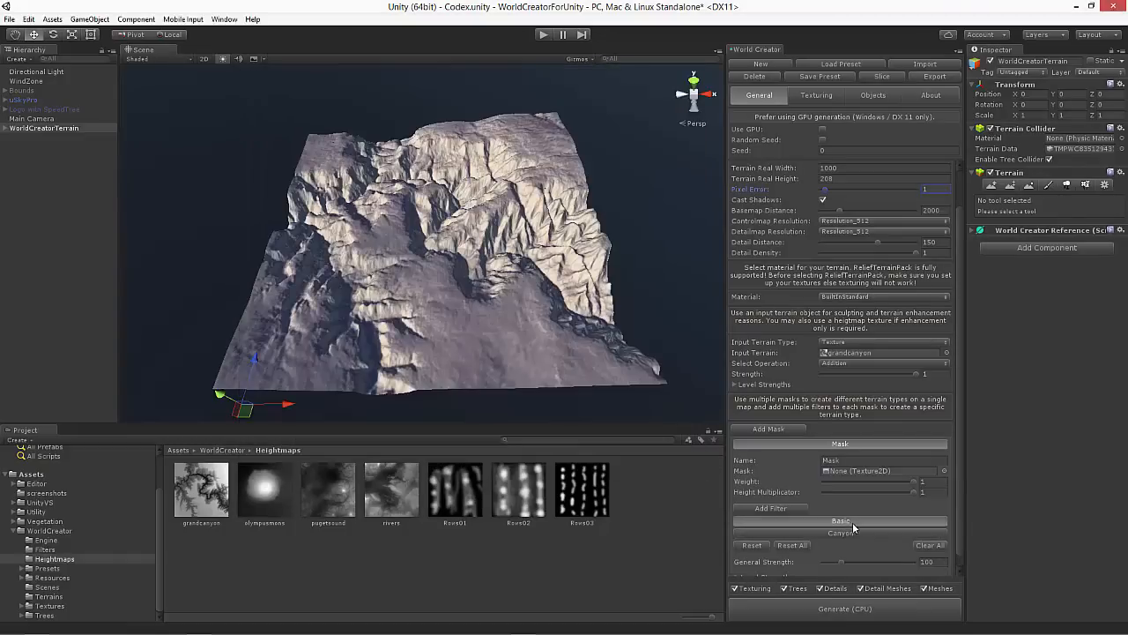
{"action": "scroll", "coordinate": [855, 491], "scroll_direction": "down", "scroll_amount": 3}
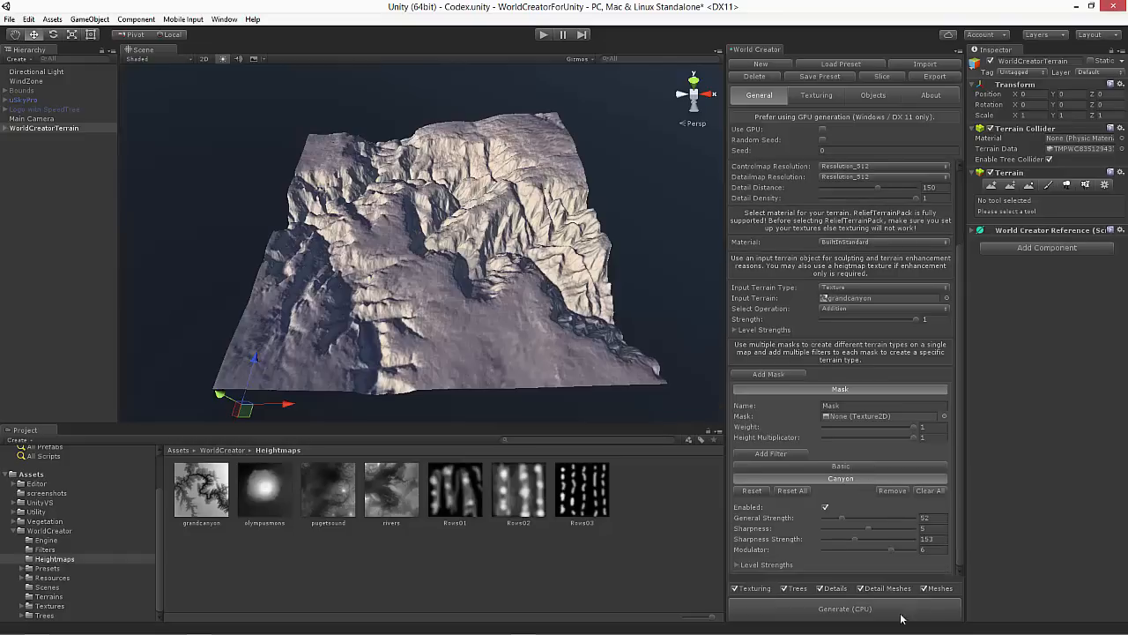
{"action": "left_click", "coordinate": [853, 615]}
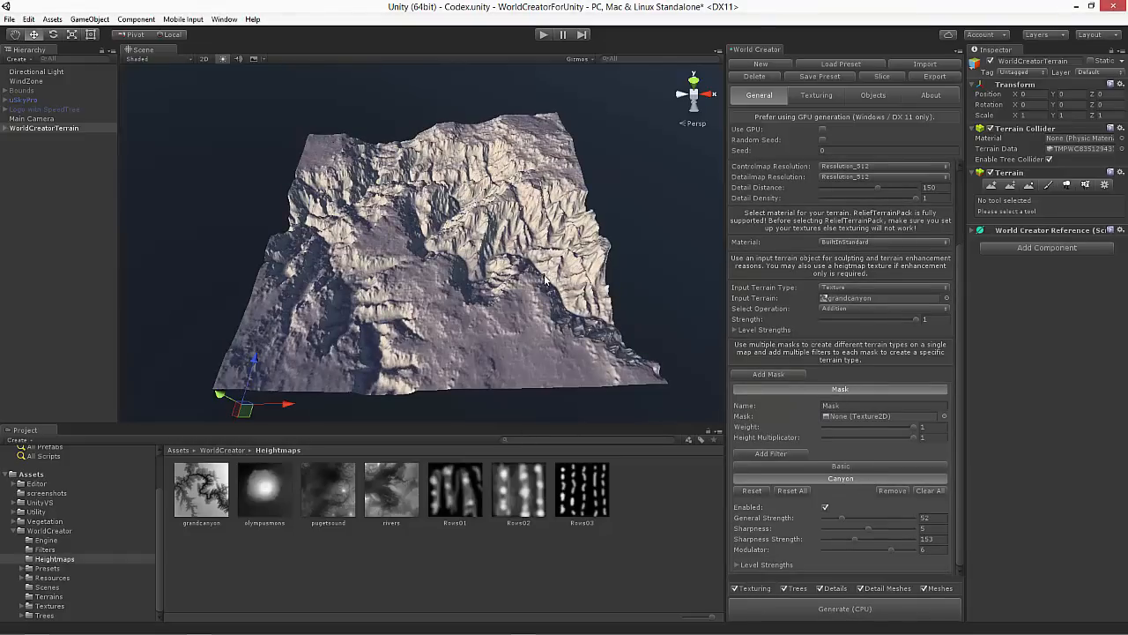
{"action": "left_click_drag", "start_coordinate": [541, 280], "coordinate": [538, 286], "text": "alt"}
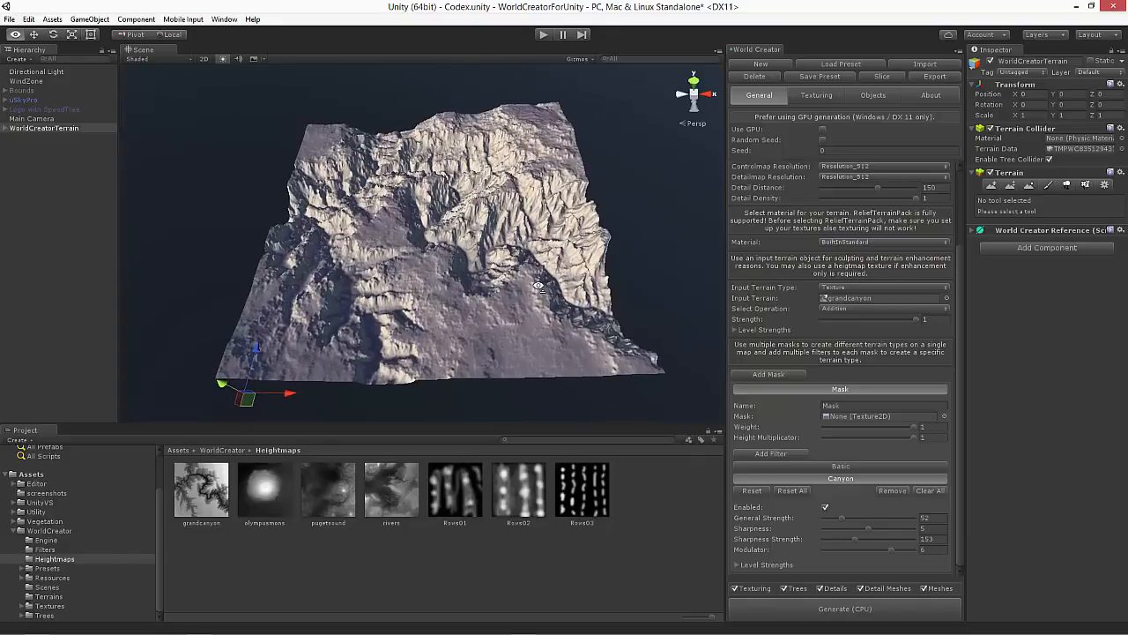
- Raise the WorldCreatorTerrain heightmap resolution to Resolution_1024 and regenerate the terrain
{"action": "left_click", "coordinate": [202, 495]}
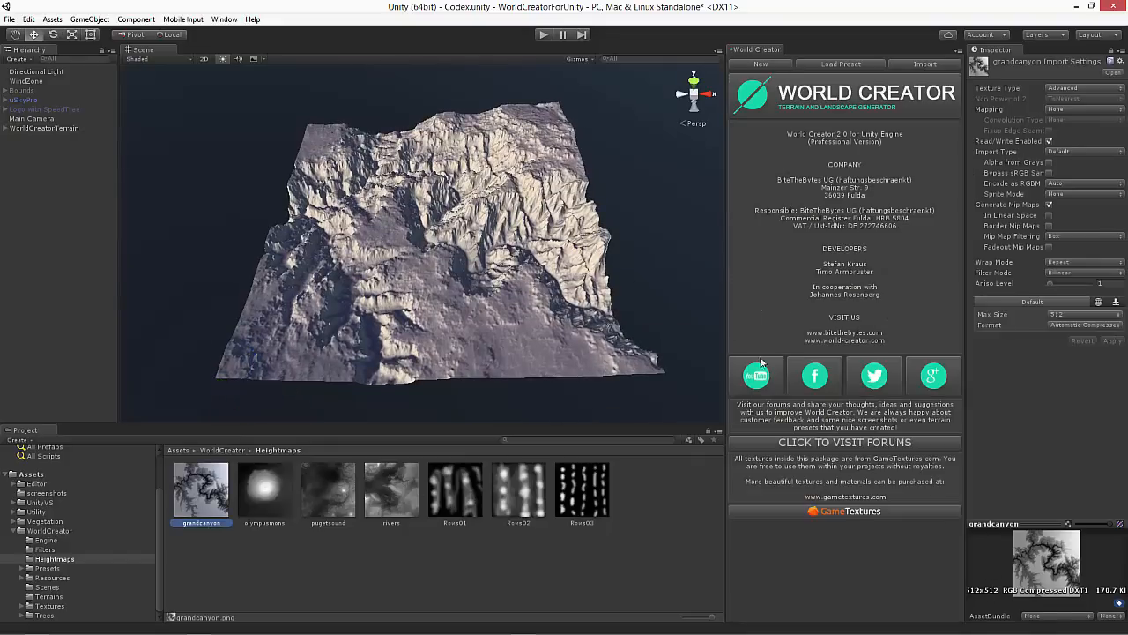
{"action": "left_click", "coordinate": [51, 128]}
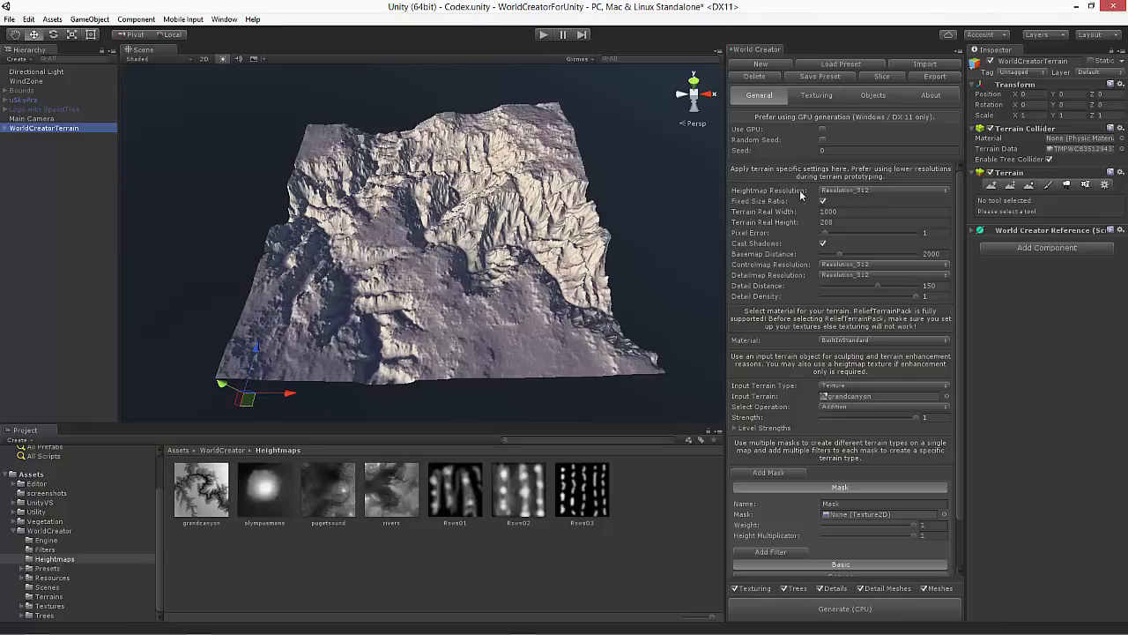
{"action": "left_click", "coordinate": [879, 189]}
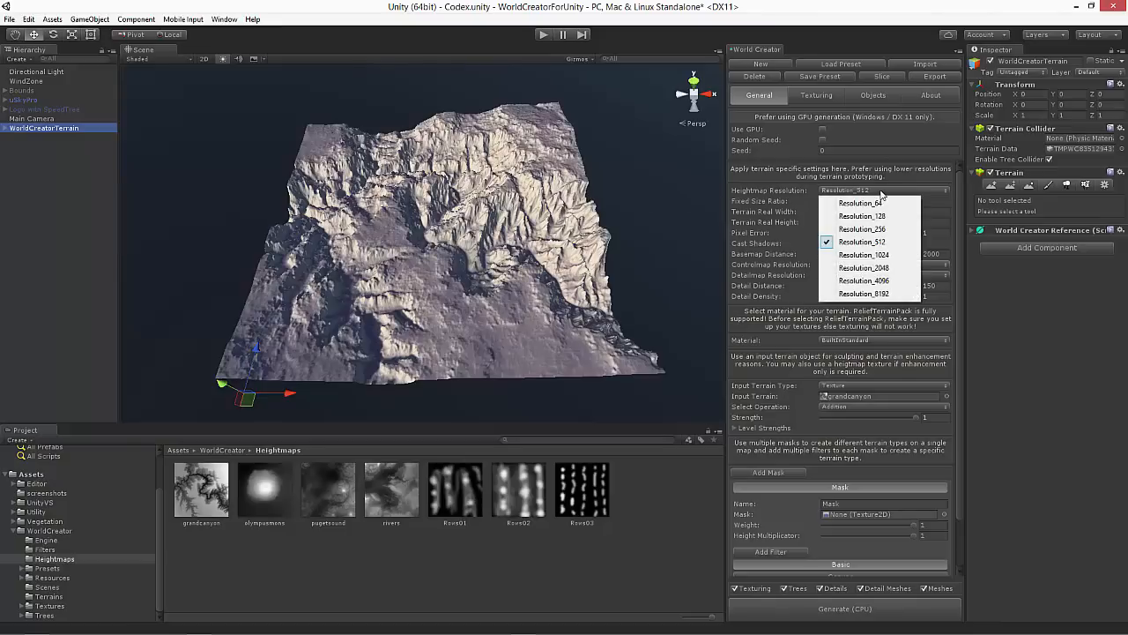
{"action": "left_click", "coordinate": [865, 255]}
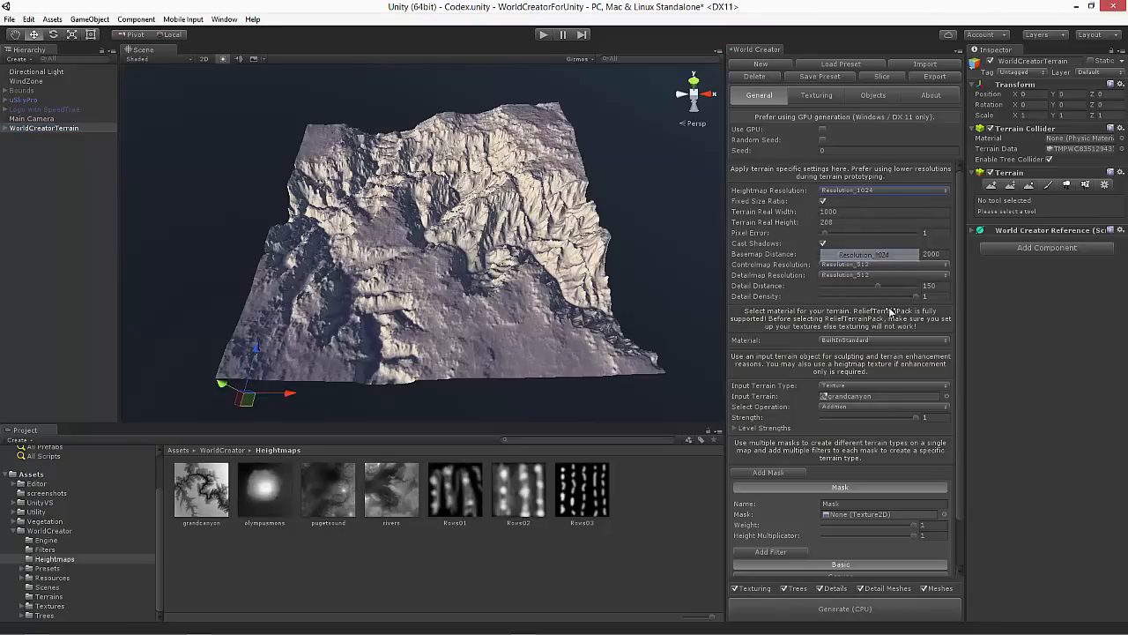
{"action": "left_click", "coordinate": [875, 618]}
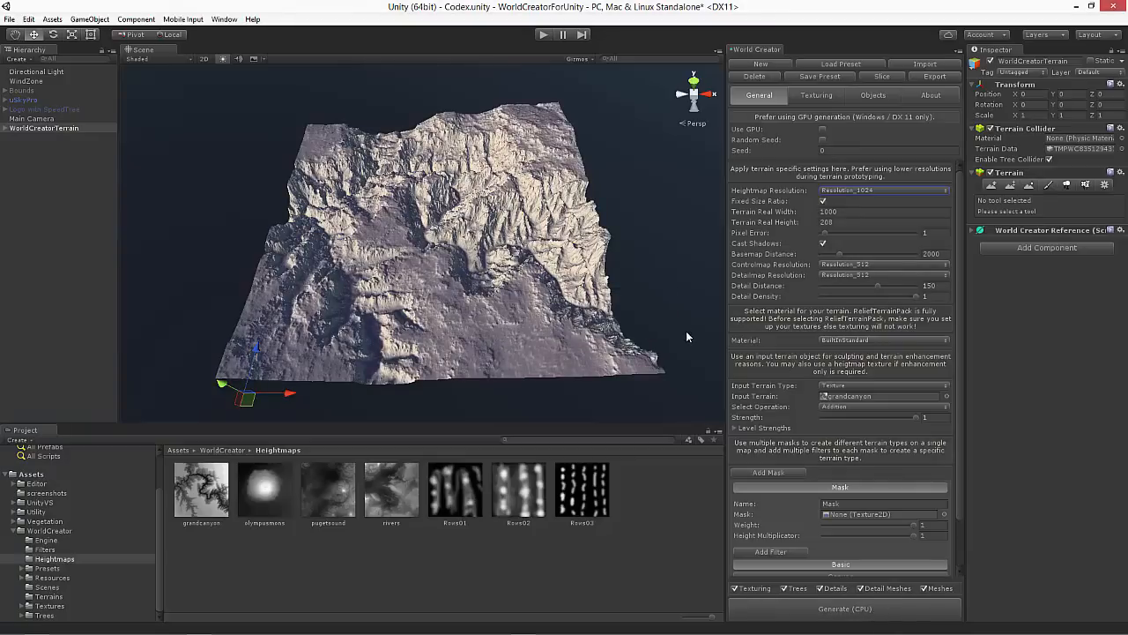
- Increase the Basic filter's General Strength to about 149 and regenerate the terrain
{"action": "scroll", "coordinate": [890, 470], "scroll_direction": "down", "scroll_amount": 3}
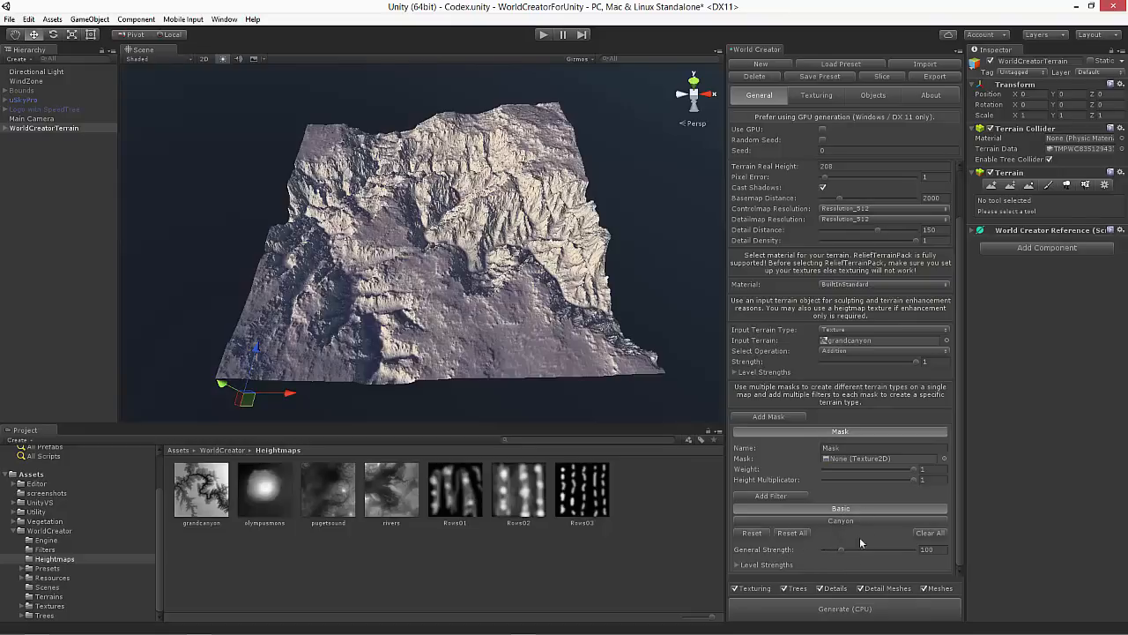
{"action": "left_click_drag", "start_coordinate": [841, 546], "coordinate": [852, 549]}
{"action": "left_click", "coordinate": [857, 606]}
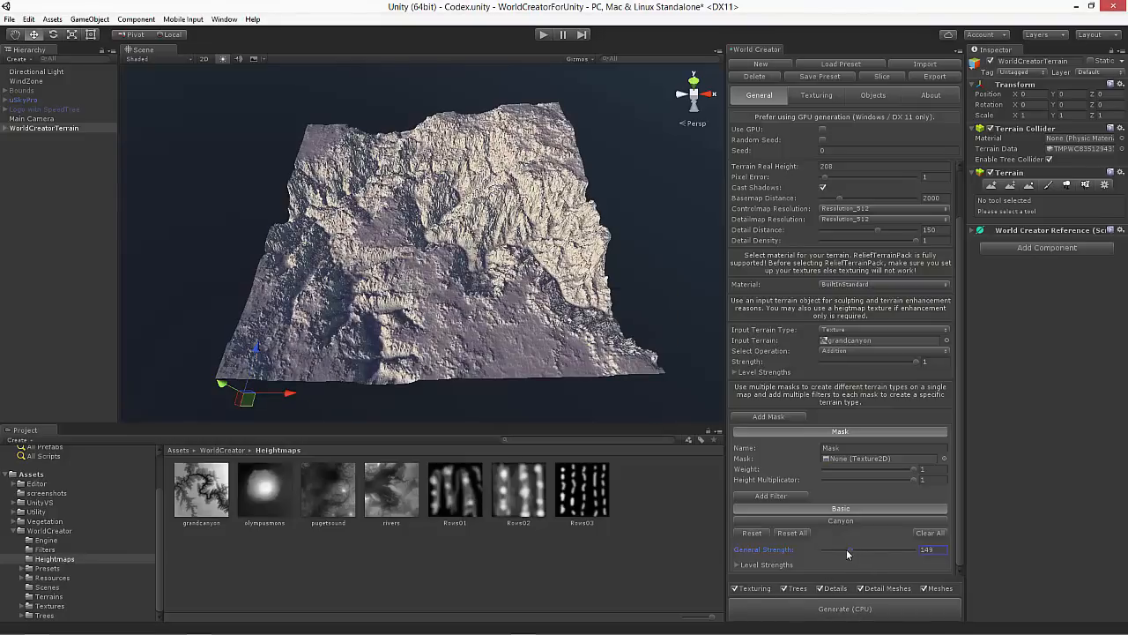
- Lower the Basic filter's General Strength to 45 and regenerate the terrain
{"action": "left_click_drag", "start_coordinate": [847, 553], "coordinate": [830, 550]}
{"action": "left_click", "coordinate": [832, 608]}
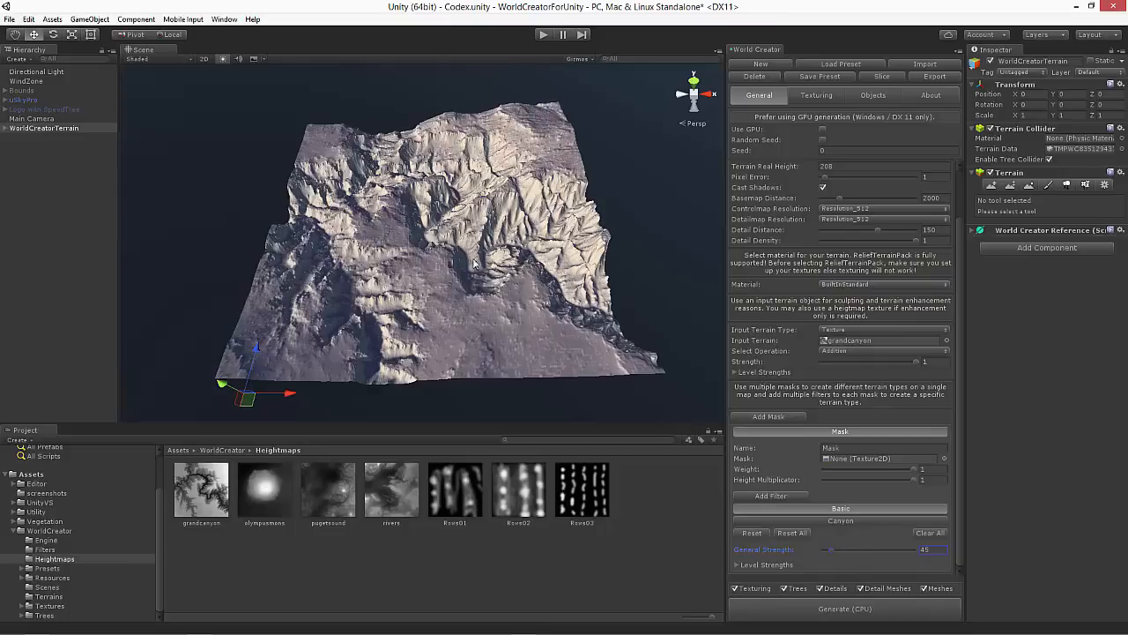
- Review the Canyon filter's settings in the mask and look through the filters available to add
{"action": "left_click", "coordinate": [844, 521]}
{"action": "scroll", "coordinate": [875, 551], "scroll_direction": "down", "scroll_amount": 2}
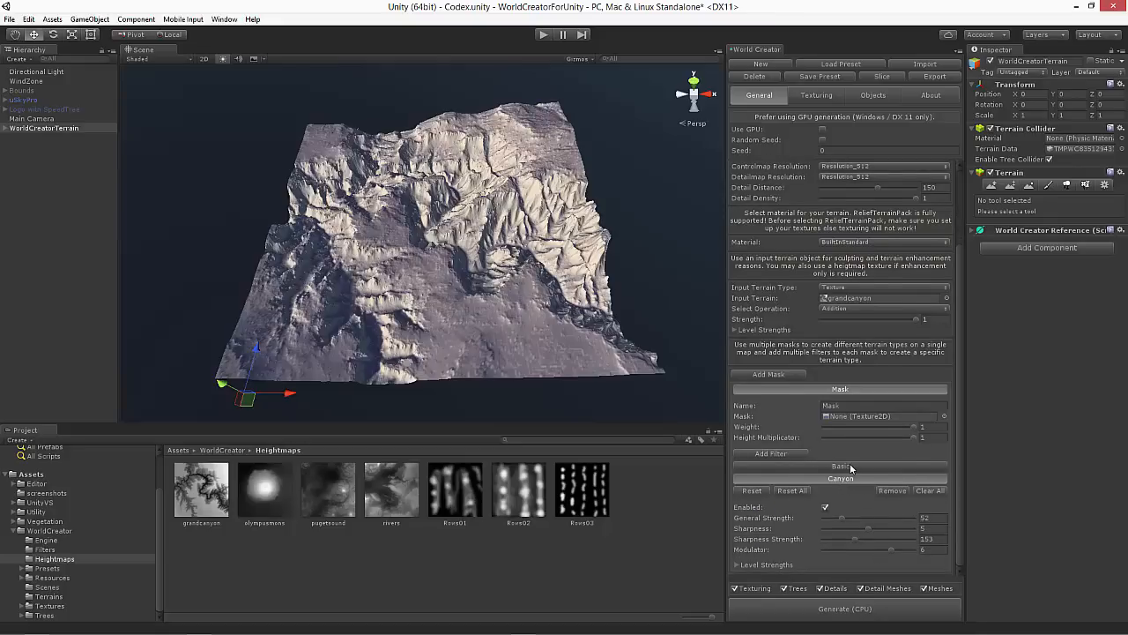
{"action": "scroll", "coordinate": [851, 468], "scroll_direction": "up", "scroll_amount": 2}
{"action": "scroll", "coordinate": [860, 526], "scroll_direction": "down", "scroll_amount": 2}
{"action": "left_click", "coordinate": [852, 469]}
{"action": "left_click", "coordinate": [845, 522]}
{"action": "scroll", "coordinate": [849, 522], "scroll_direction": "down", "scroll_amount": 2}
{"action": "left_click", "coordinate": [771, 454]}
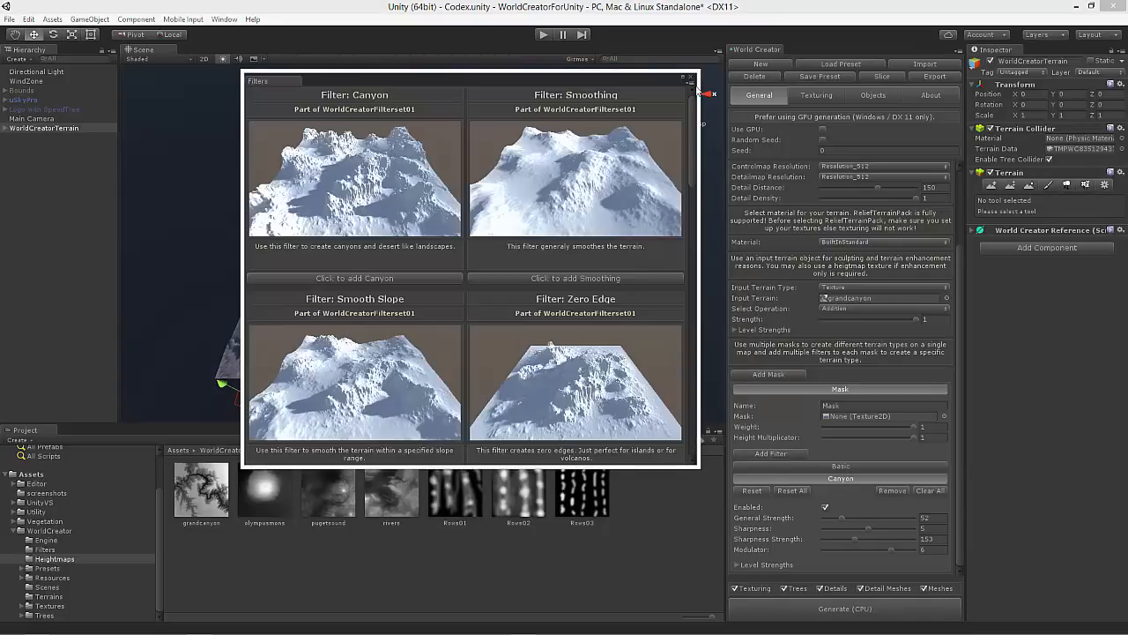
{"action": "left_click", "coordinate": [690, 79]}
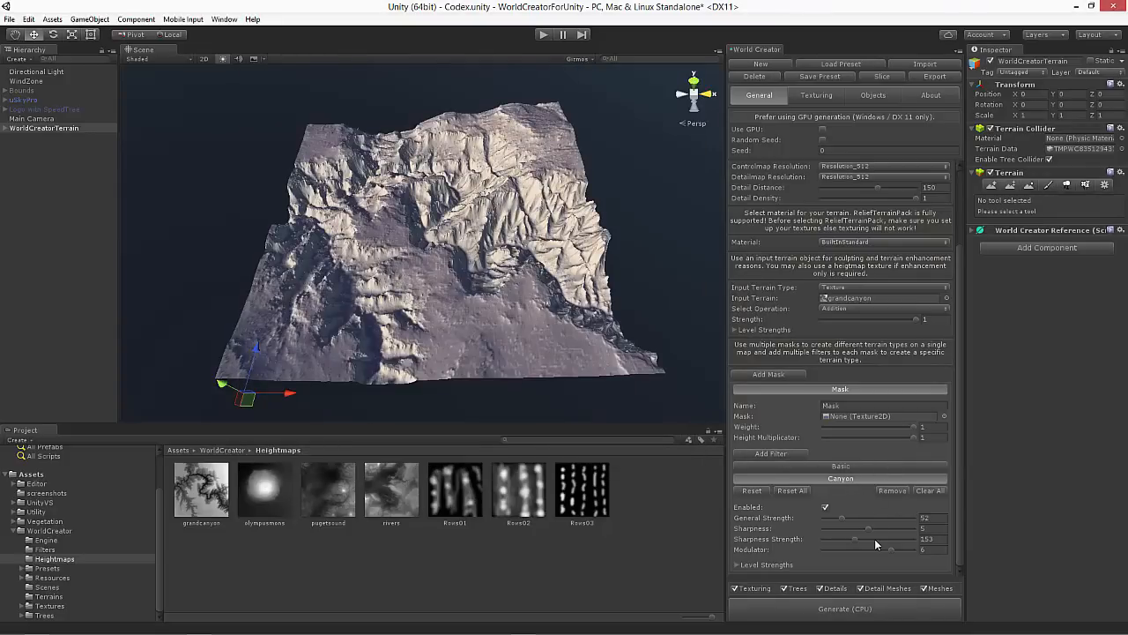
- Set the Basic filter's General Strength to 100 and regenerate the terrain
{"action": "left_click", "coordinate": [842, 467]}
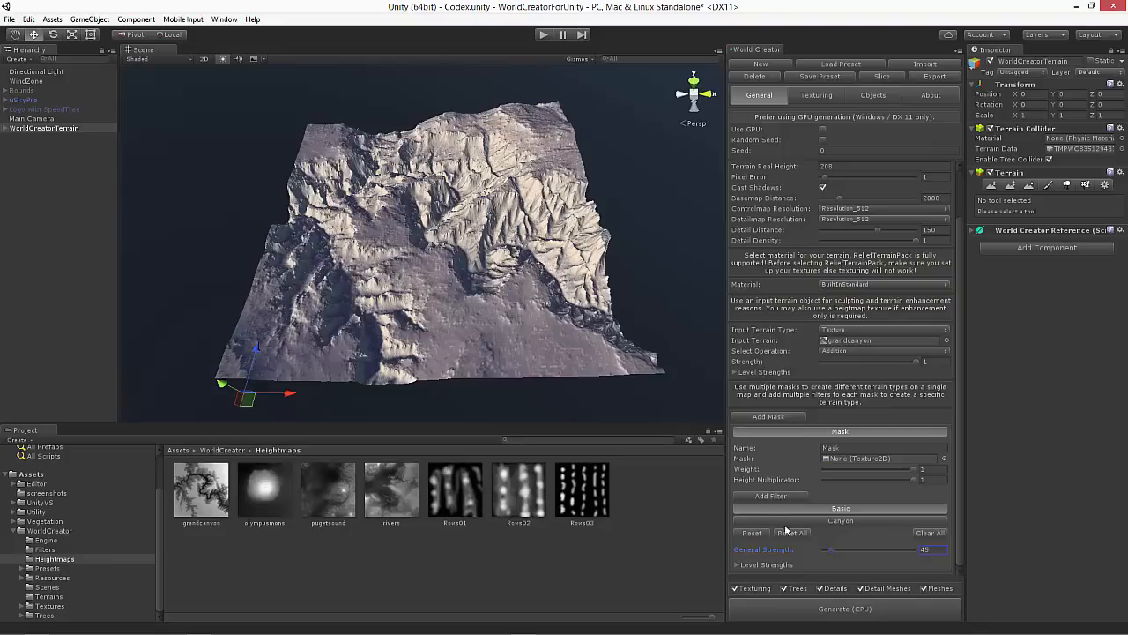
{"action": "type", "text": "100"}
{"action": "left_click", "coordinate": [855, 610]}
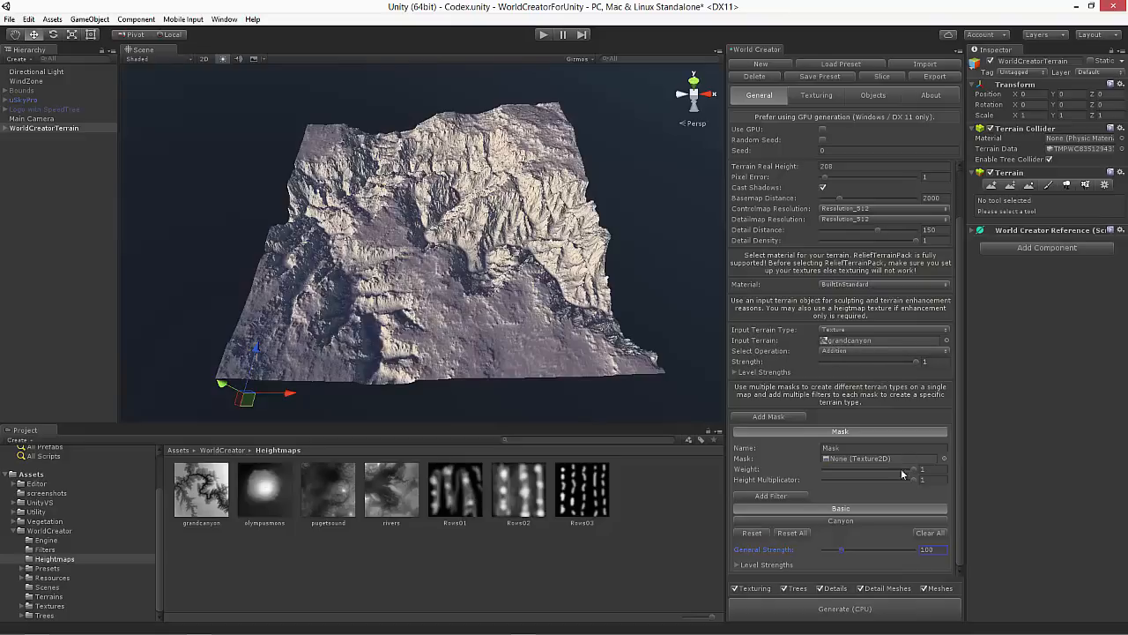
- Change the input terrain's operation to Subtraction and regenerate the terrain
{"action": "left_click", "coordinate": [831, 351]}
{"action": "left_click", "coordinate": [841, 377]}
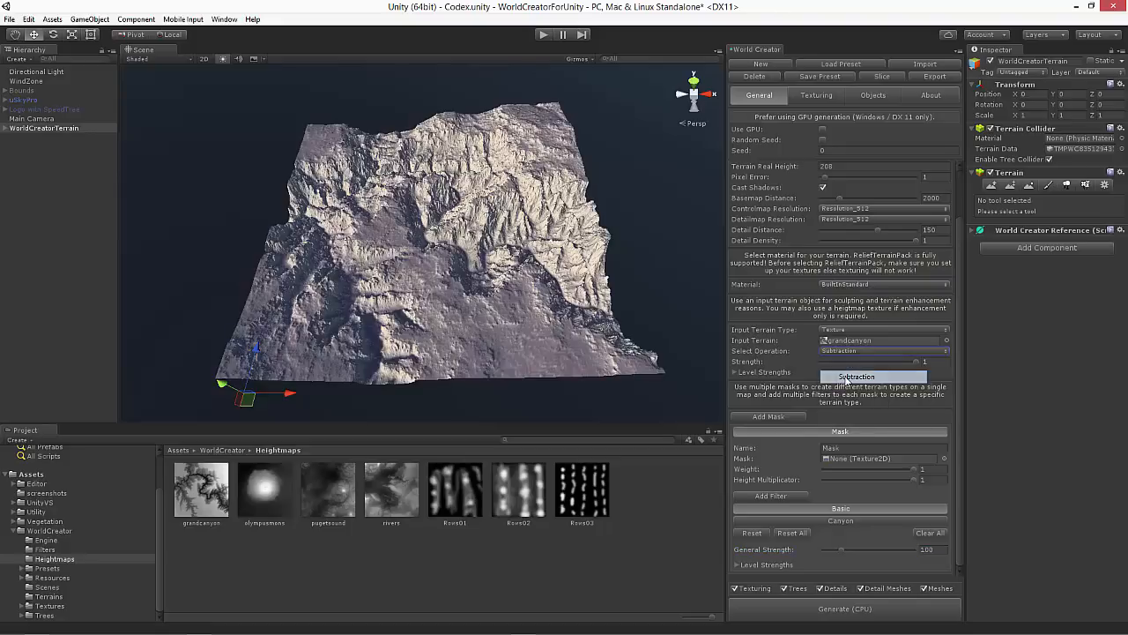
{"action": "left_click", "coordinate": [842, 610]}
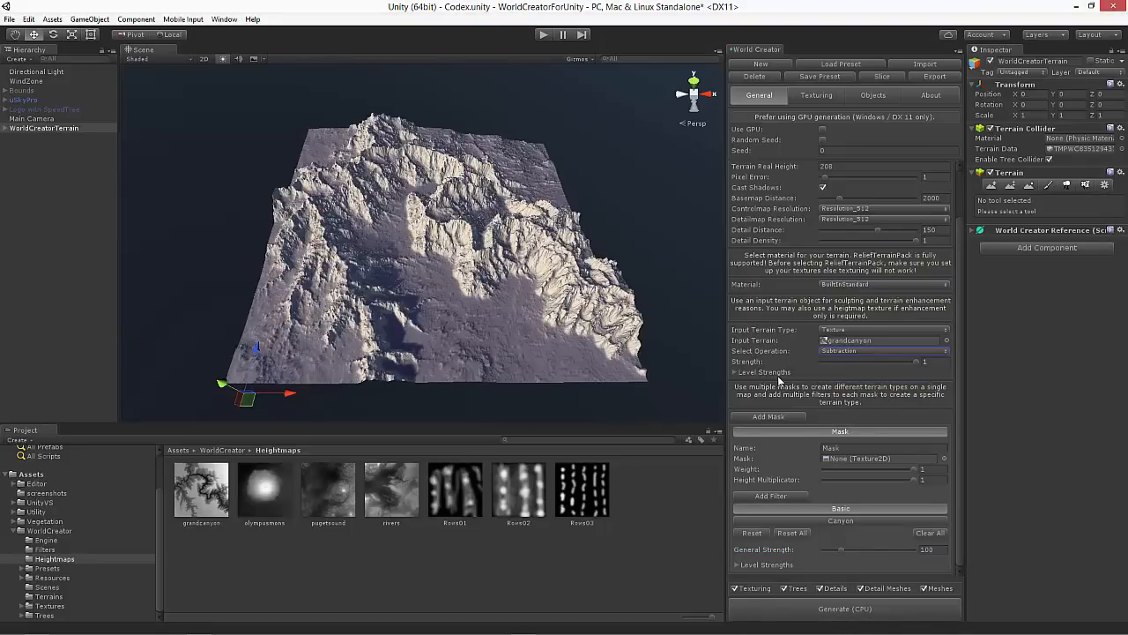
- Switch the input terrain's operation back to Addition and regenerate the terrain
{"action": "left_click", "coordinate": [881, 351]}
{"action": "left_click", "coordinate": [841, 362]}
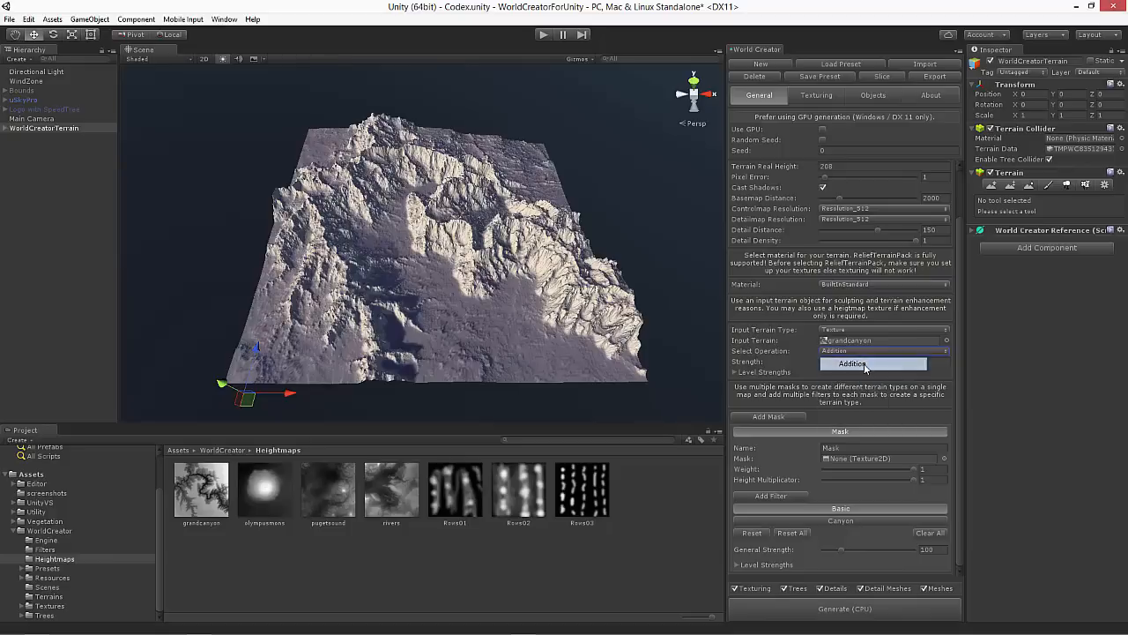
{"action": "left_click", "coordinate": [861, 614]}
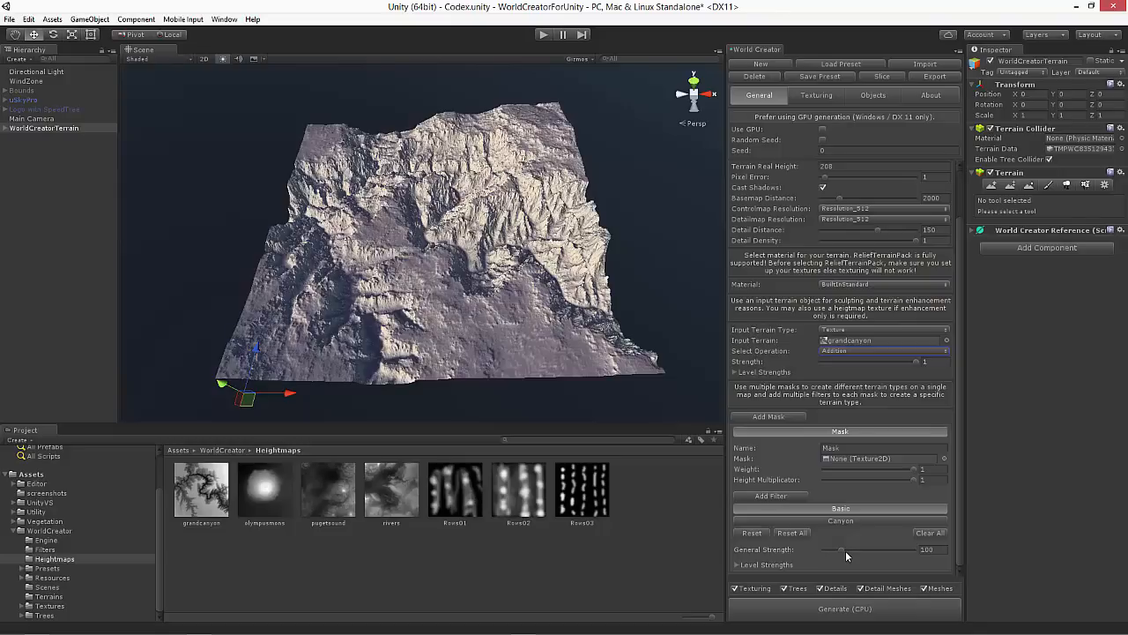
- Lower the input terrain's Strength to 0, raise it to about 0.457, and regenerate the terrain after each change
{"action": "left_click_drag", "start_coordinate": [915, 366], "coordinate": [805, 366]}
{"action": "left_click", "coordinate": [850, 609]}
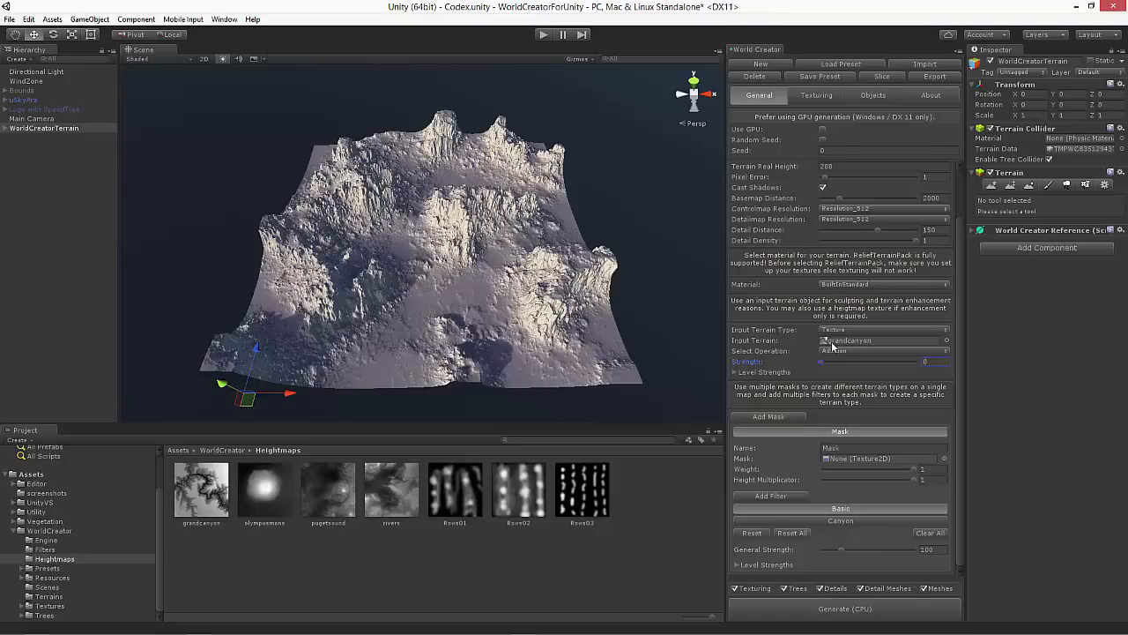
{"action": "left_click_drag", "start_coordinate": [823, 366], "coordinate": [866, 367]}
{"action": "right_click", "coordinate": [848, 612]}
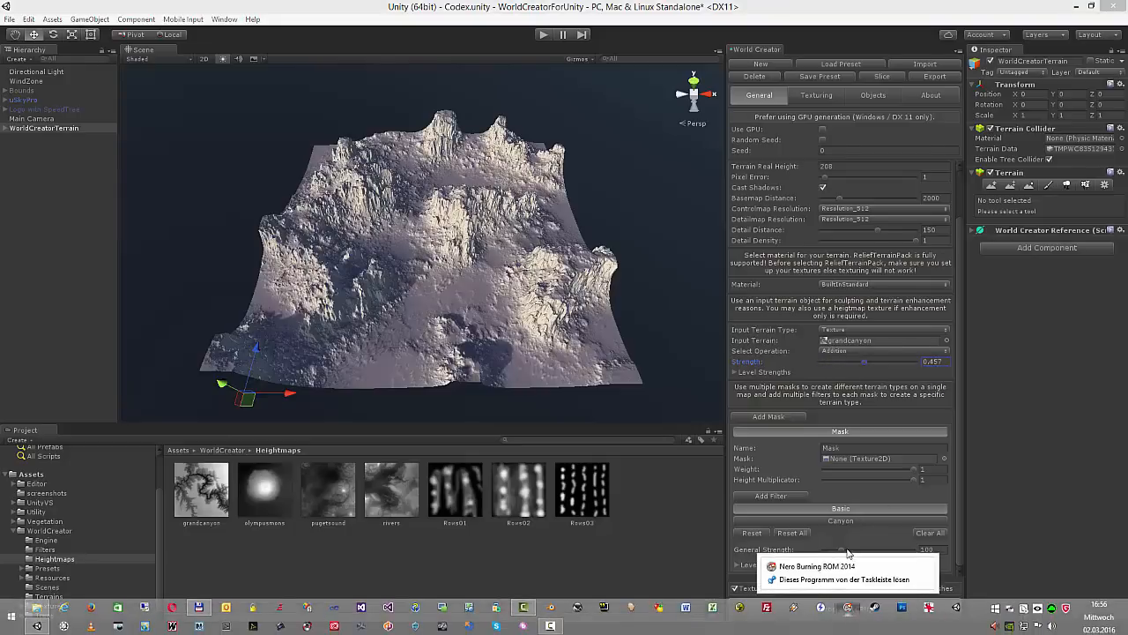
{"action": "left_click", "coordinate": [986, 570]}
{"action": "left_click", "coordinate": [848, 608]}
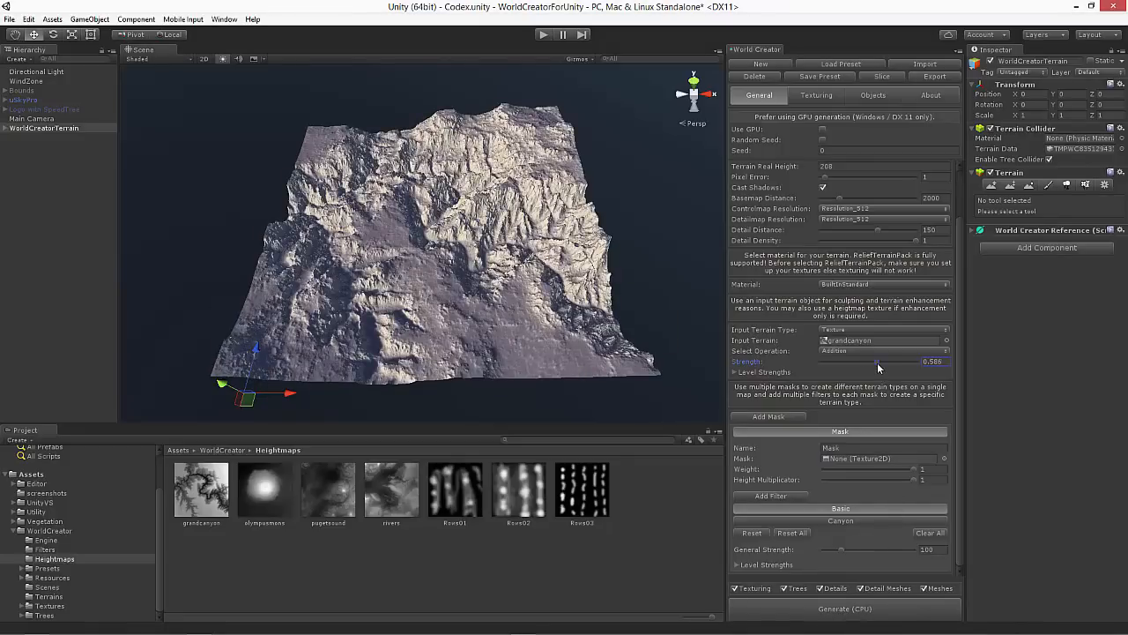
- Raise the input terrain's Strength through about 0.648 and 0.858 to 1, regenerating the terrain after each change
{"action": "left_click_drag", "start_coordinate": [877, 365], "coordinate": [882, 363]}
{"action": "left_click", "coordinate": [852, 609]}
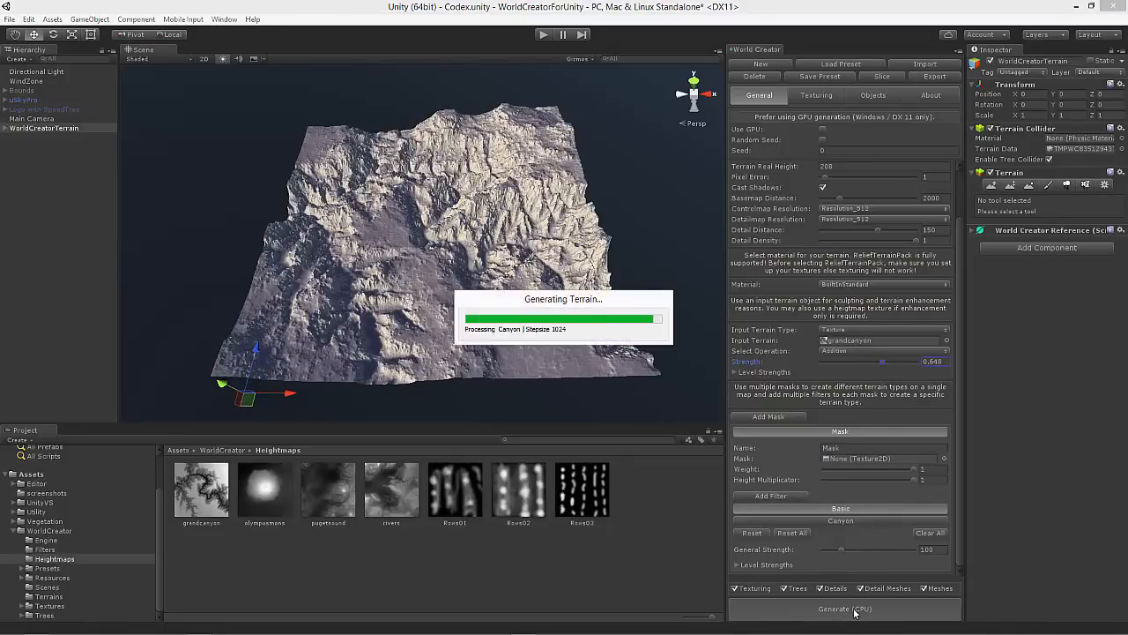
{"action": "left_click", "coordinate": [901, 362]}
{"action": "left_click", "coordinate": [900, 609]}
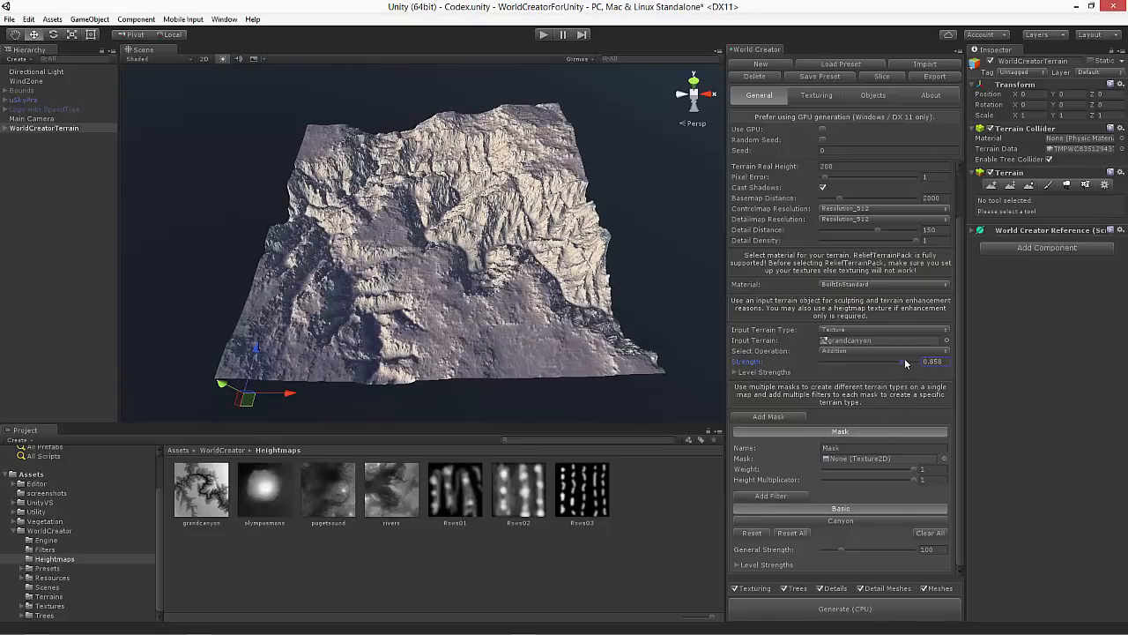
{"action": "left_click_drag", "start_coordinate": [904, 361], "coordinate": [921, 361]}
{"action": "left_click", "coordinate": [900, 609]}
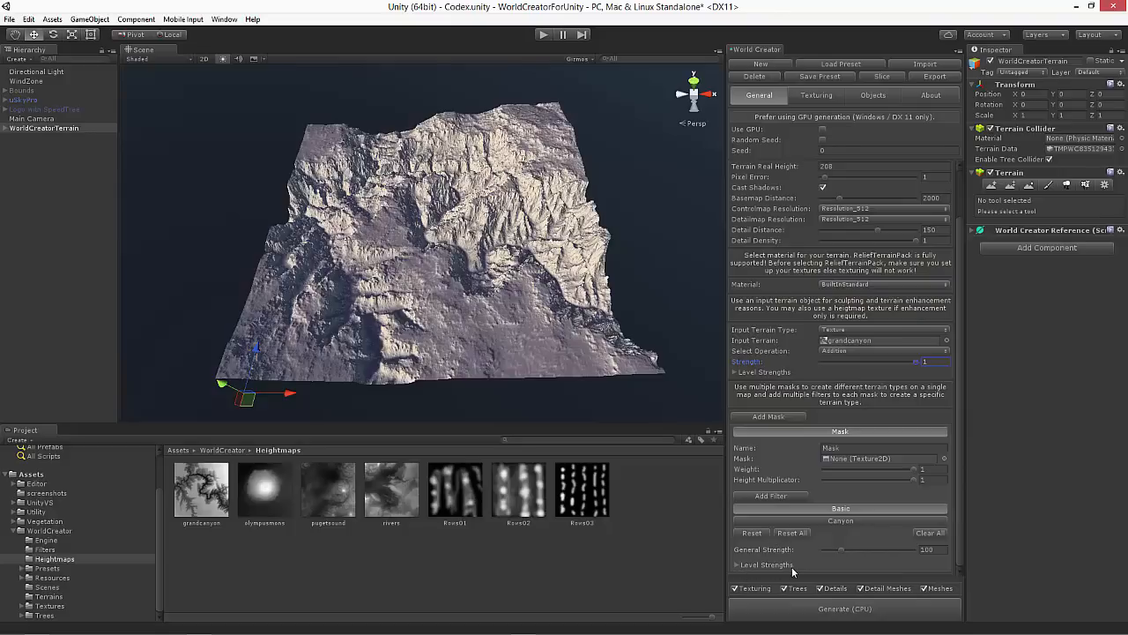
- Set the Basic filter's Level Strength 8 and Level Strength 16 to 0 and regenerate the terrain
{"action": "left_click", "coordinate": [835, 523]}
{"action": "left_click", "coordinate": [836, 509]}
{"action": "left_click", "coordinate": [836, 521]}
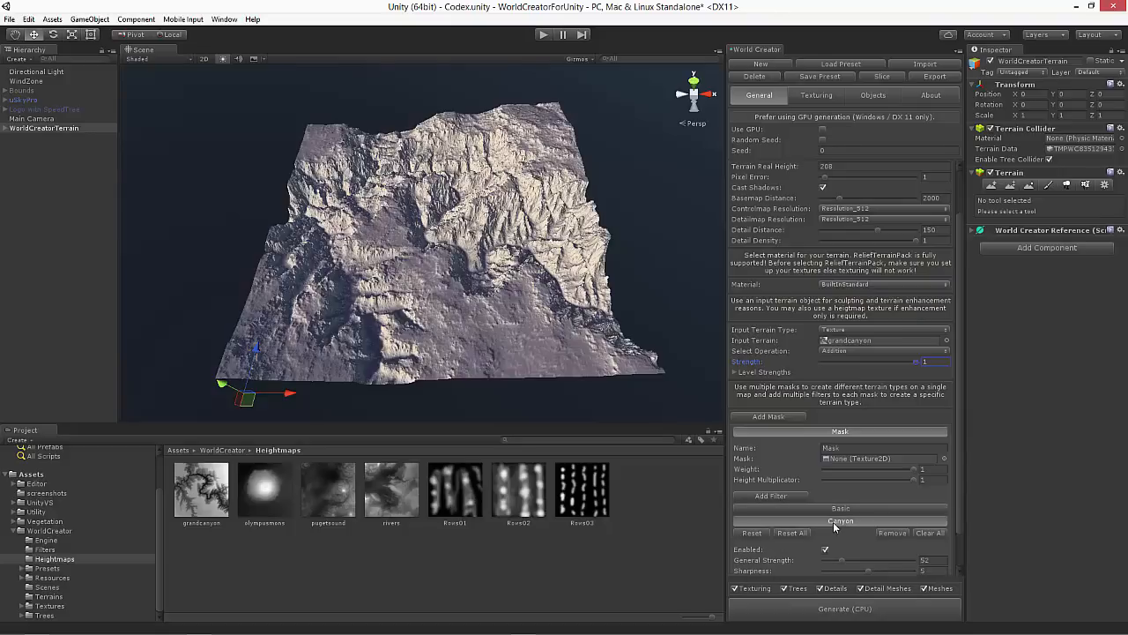
{"action": "left_click", "coordinate": [835, 510]}
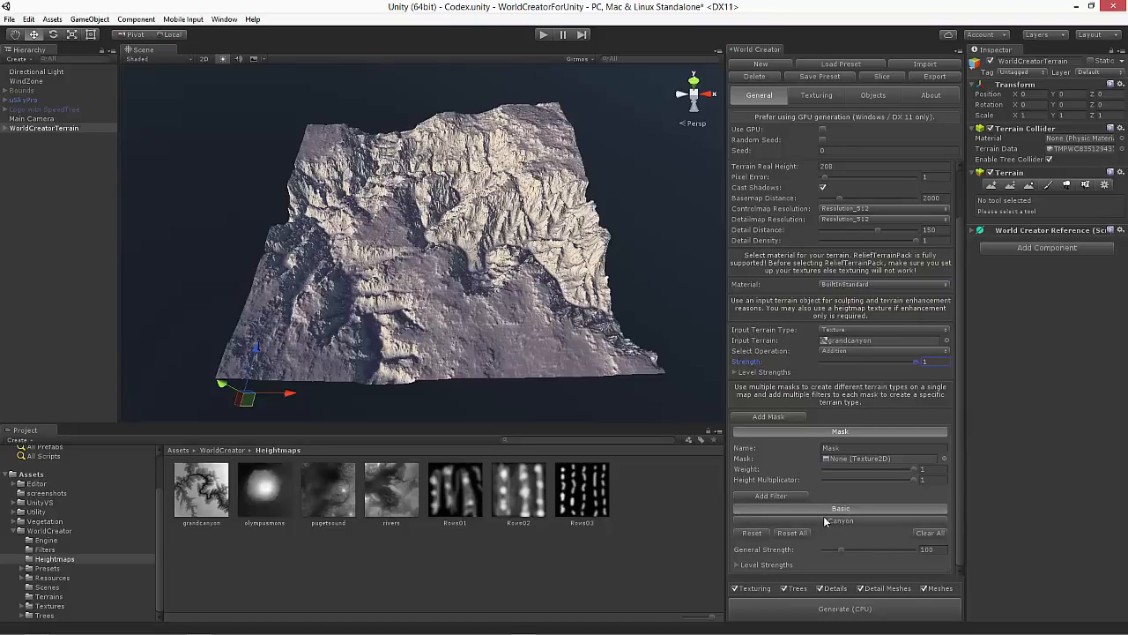
{"action": "left_click", "coordinate": [738, 565]}
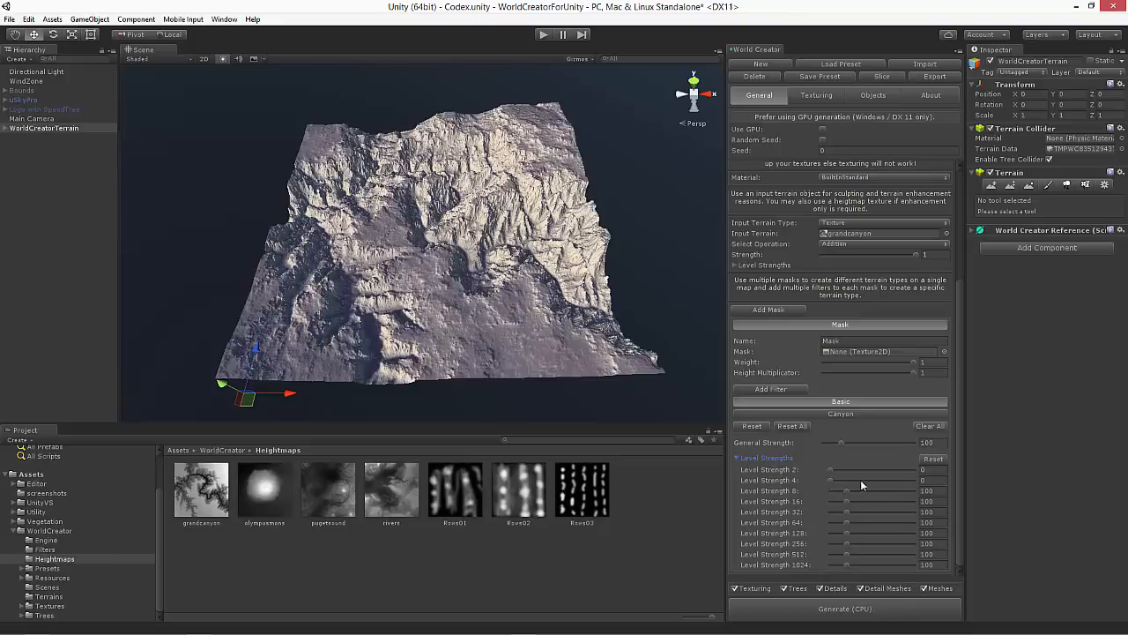
{"action": "left_click_drag", "start_coordinate": [846, 490], "coordinate": [838, 496]}
{"action": "left_click_drag", "start_coordinate": [844, 491], "coordinate": [825, 505]}
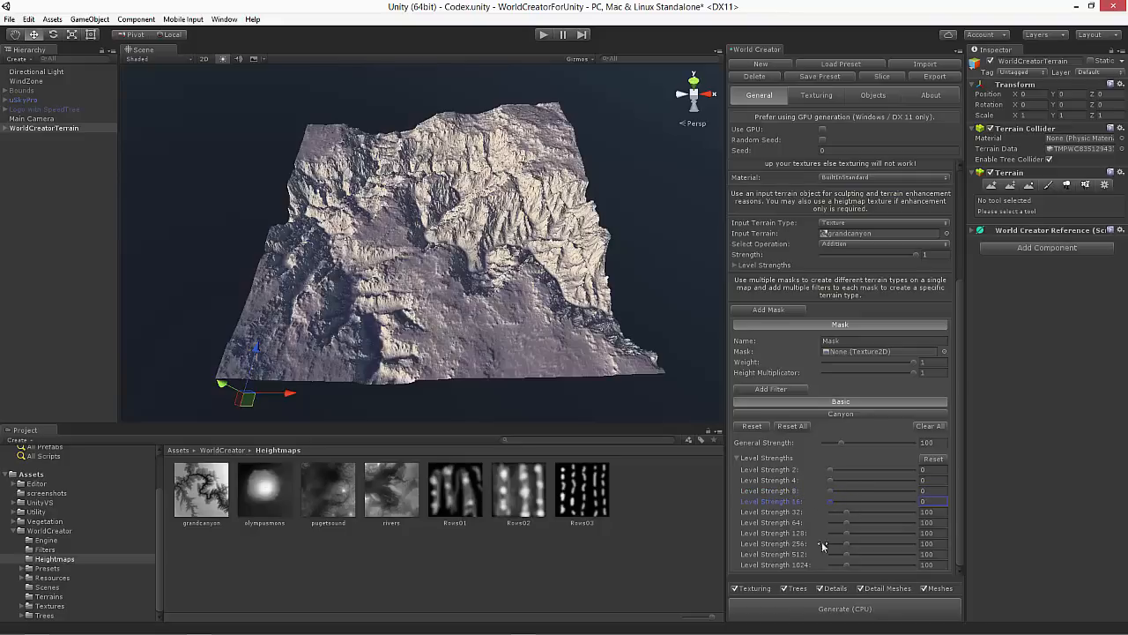
{"action": "left_click", "coordinate": [842, 608]}
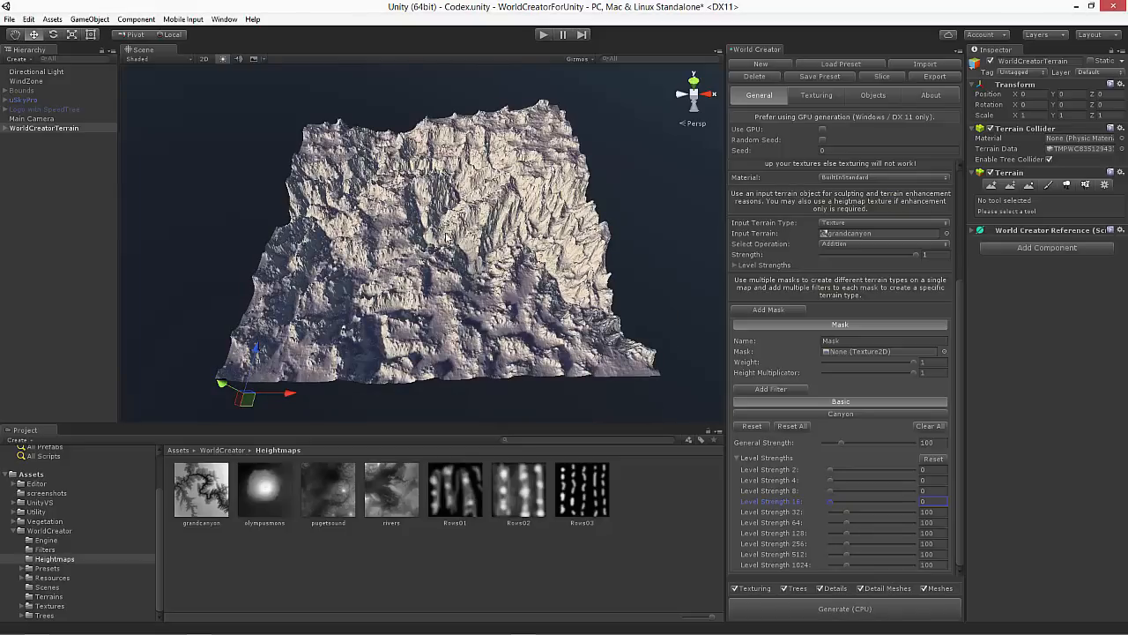
- Turn off Fixed Size Ratio, set the Terrain Real Height to 96, and regenerate the terrain
{"action": "scroll", "coordinate": [855, 341], "scroll_direction": "up", "scroll_amount": 5}
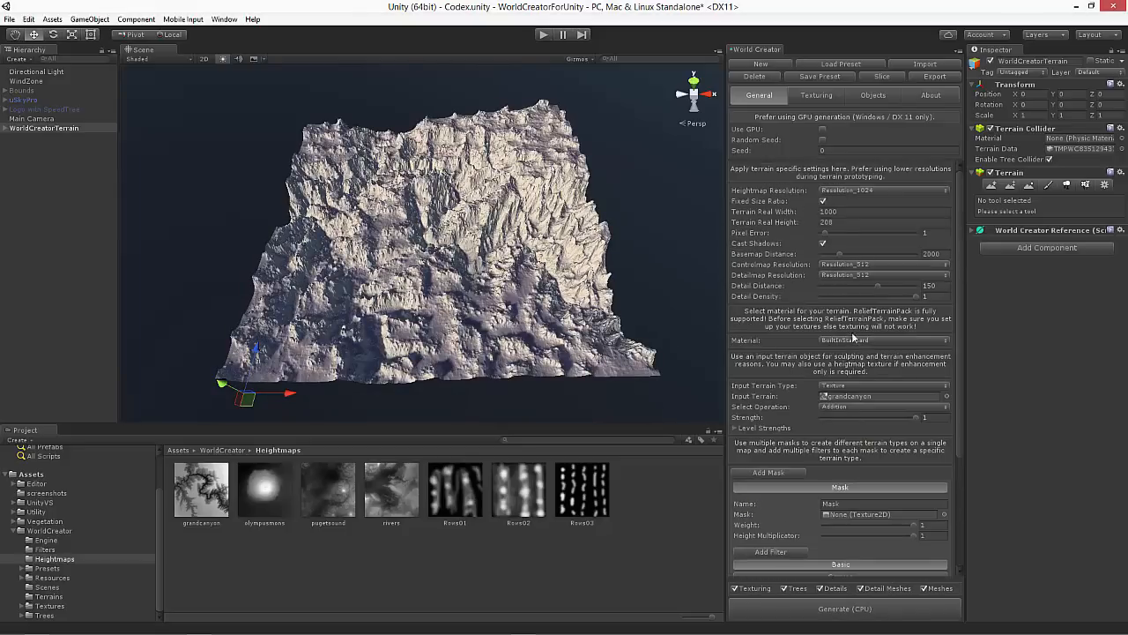
{"action": "left_click", "coordinate": [839, 226]}
{"action": "left_click", "coordinate": [822, 201]}
{"action": "left_click", "coordinate": [819, 608]}
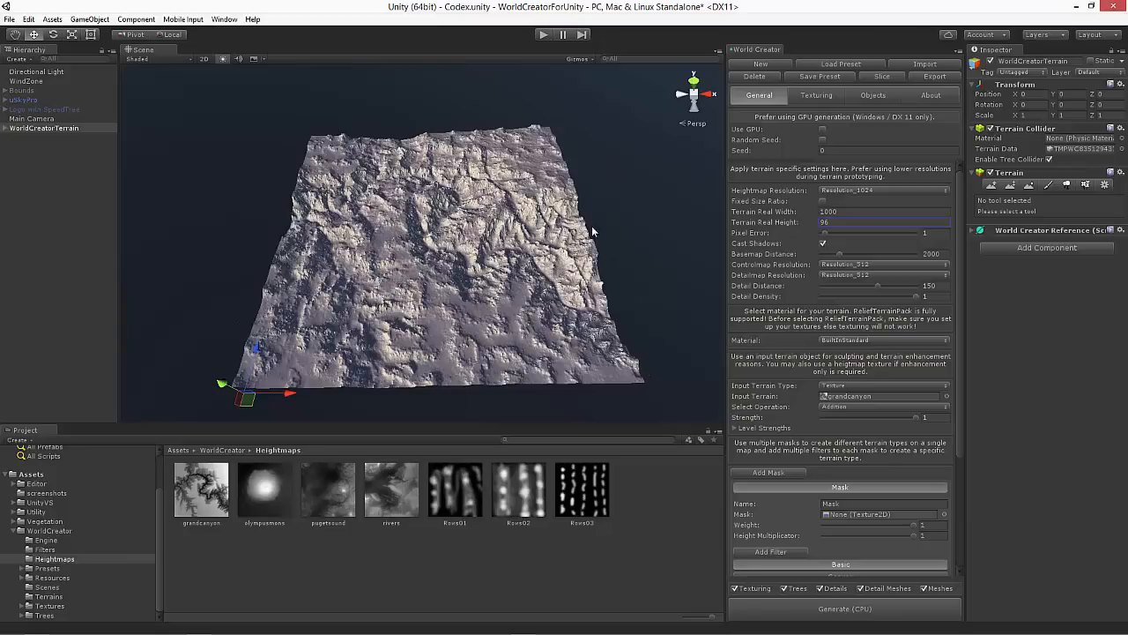
- Remove the grandcanyon texture from the Input Terrain slot and regenerate the terrain
{"action": "left_click", "coordinate": [839, 399]}
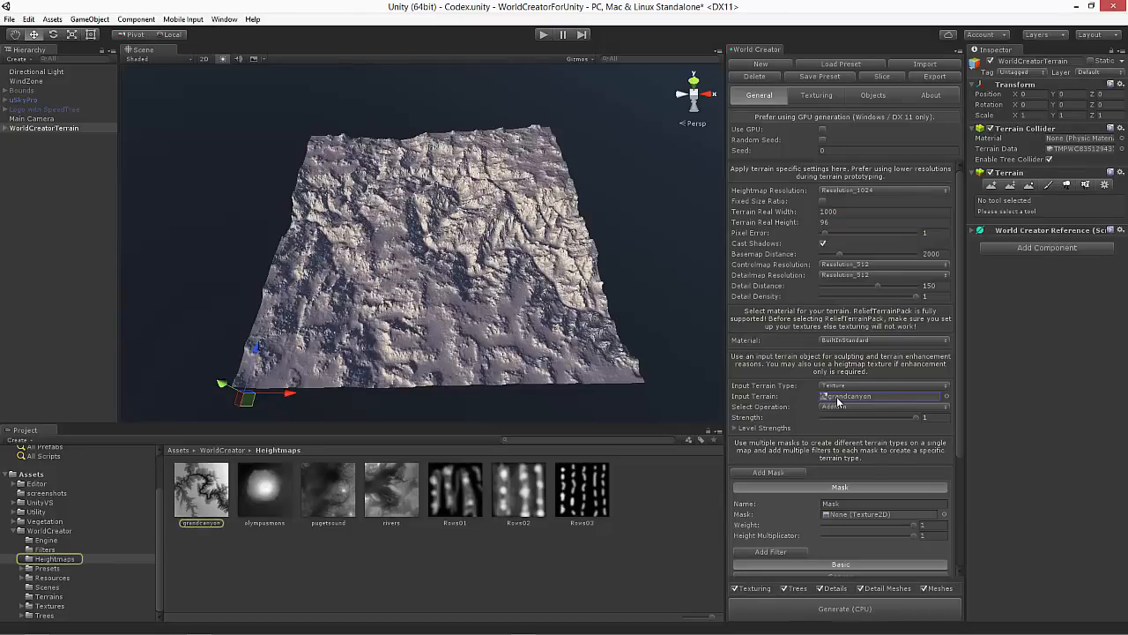
{"action": "key", "text": "Delete"}
{"action": "left_click", "coordinate": [844, 608]}
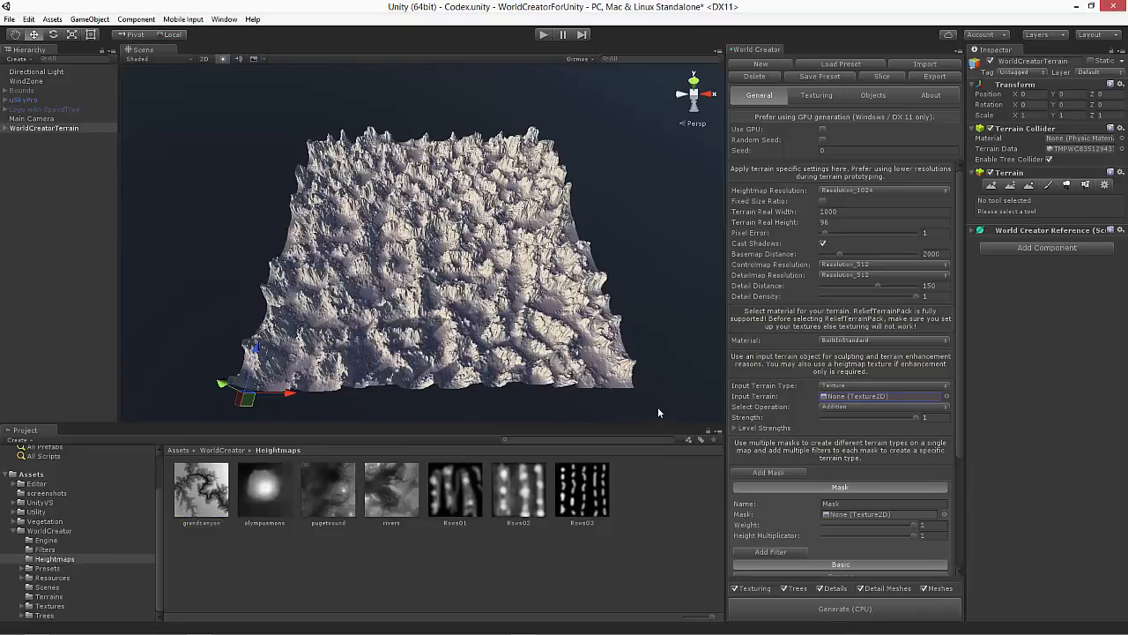
- Reset the Basic filter's level strengths, set the Terrain Real Height to 208, and regenerate the terrain
{"action": "scroll", "coordinate": [854, 429], "scroll_direction": "down", "scroll_amount": 2}
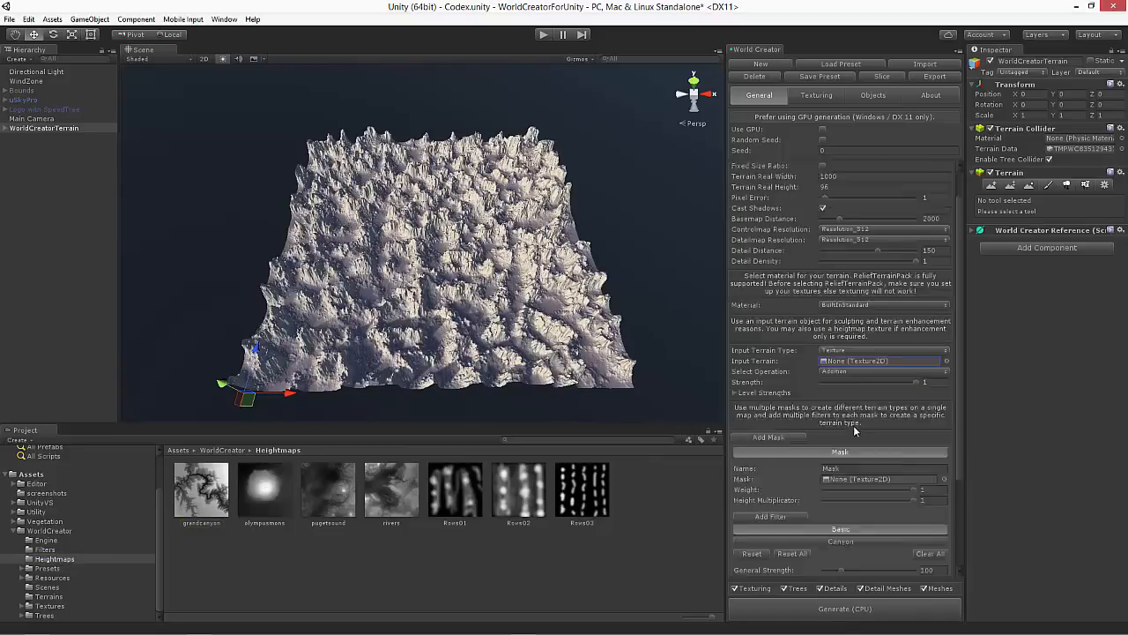
{"action": "scroll", "coordinate": [847, 467], "scroll_direction": "down", "scroll_amount": 4}
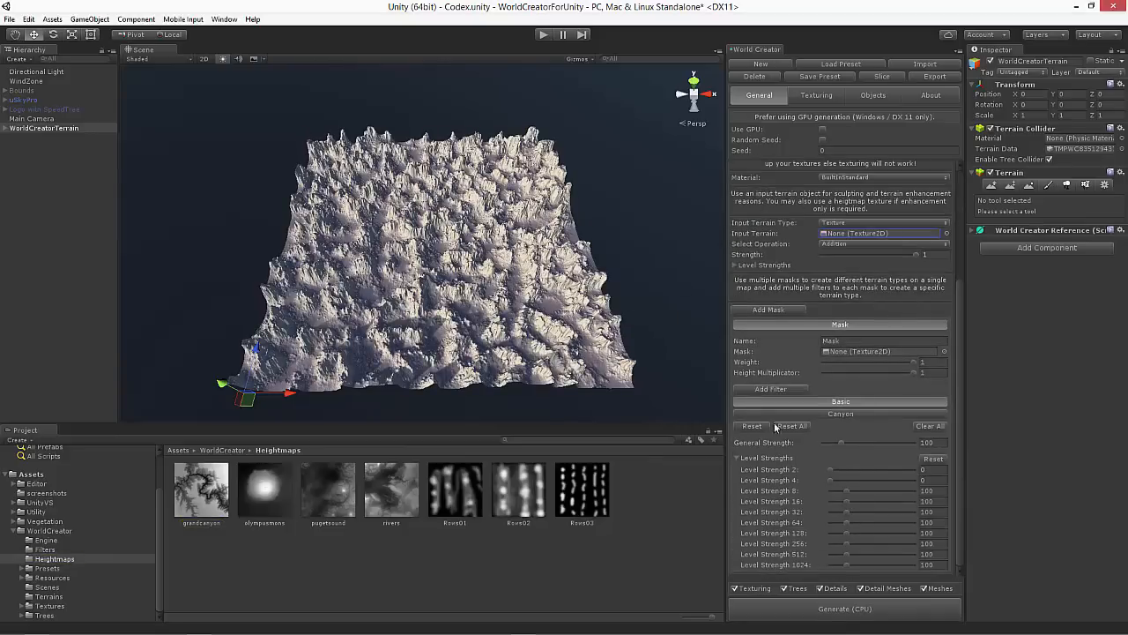
{"action": "scroll", "coordinate": [876, 469], "scroll_direction": "up", "scroll_amount": 5}
{"action": "left_click", "coordinate": [838, 224]}
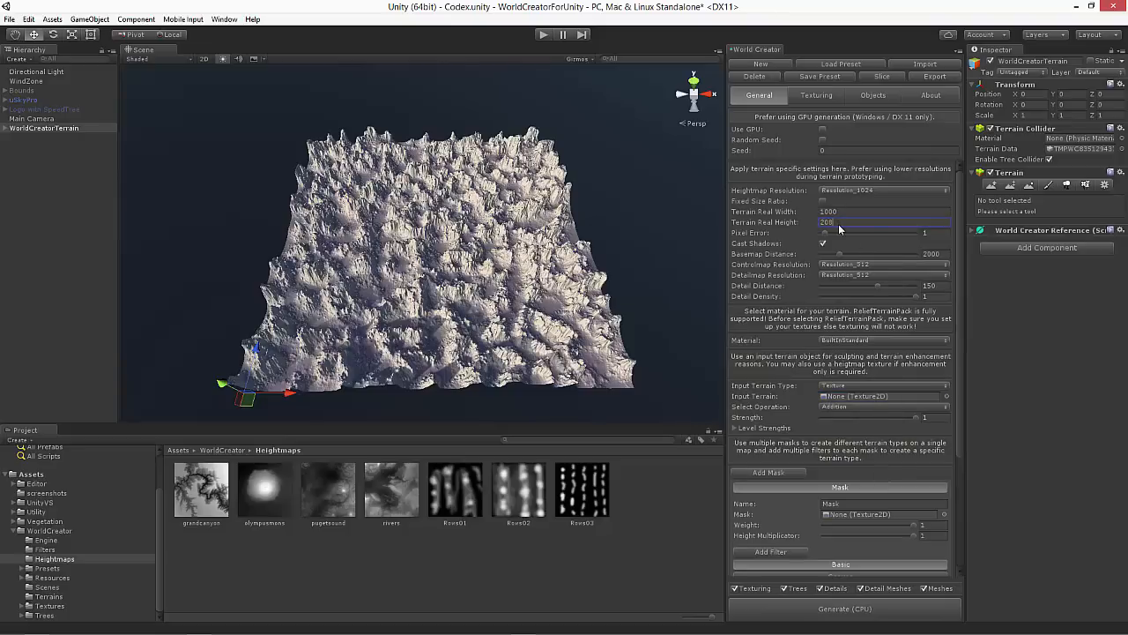
{"action": "left_click", "coordinate": [839, 608]}
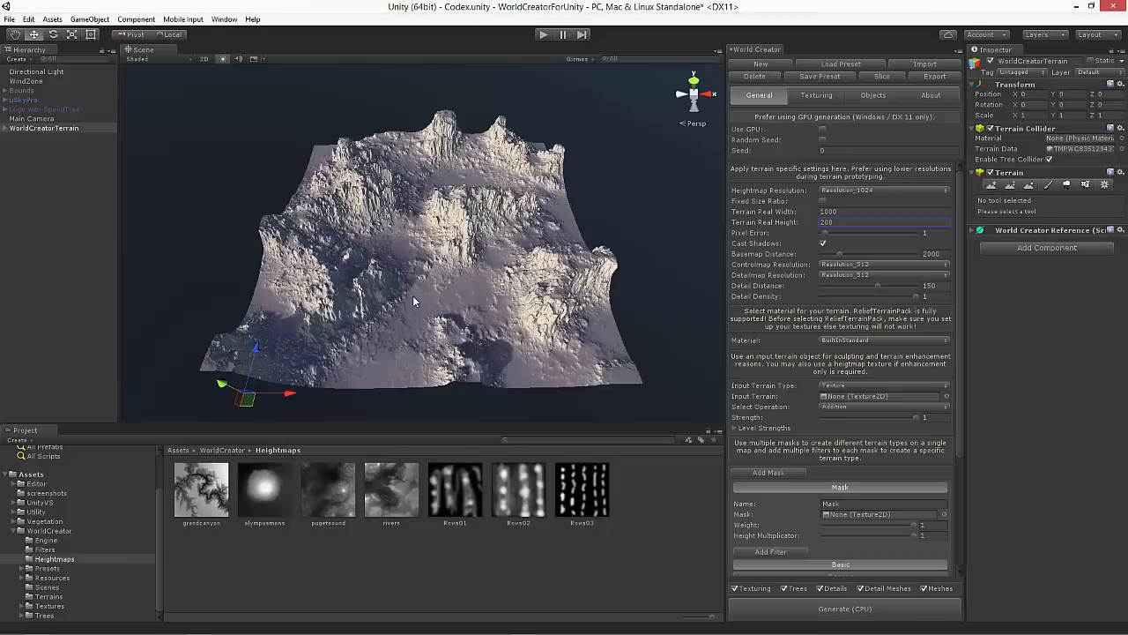
- Change the Input Terrain Type to UnityTerrain
{"action": "left_click", "coordinate": [837, 386]}
{"action": "left_click", "coordinate": [842, 395]}
- Create a new Unity terrain and move it beside WorldCreatorTerrain, to about X -668
{"action": "key", "text": "s"}
{"action": "key", "text": "a"}
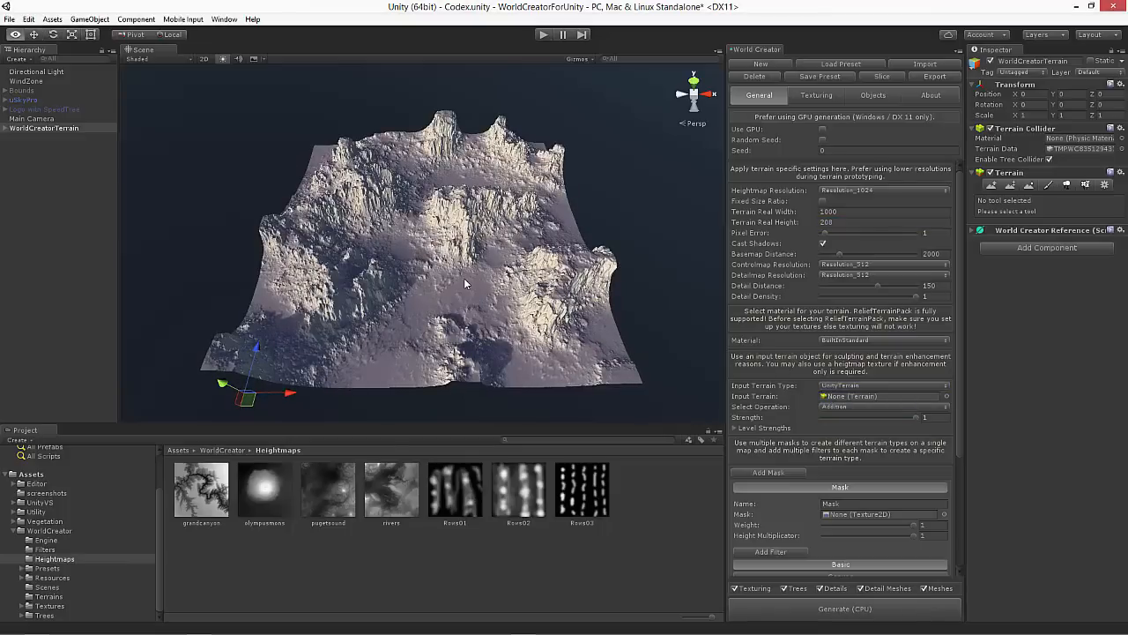
{"action": "key", "text": "s"}
{"action": "key", "text": "a"}
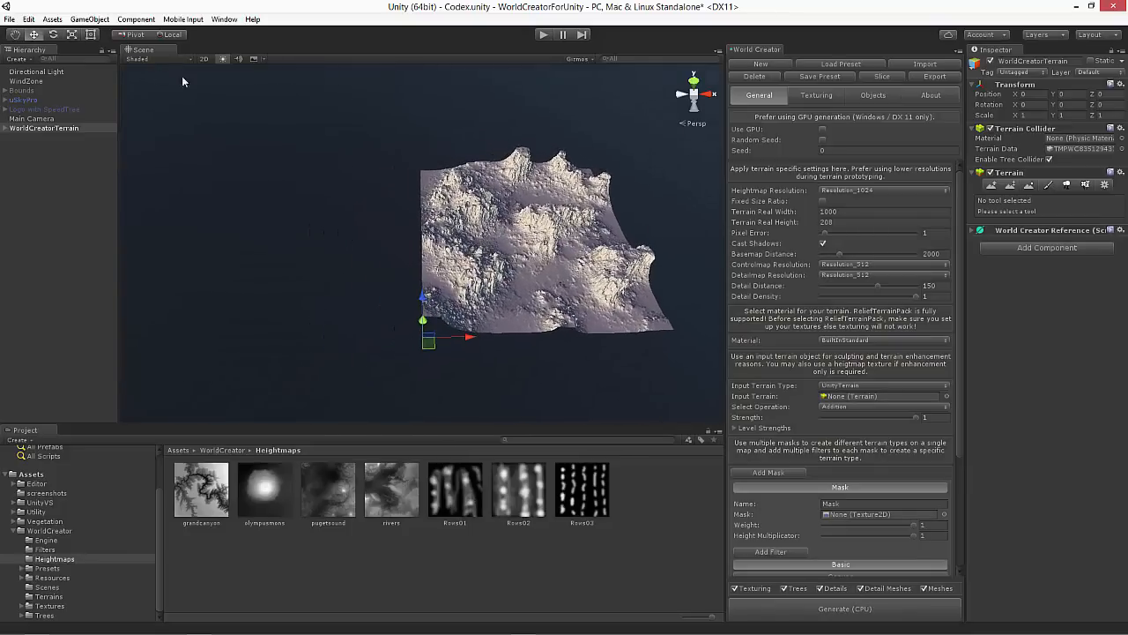
{"action": "left_click", "coordinate": [90, 19]}
{"action": "mouse_move", "coordinate": [103, 59]}
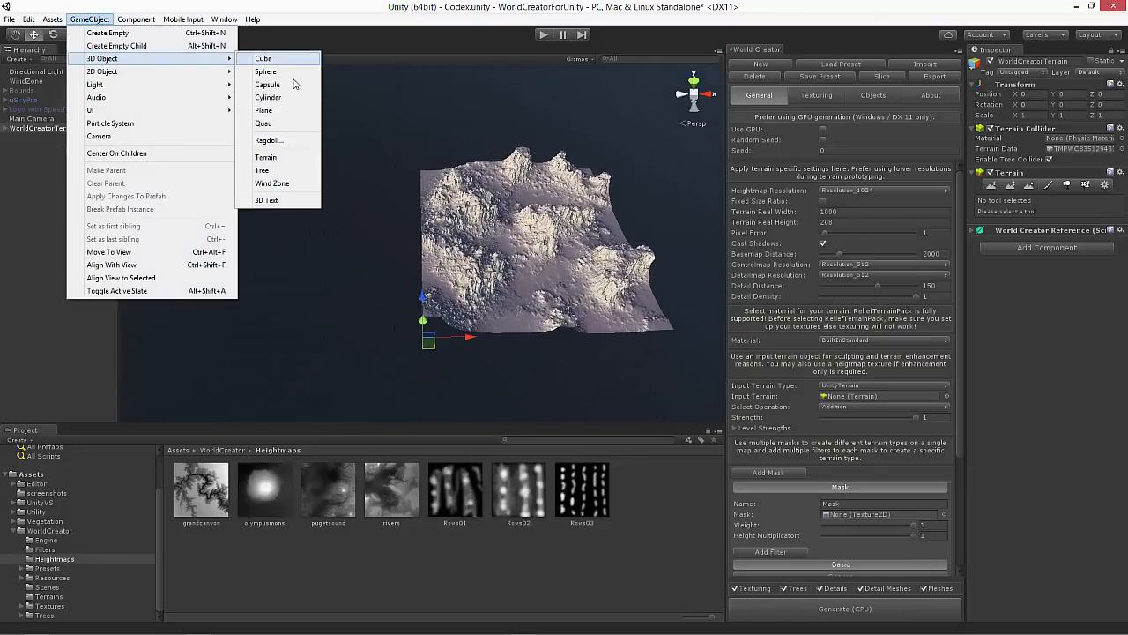
{"action": "left_click", "coordinate": [277, 156]}
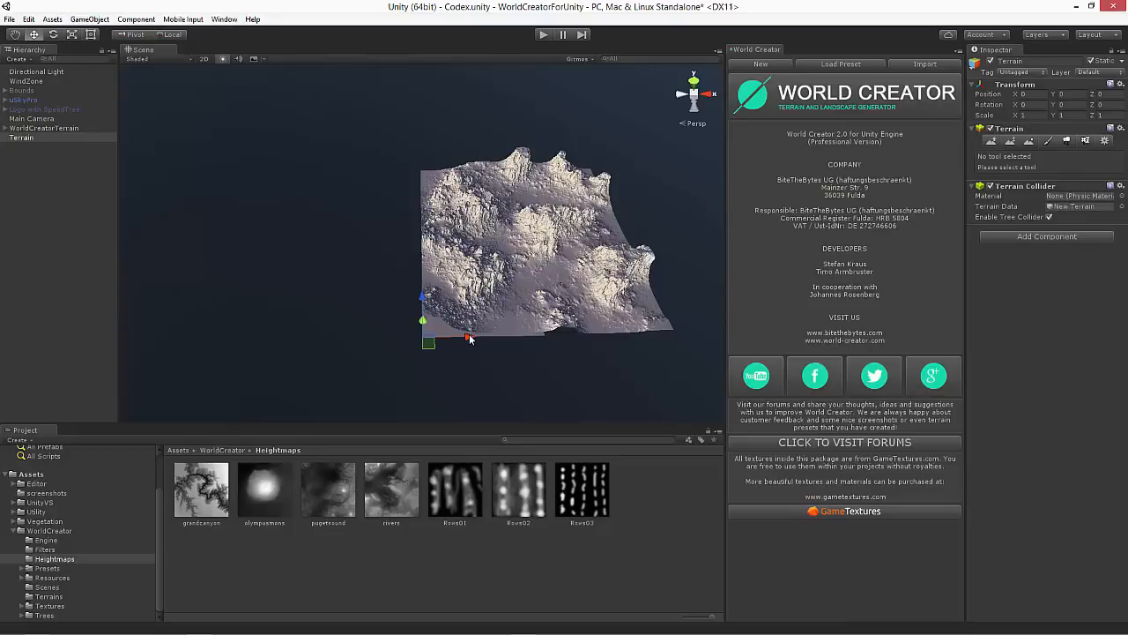
{"action": "left_click_drag", "start_coordinate": [471, 336], "coordinate": [305, 338]}
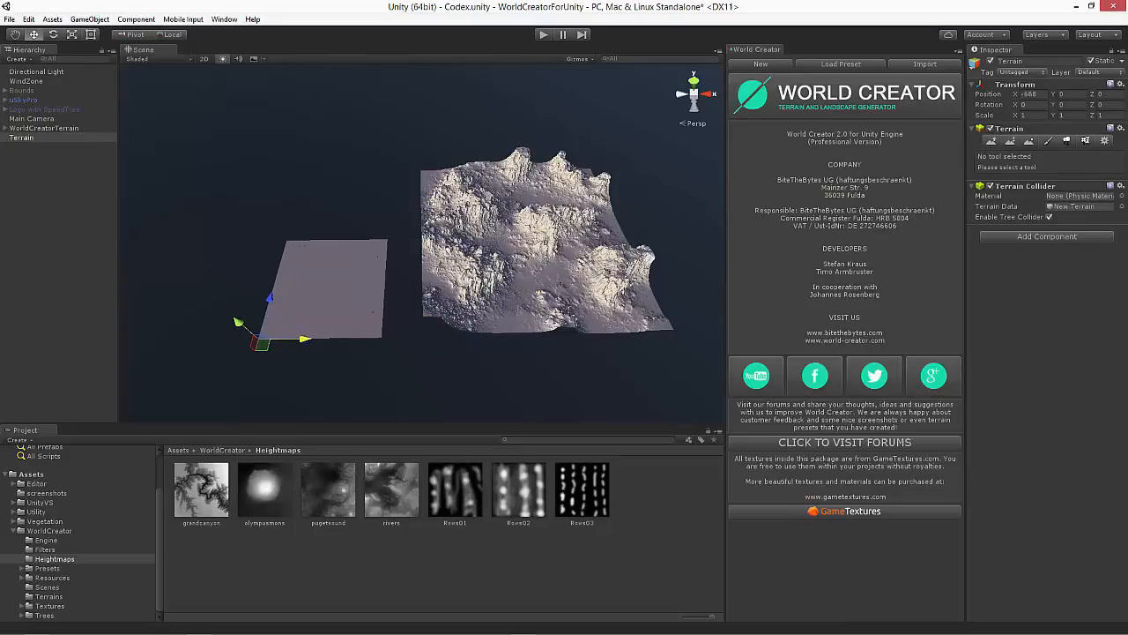
- Set the new Terrain's width and length to 1000 each in its terrain settings
{"action": "left_click", "coordinate": [1105, 140]}
{"action": "scroll", "coordinate": [1082, 581], "scroll_direction": "down", "scroll_amount": 1}
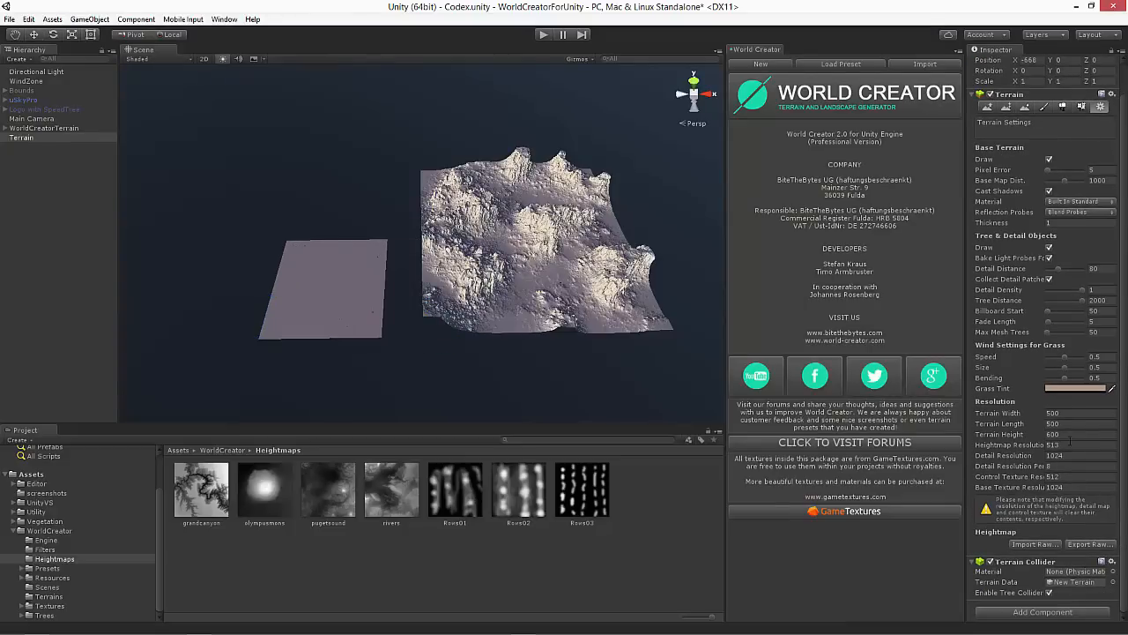
{"action": "left_click", "coordinate": [1075, 414]}
{"action": "type", "text": "1000"}
{"action": "key", "text": "Tab"}
{"action": "type", "text": "1000"}
{"action": "key", "text": "Tab"}
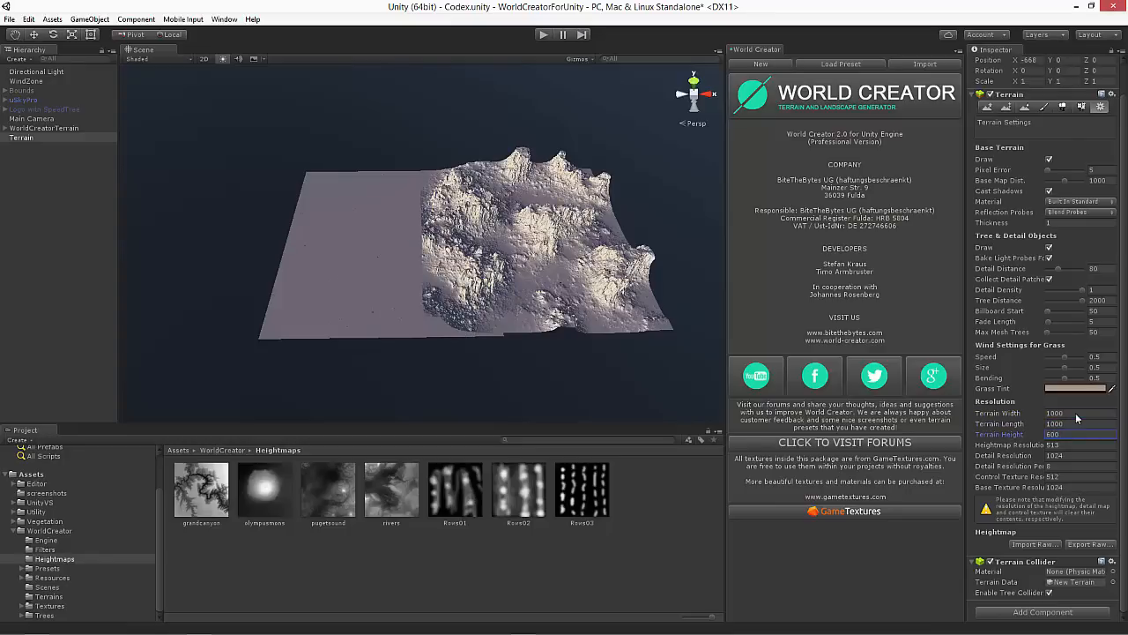
- Move the enlarged Terrain away from WorldCreatorTerrain along the X axis, to about X -1069
{"action": "left_click", "coordinate": [22, 138]}
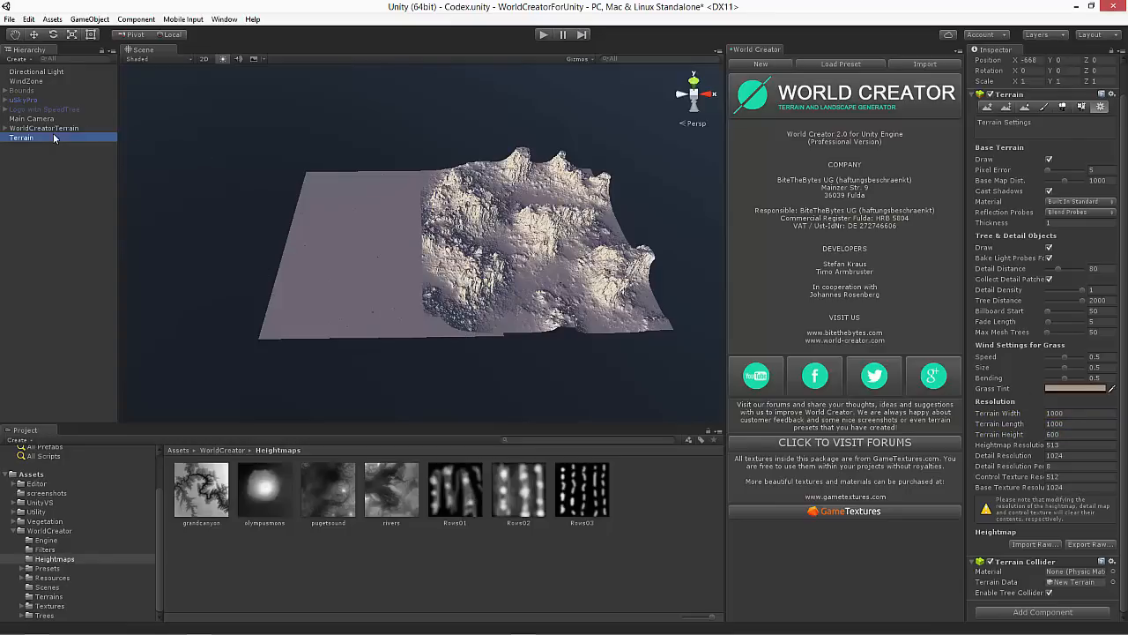
{"action": "key", "text": "w"}
{"action": "left_click_drag", "start_coordinate": [305, 344], "coordinate": [205, 342]}
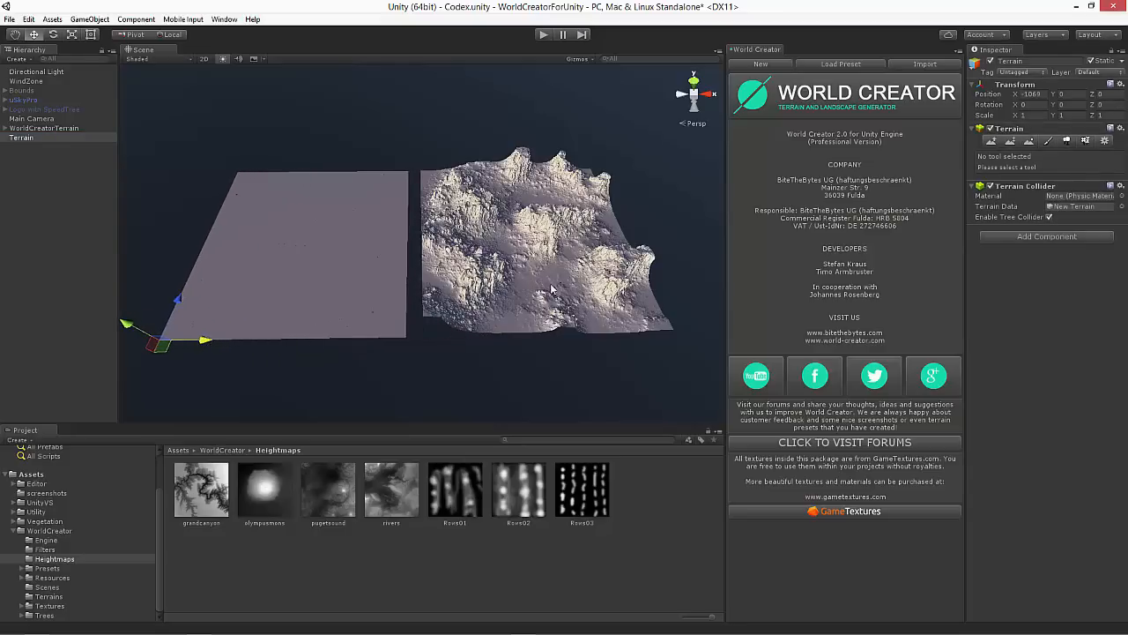
- Sculpt several hills and a long branching ridge across the flat Terrain with the Raise / Lower Terrain brush
{"action": "left_click", "coordinate": [992, 142]}
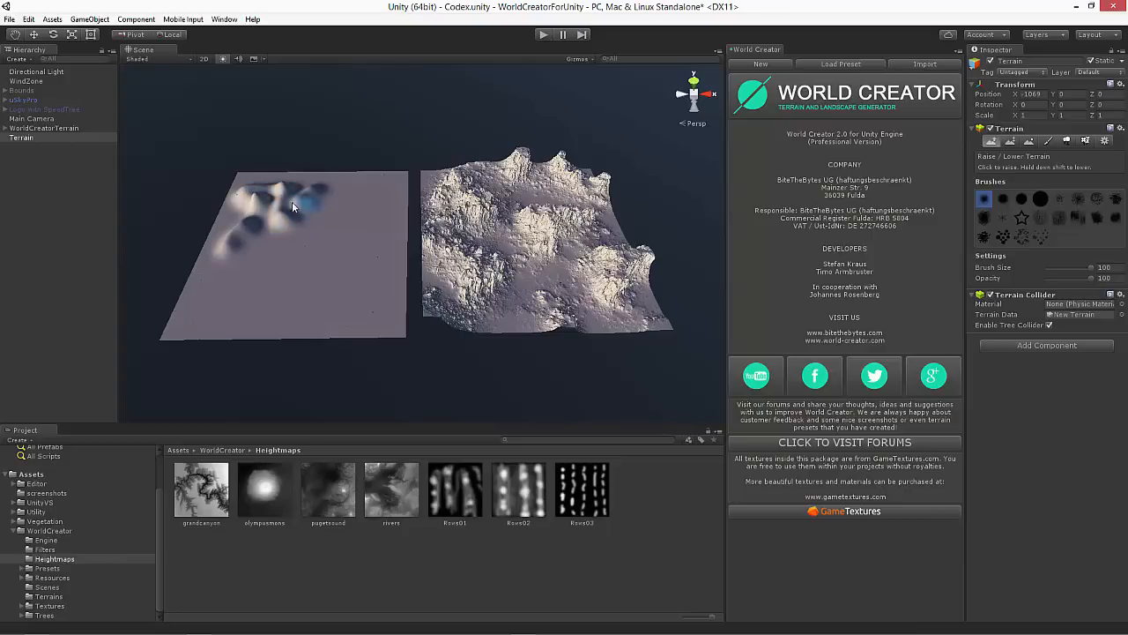
{"action": "left_click", "coordinate": [335, 275]}
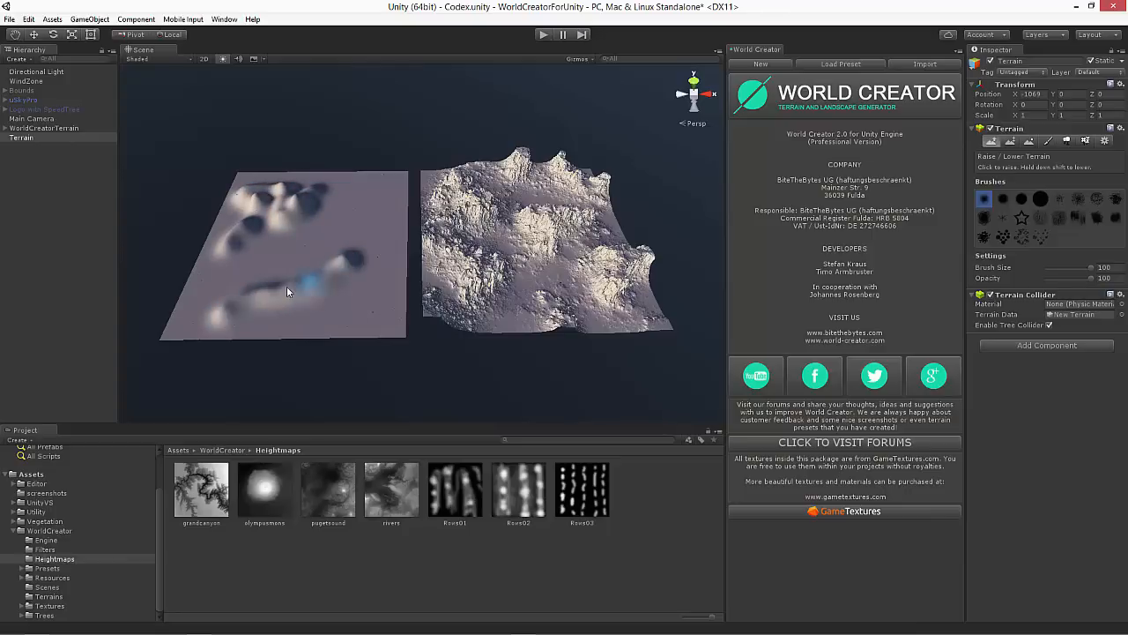
{"action": "left_click_drag", "start_coordinate": [287, 286], "coordinate": [297, 284]}
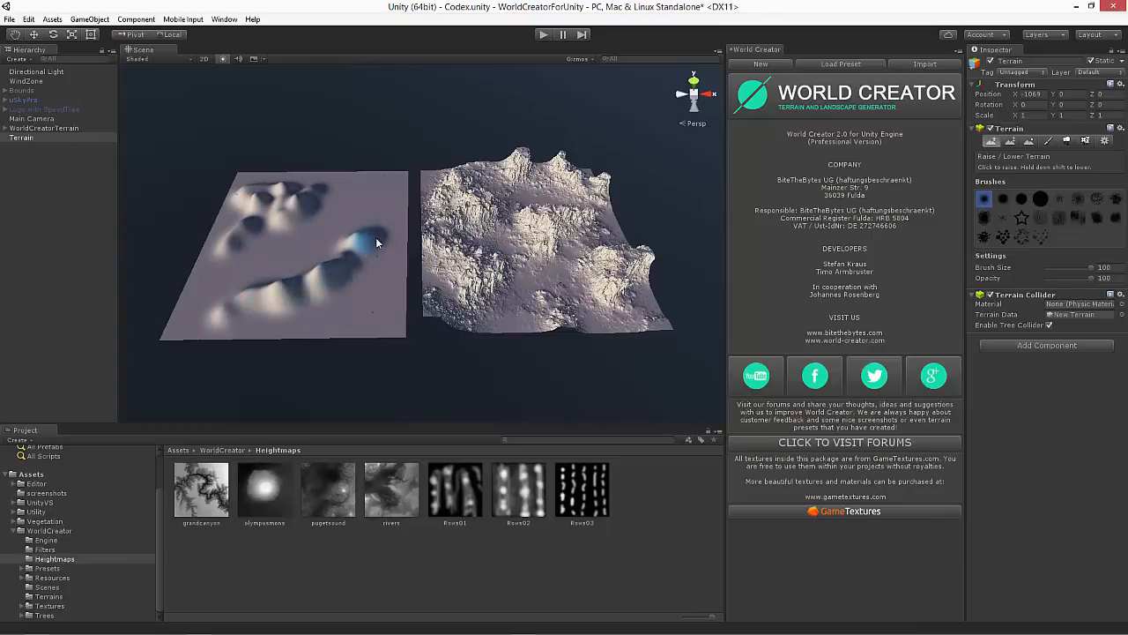
{"action": "mouse_move", "coordinate": [305, 300]}
{"action": "left_mouse_down"}
{"action": "mouse_move", "coordinate": [337, 306]}
{"action": "mouse_move", "coordinate": [363, 287]}
{"action": "mouse_move", "coordinate": [352, 237]}
{"action": "mouse_move", "coordinate": [379, 221]}
{"action": "left_mouse_up"}
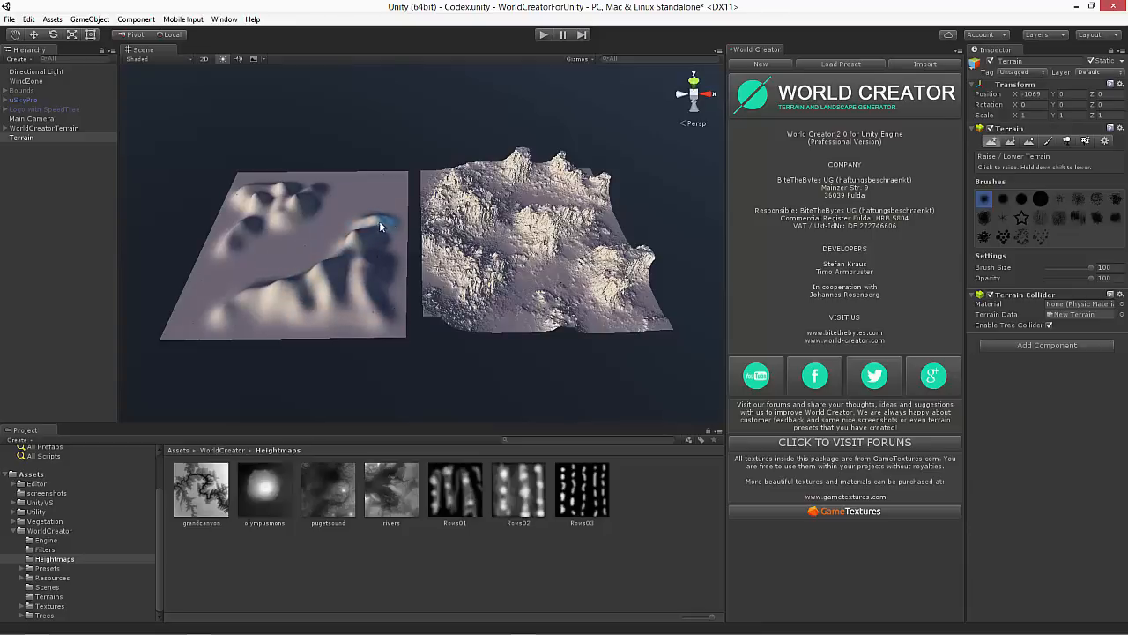
{"action": "mouse_move", "coordinate": [282, 217]}
{"action": "left_mouse_down"}
{"action": "mouse_move", "coordinate": [244, 217]}
{"action": "mouse_move", "coordinate": [302, 185]}
{"action": "left_mouse_up"}
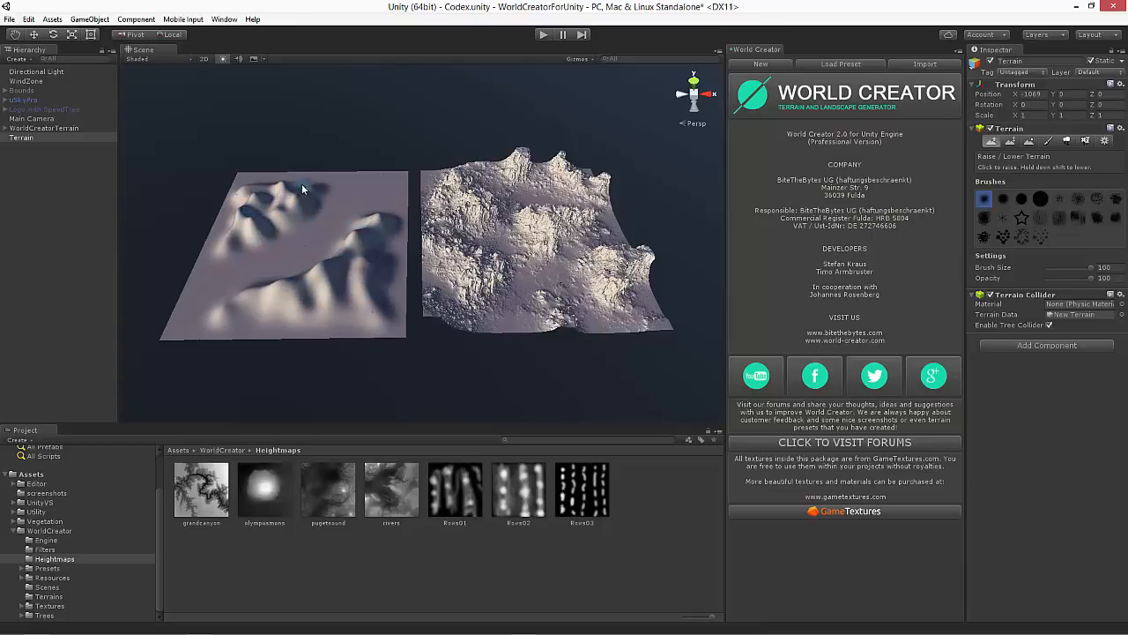
{"action": "left_click_drag", "start_coordinate": [544, 204], "coordinate": [538, 209], "text": "alt"}
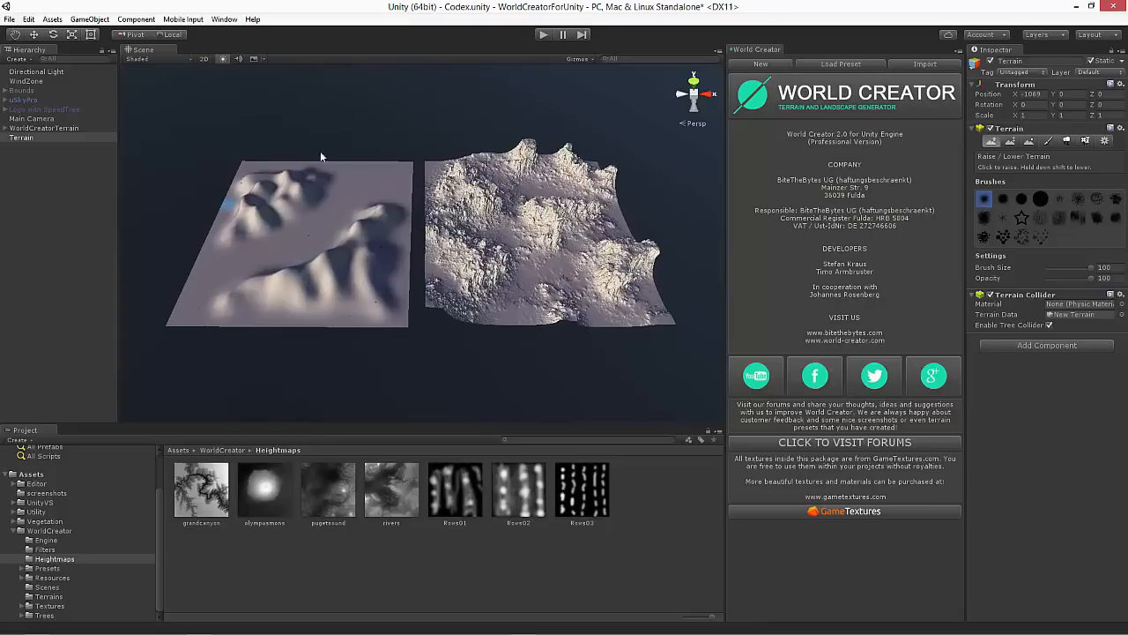
- Assign the sculpted Terrain as WorldCreatorTerrain's Input Terrain and regenerate the terrain on the CPU
{"action": "left_click", "coordinate": [49, 129]}
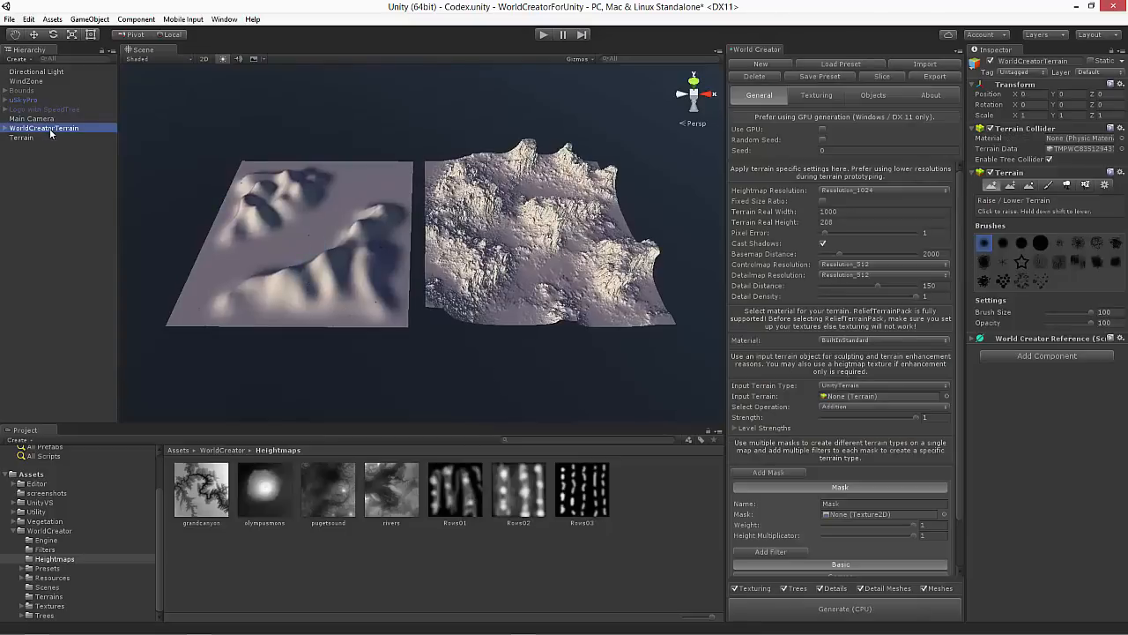
{"action": "left_click_drag", "start_coordinate": [24, 139], "coordinate": [865, 393]}
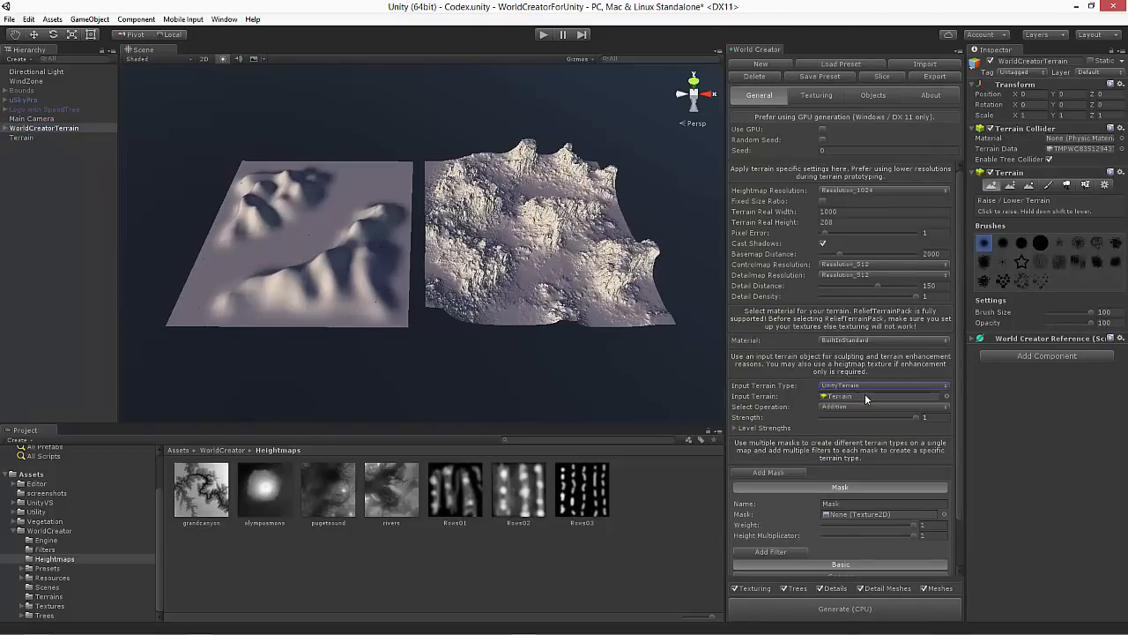
{"action": "left_click", "coordinate": [842, 614]}
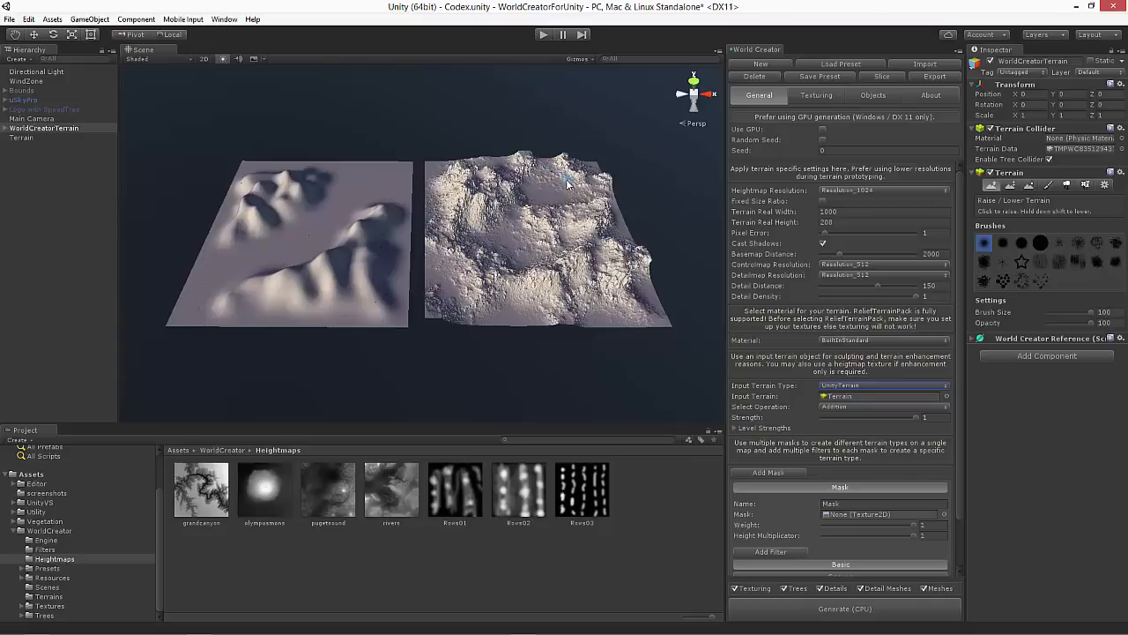
{"action": "left_click_drag", "start_coordinate": [537, 235], "coordinate": [536, 230], "text": "alt"}
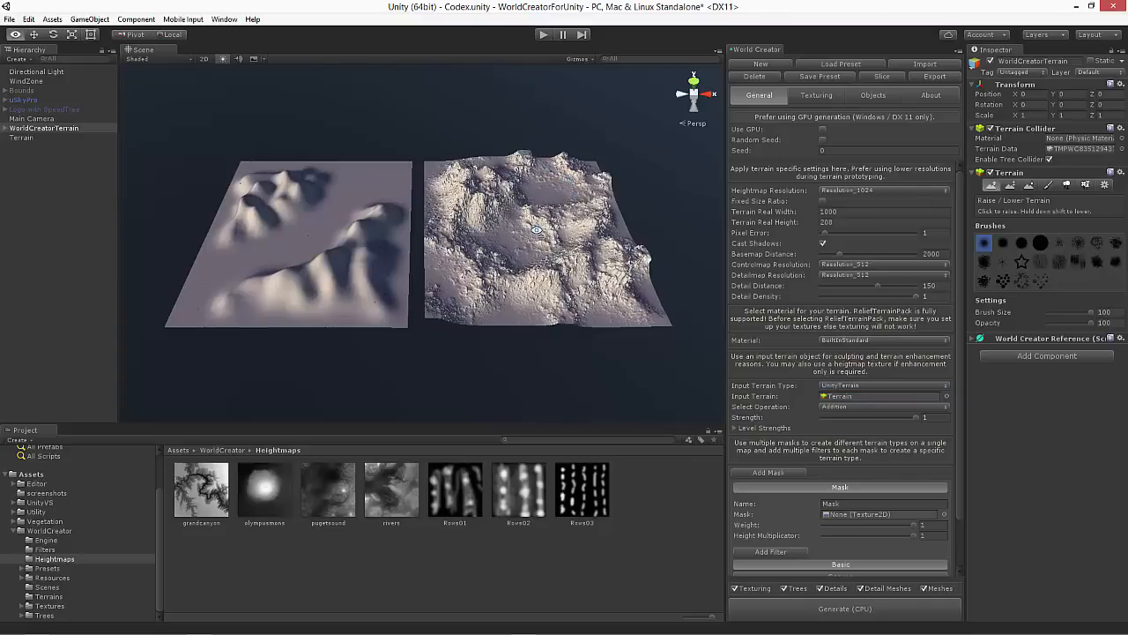
{"action": "scroll", "coordinate": [537, 230], "scroll_direction": "up", "scroll_amount": 5}
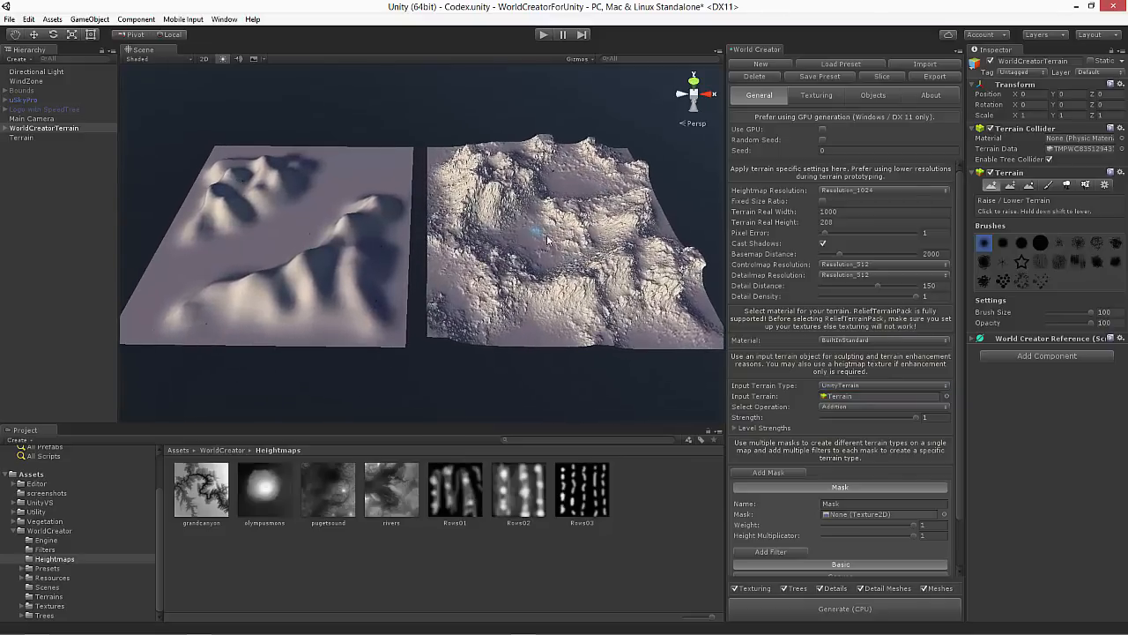
- Remove the Canyon filter from WorldCreatorTerrain's mask and regenerate the terrain
{"action": "scroll", "coordinate": [875, 500], "scroll_direction": "down", "scroll_amount": 3}
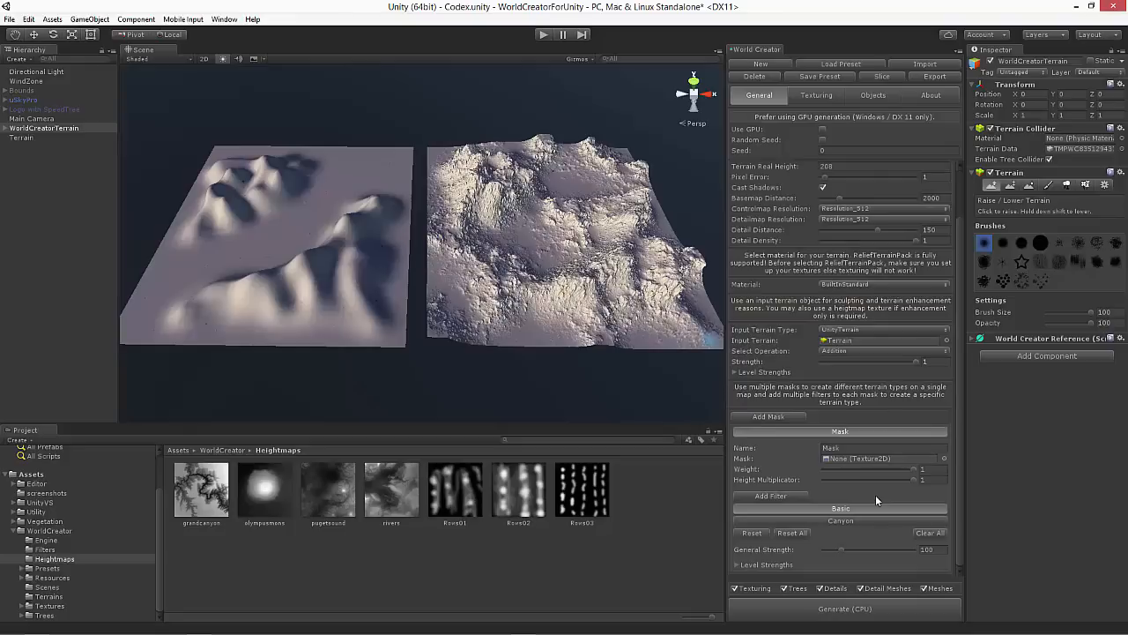
{"action": "left_click", "coordinate": [833, 523]}
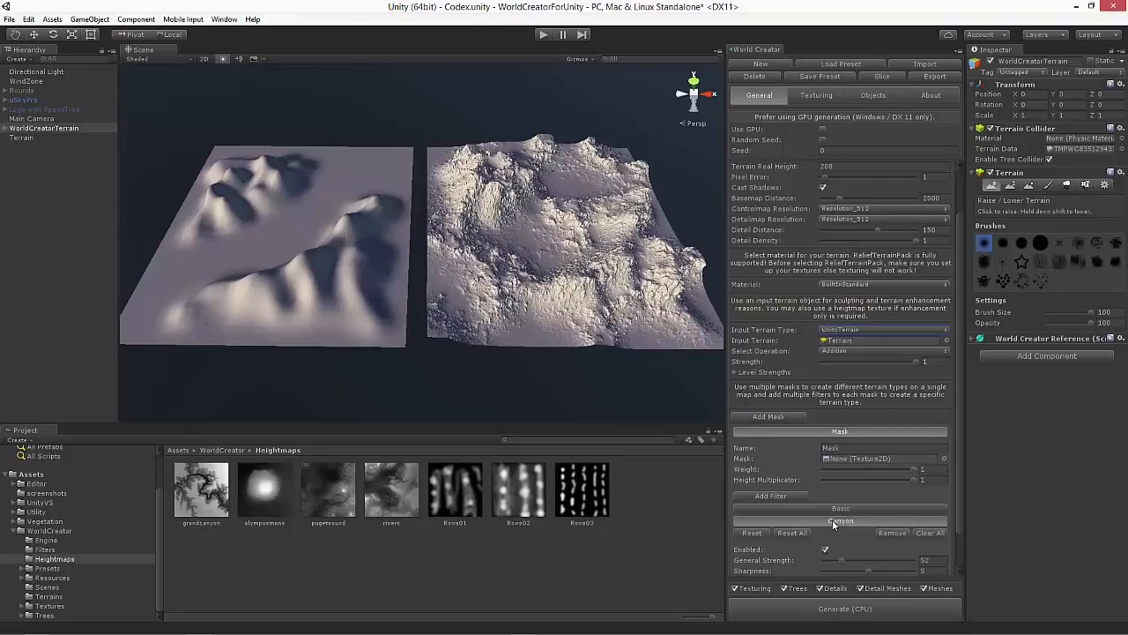
{"action": "left_click", "coordinate": [905, 533]}
{"action": "left_click", "coordinate": [851, 608]}
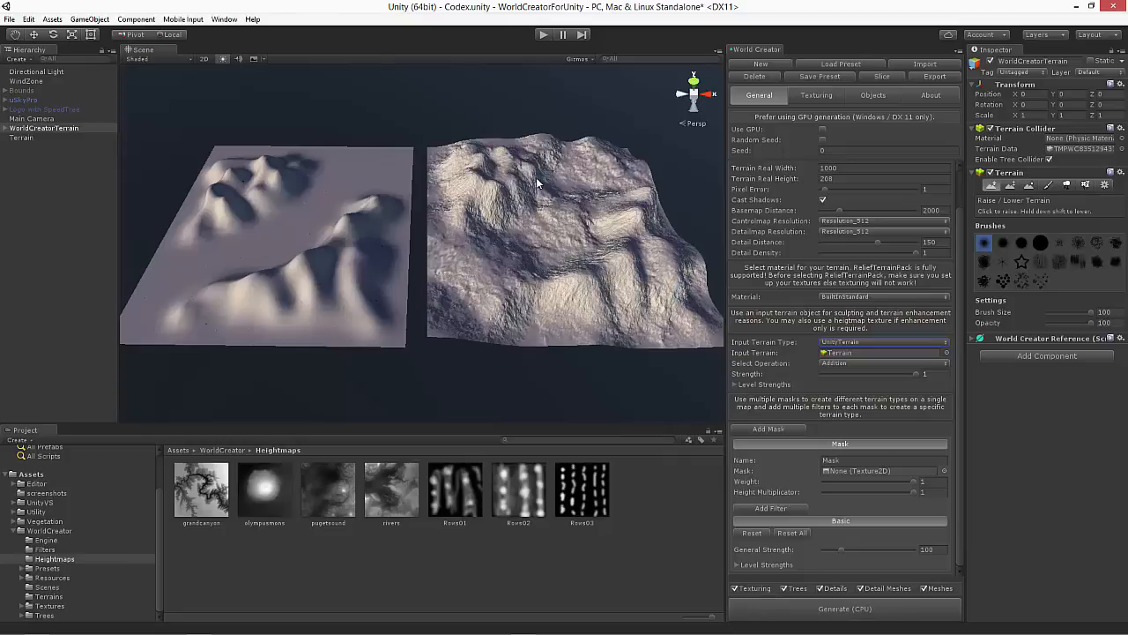
- Add the Ridged filter to WorldCreatorTerrain's mask and regenerate the terrain
{"action": "left_click", "coordinate": [781, 508]}
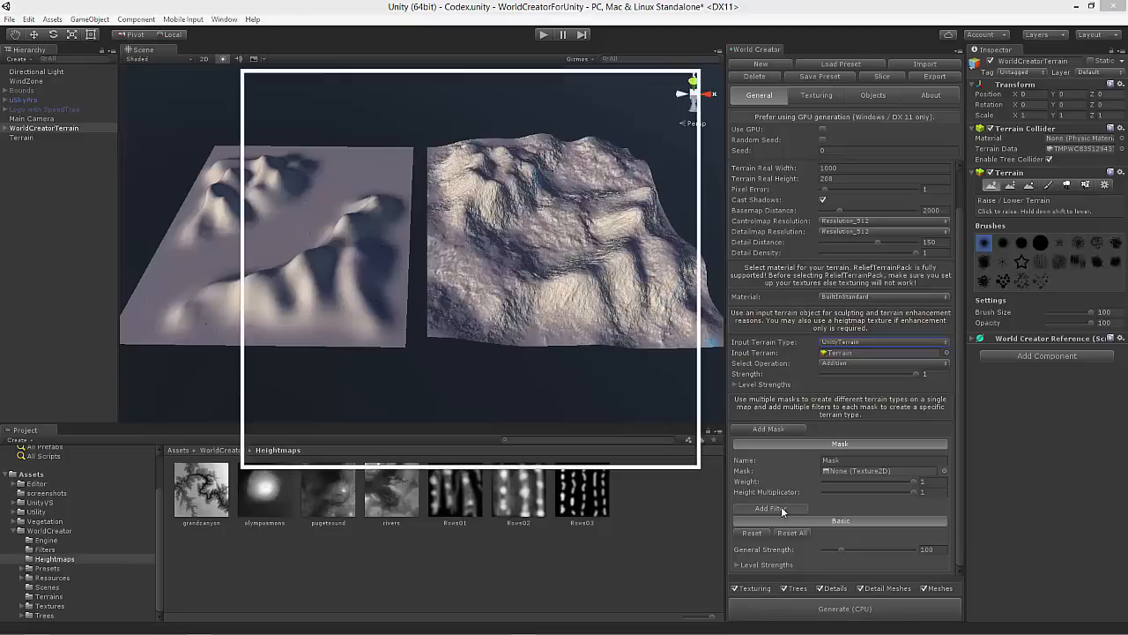
{"action": "scroll", "coordinate": [473, 349], "scroll_direction": "down", "scroll_amount": 10}
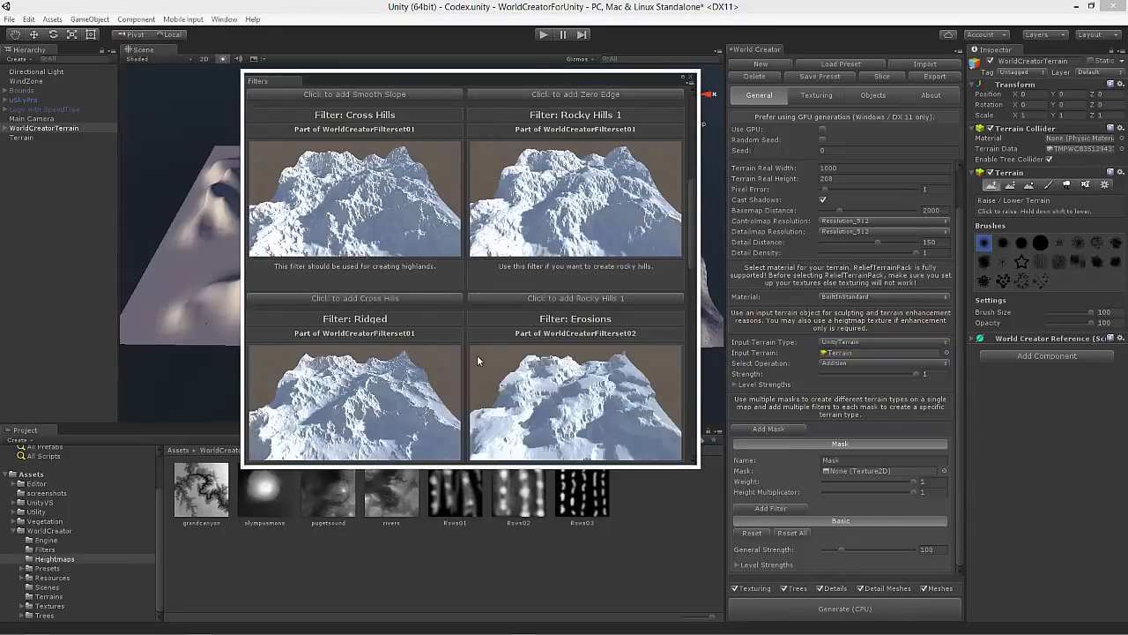
{"action": "left_click", "coordinate": [410, 396]}
{"action": "scroll", "coordinate": [844, 505], "scroll_direction": "down", "scroll_amount": 1}
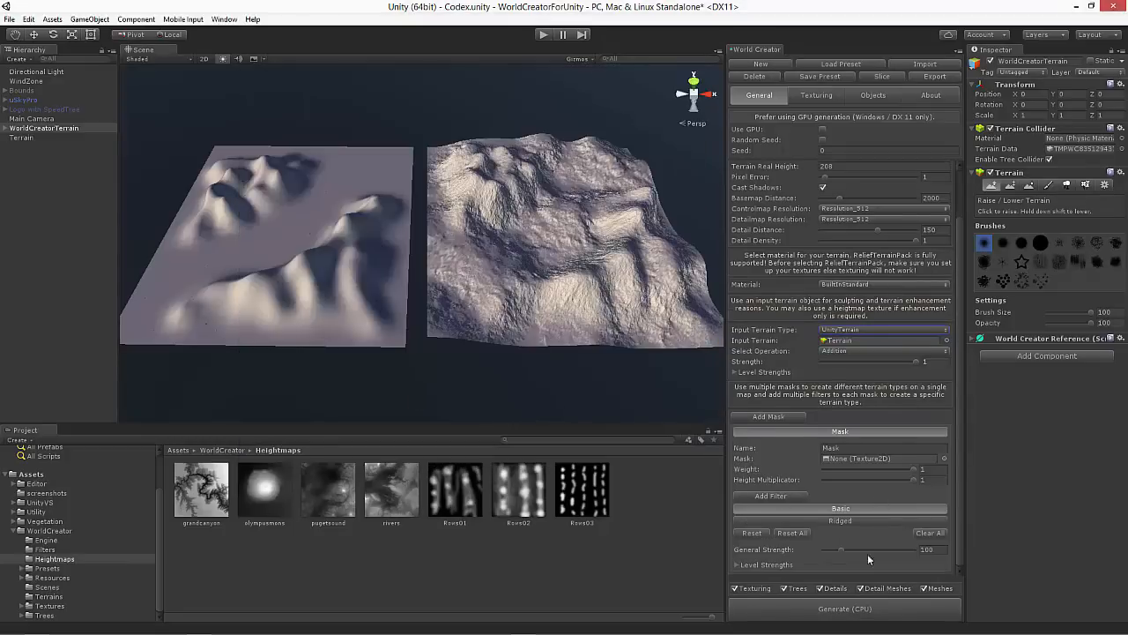
{"action": "left_click", "coordinate": [855, 610]}
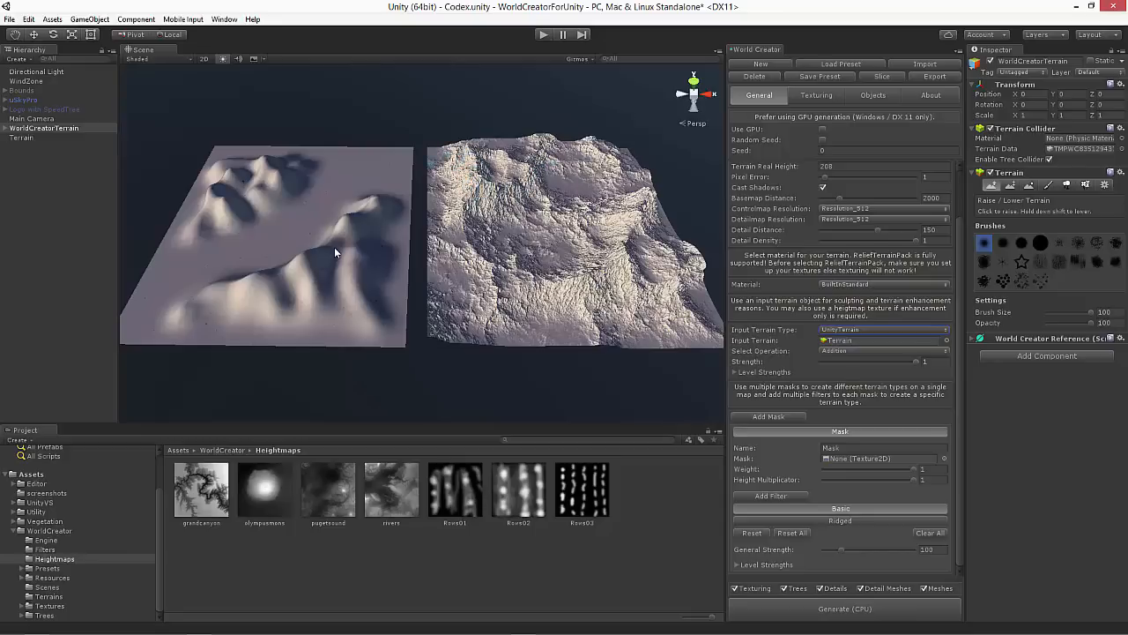
- Raise a tall peak near the far edge of the sculpted Terrain and regenerate WorldCreatorTerrain from it
{"action": "left_click", "coordinate": [47, 138]}
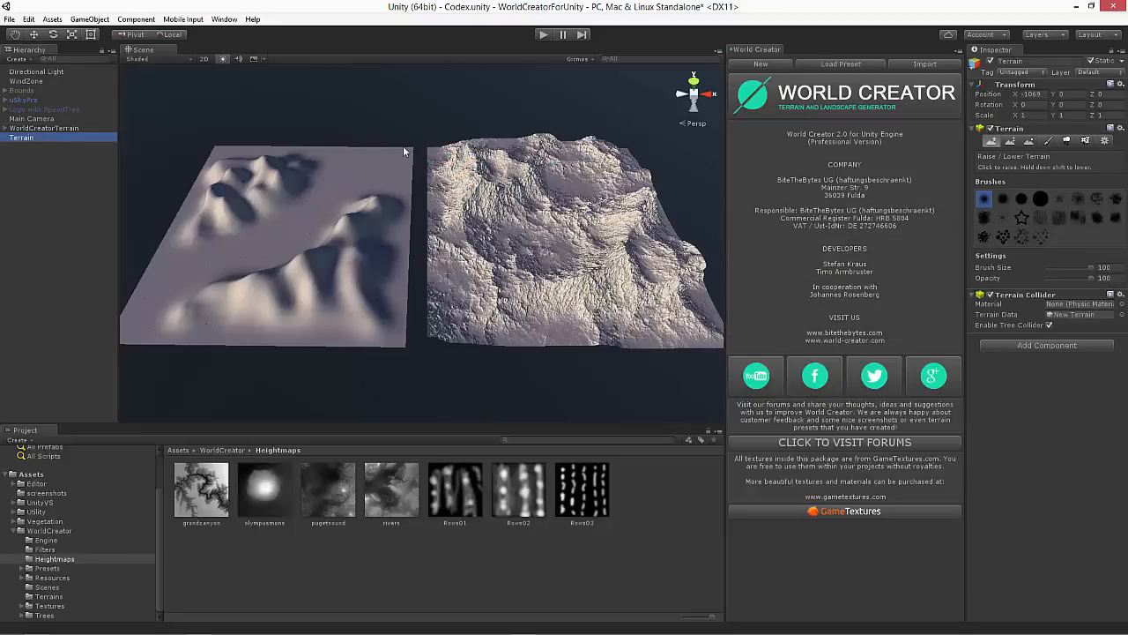
{"action": "left_click_drag", "start_coordinate": [371, 159], "coordinate": [348, 156]}
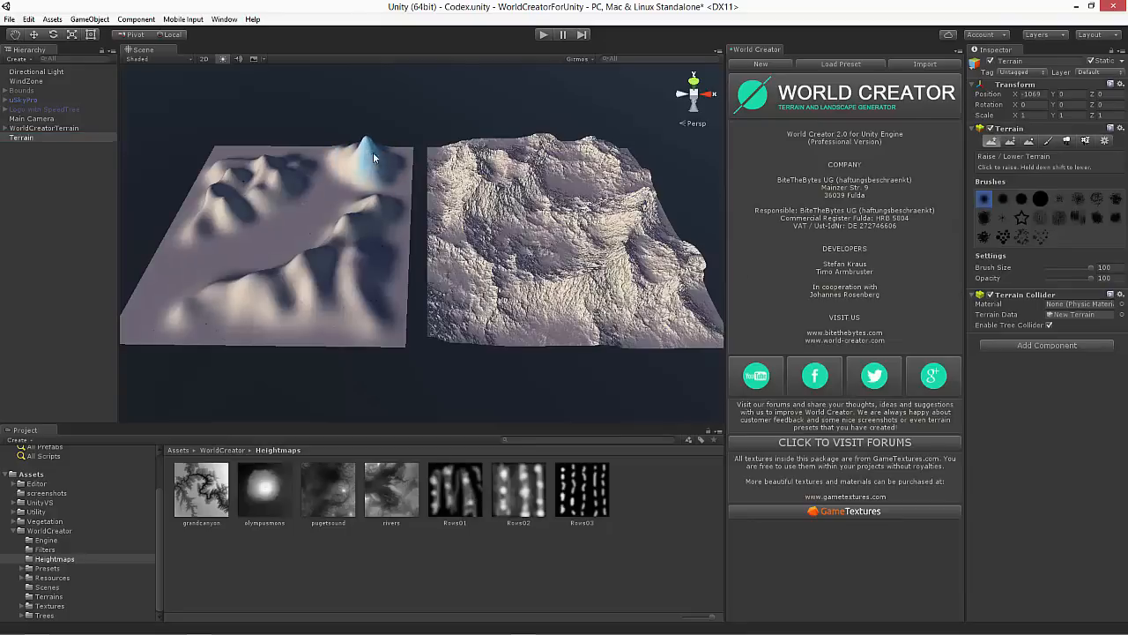
{"action": "left_click", "coordinate": [65, 129]}
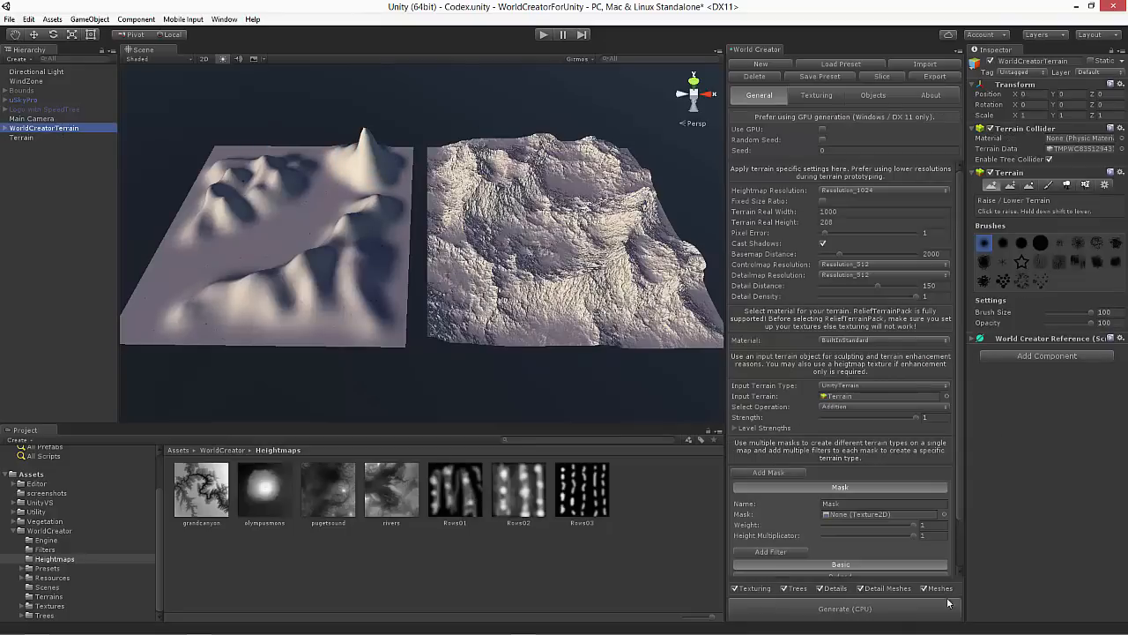
{"action": "left_click", "coordinate": [871, 612]}
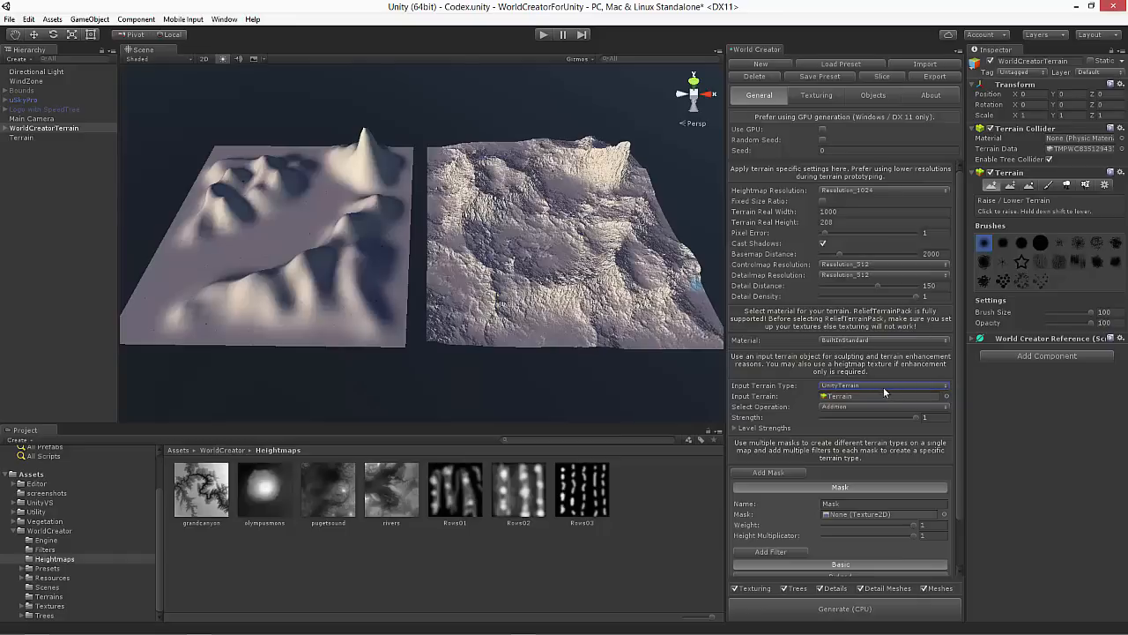
- Clear WorldCreatorTerrain's Input Terrain slot and delete the sculpted Terrain object from the scene
{"action": "left_click", "coordinate": [847, 398]}
{"action": "key", "text": "Delete"}
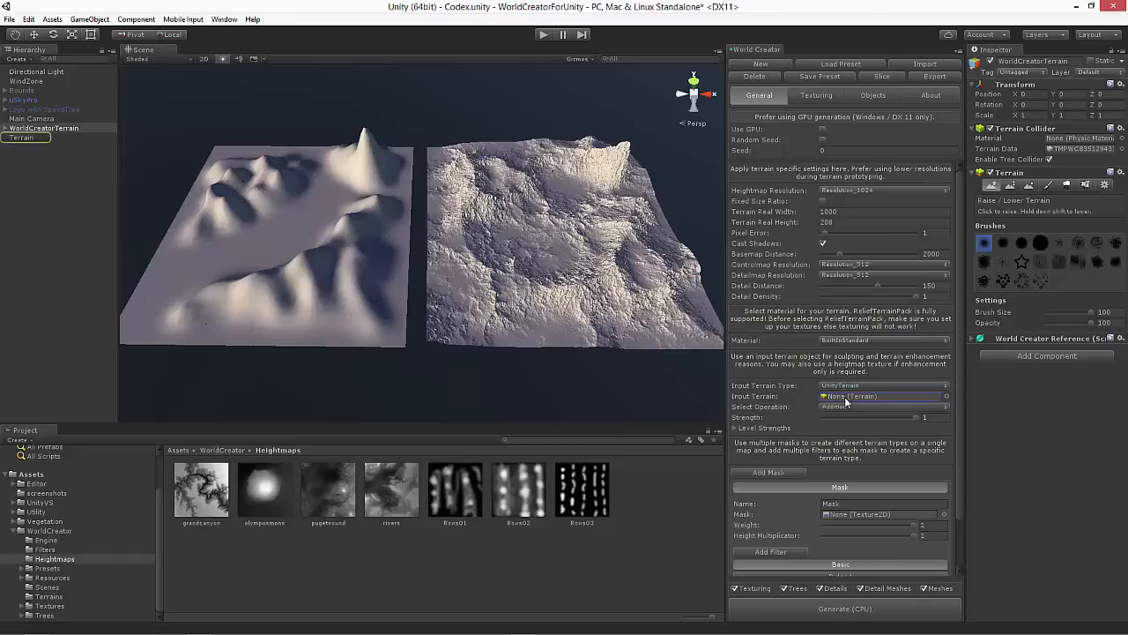
{"action": "left_click", "coordinate": [27, 138]}
{"action": "key", "text": "Delete"}
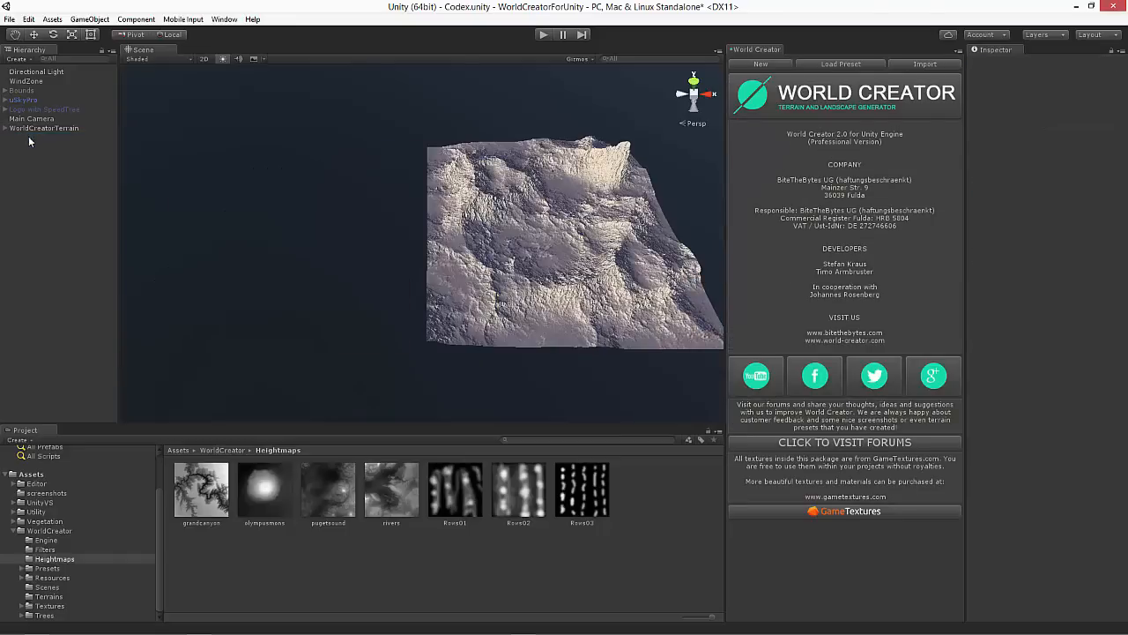
- Remove the Ridged filter from WorldCreatorTerrain and regenerate it with only the Basic filter
{"action": "left_click", "coordinate": [49, 128]}
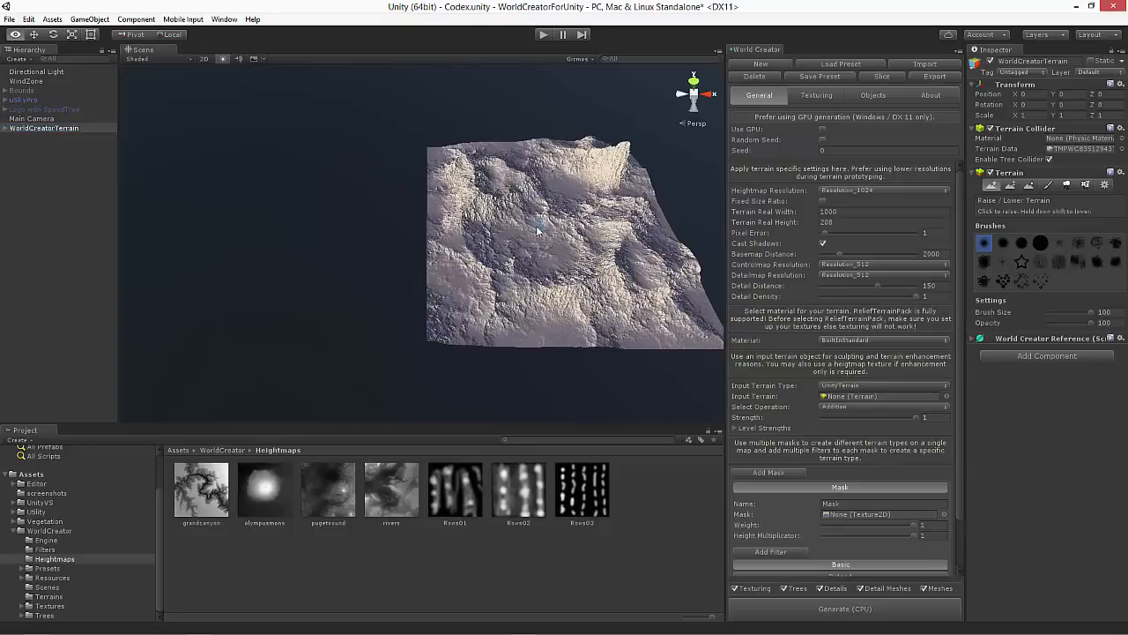
{"action": "key", "text": "d"}
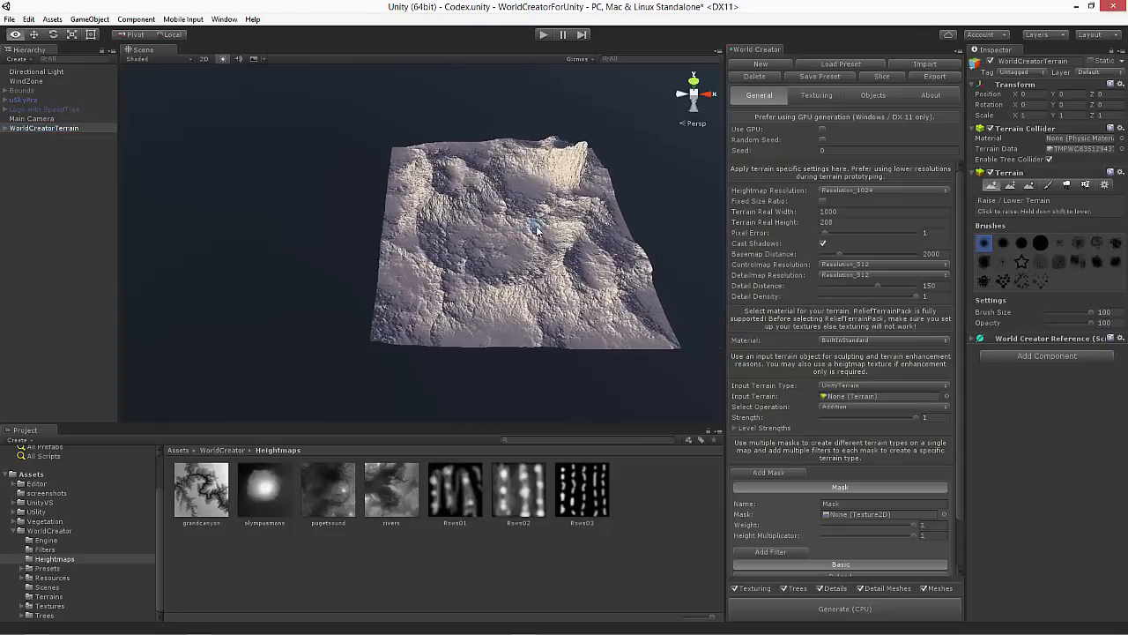
{"action": "key", "text": "shift+w"}
{"action": "right_click_drag", "start_coordinate": [537, 230], "coordinate": [540, 231]}
{"action": "key", "text": "w"}
{"action": "scroll", "coordinate": [920, 517], "scroll_direction": "down", "scroll_amount": 3}
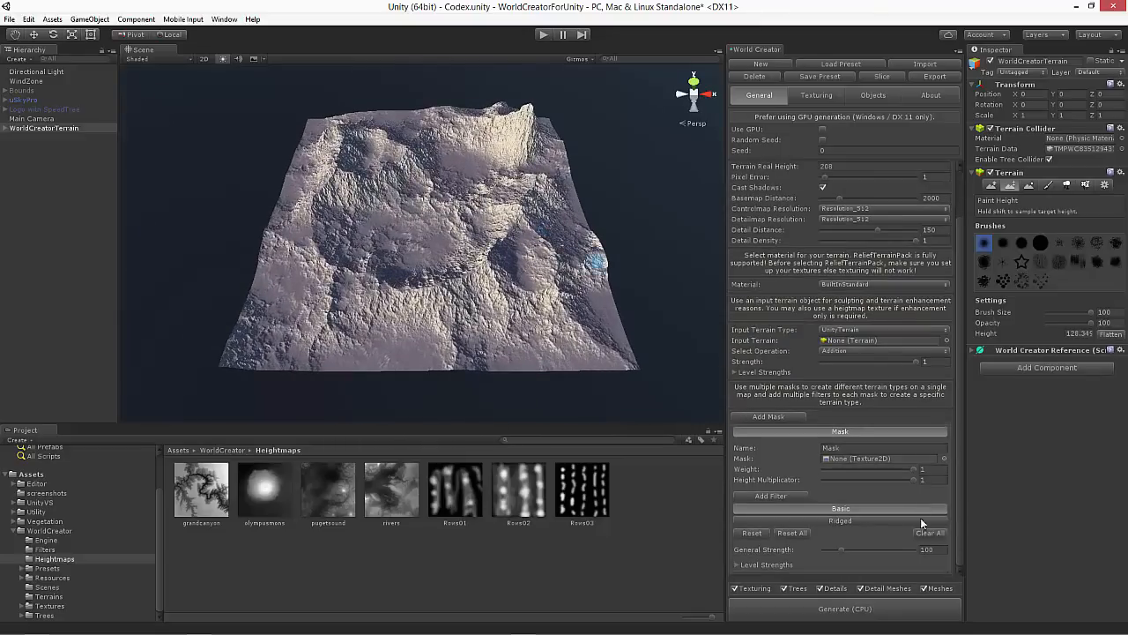
{"action": "left_click", "coordinate": [844, 520]}
{"action": "left_click", "coordinate": [897, 532]}
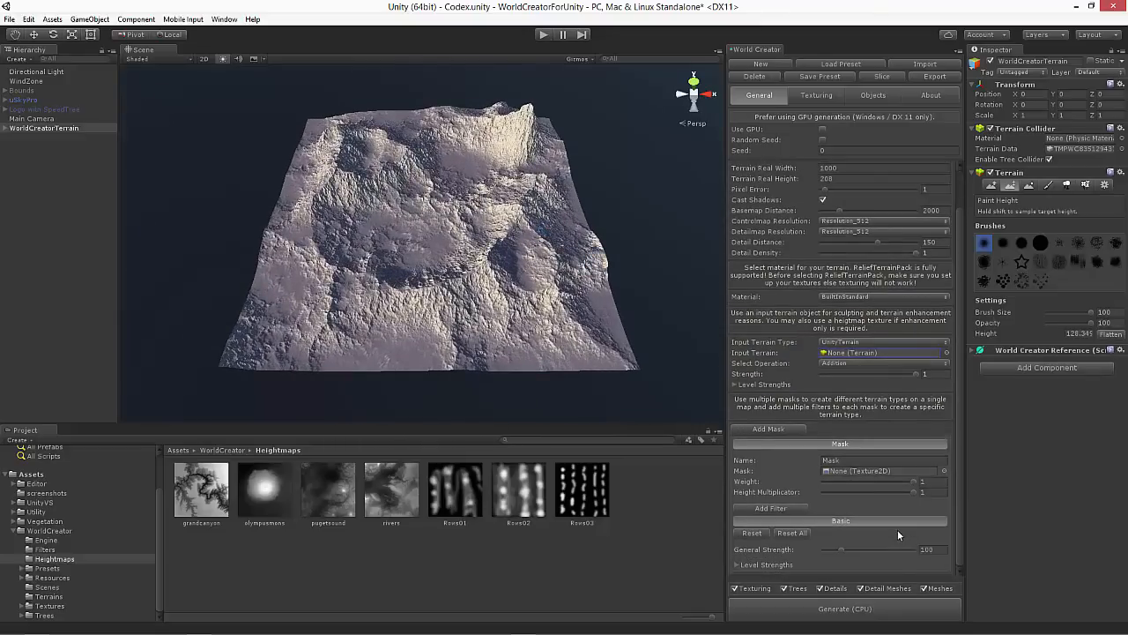
{"action": "left_click", "coordinate": [887, 609]}
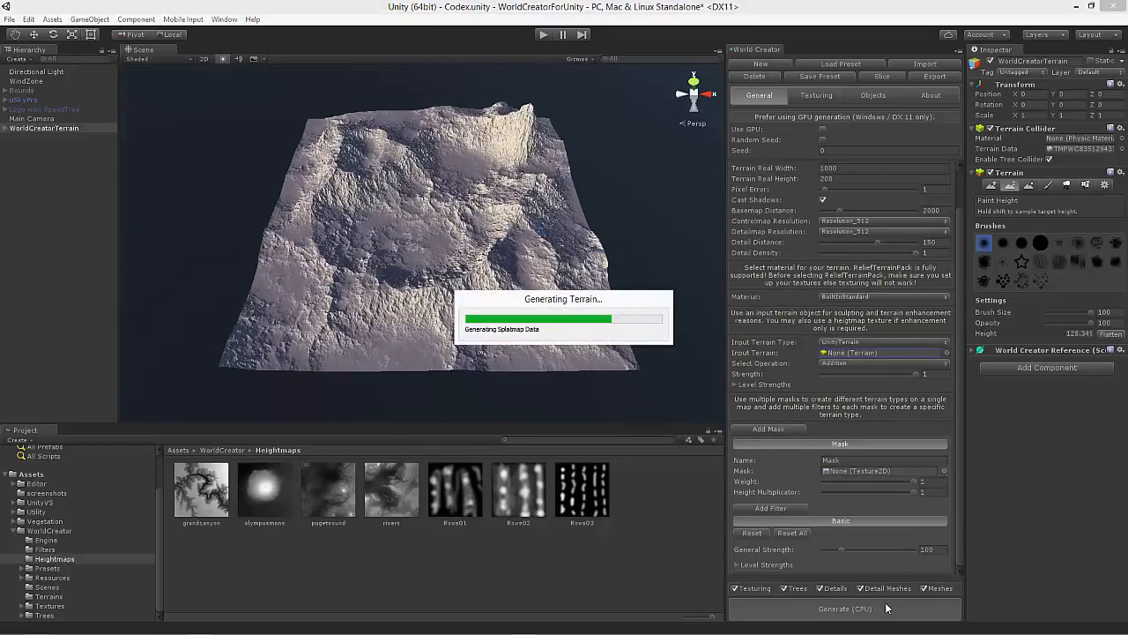
- Enable Random Seed for WorldCreatorTerrain and generate the terrain again
{"action": "mouse_move", "coordinate": [499, 278]}
{"action": "right_mouse_down"}
{"action": "mouse_move", "coordinate": [499, 250]}
{"action": "mouse_move", "coordinate": [504, 264]}
{"action": "right_mouse_up"}
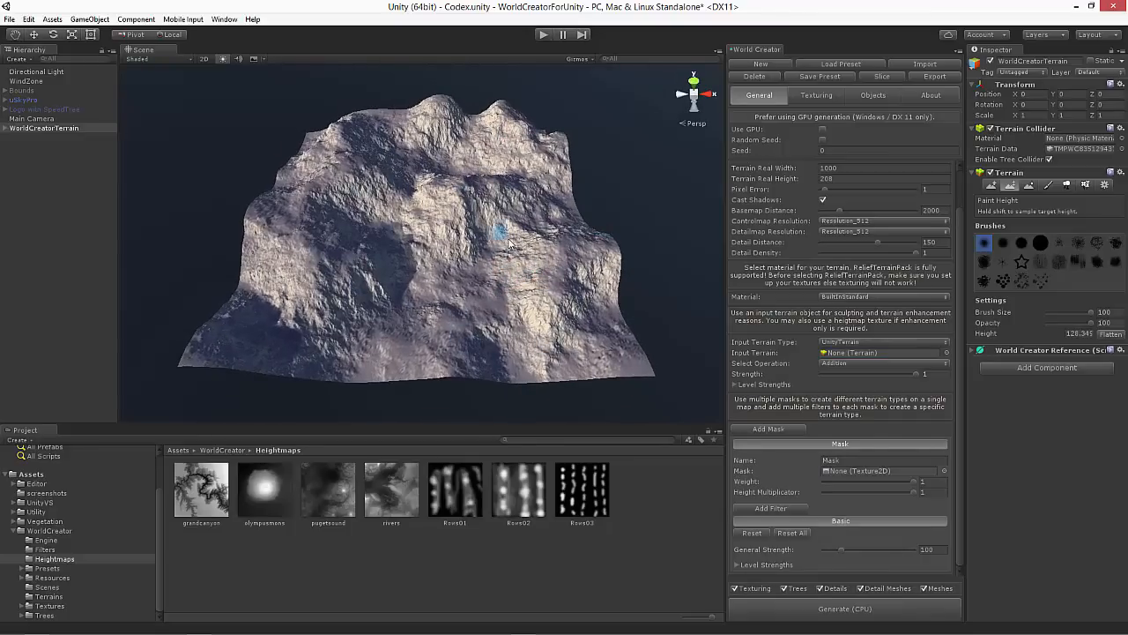
{"action": "left_click", "coordinate": [822, 140]}
{"action": "left_click", "coordinate": [846, 608]}
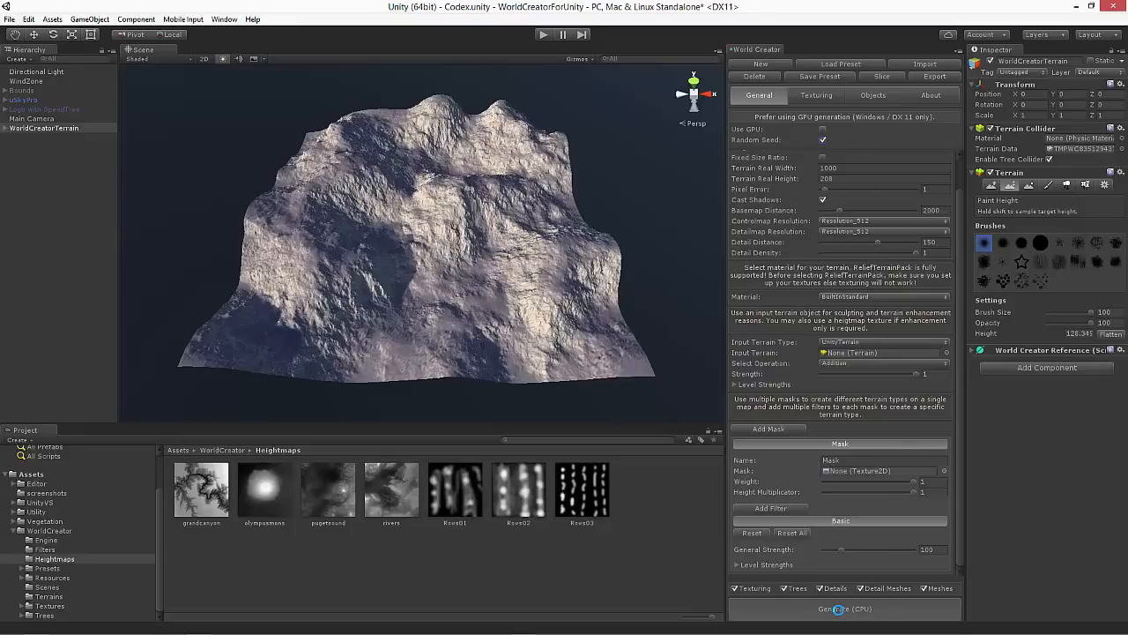
- Generate three more random variations of WorldCreatorTerrain and turn off Random Seed to keep the current seed
{"action": "left_click", "coordinate": [843, 616]}
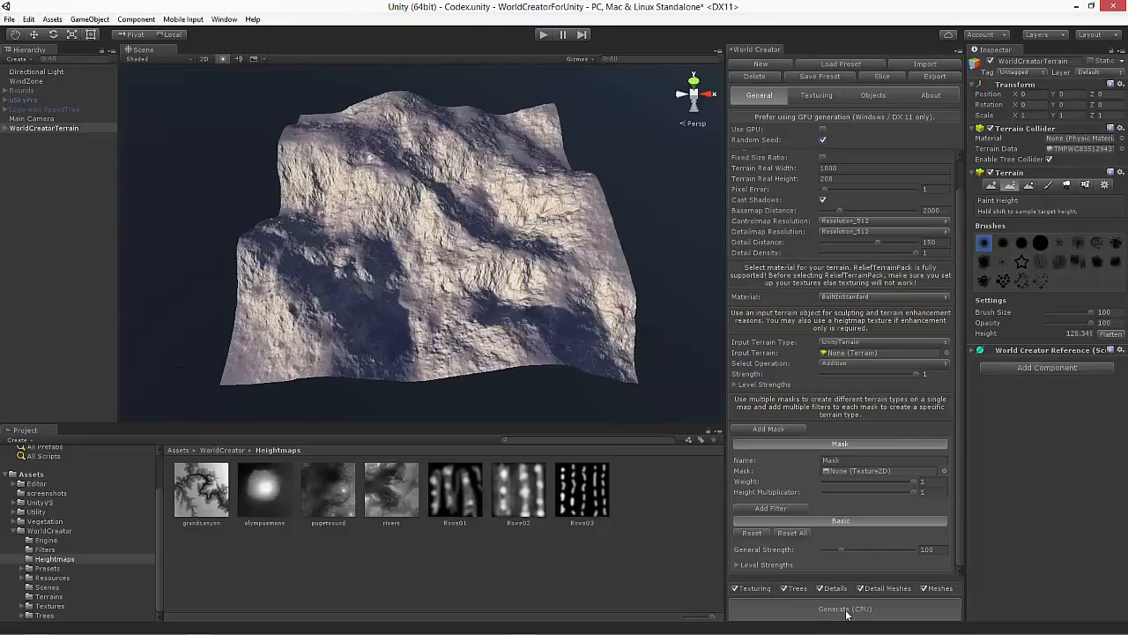
{"action": "left_click", "coordinate": [846, 610]}
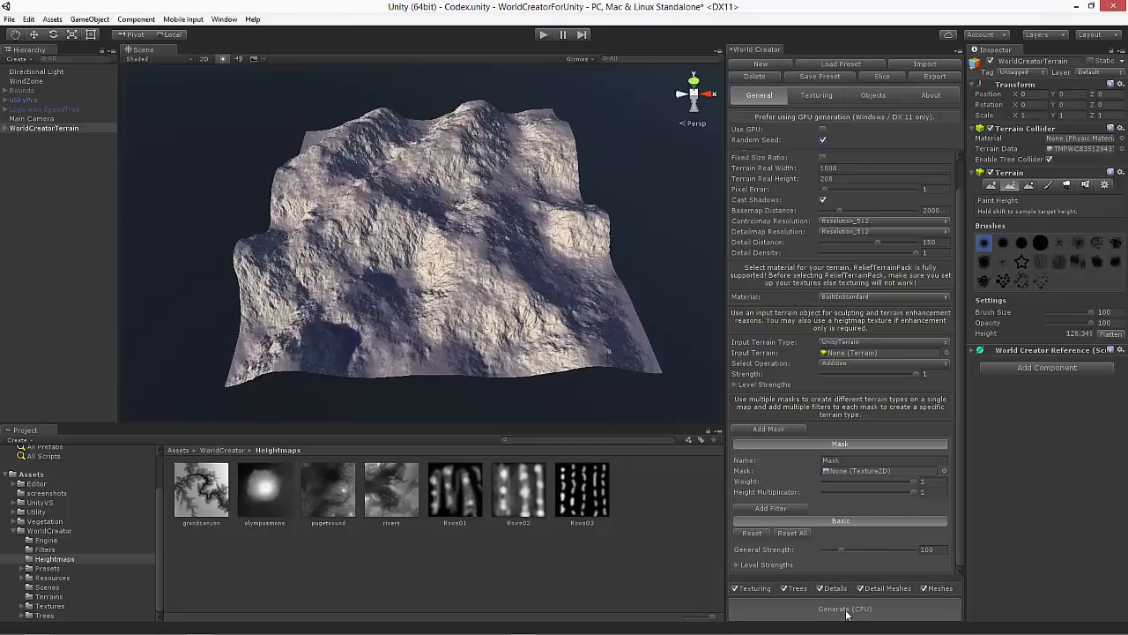
{"action": "left_click", "coordinate": [847, 610]}
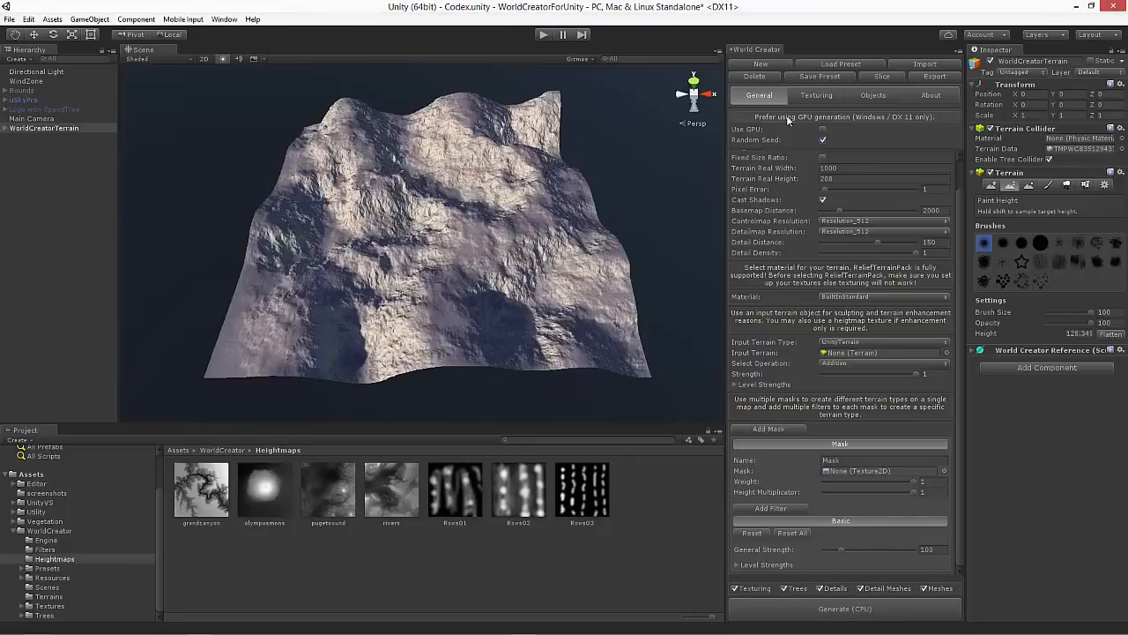
{"action": "left_click", "coordinate": [823, 140]}
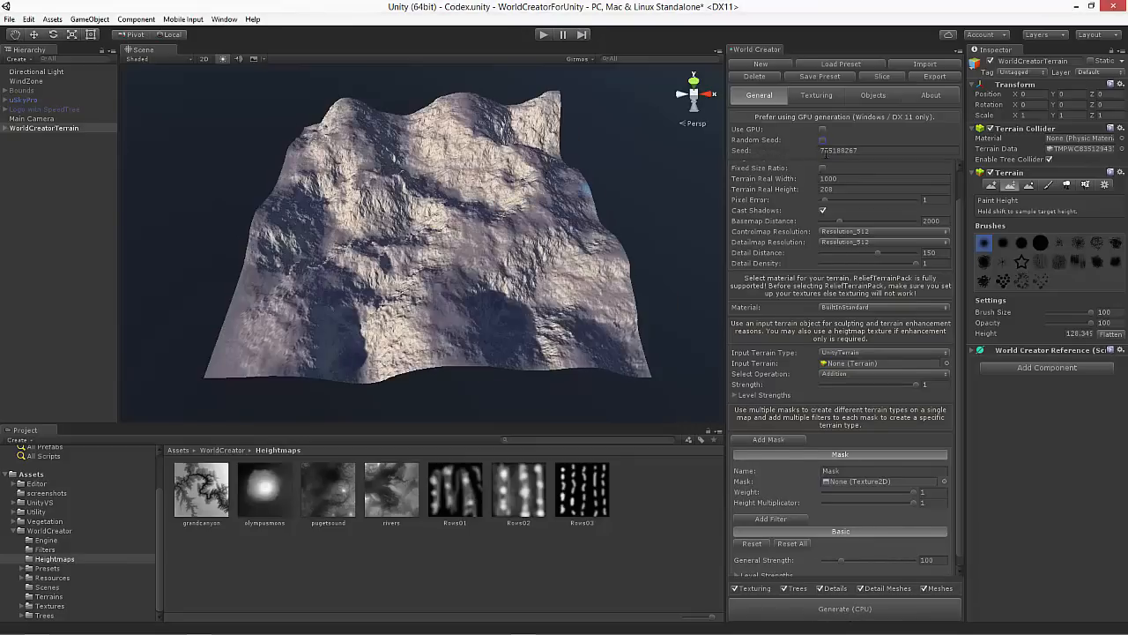
- Add a second mask, Mask 1, to WorldCreatorTerrain and assign it the Mask09 texture from WorldCreator's Textures/Masks folder
{"action": "scroll", "coordinate": [820, 332], "scroll_direction": "down", "scroll_amount": 2}
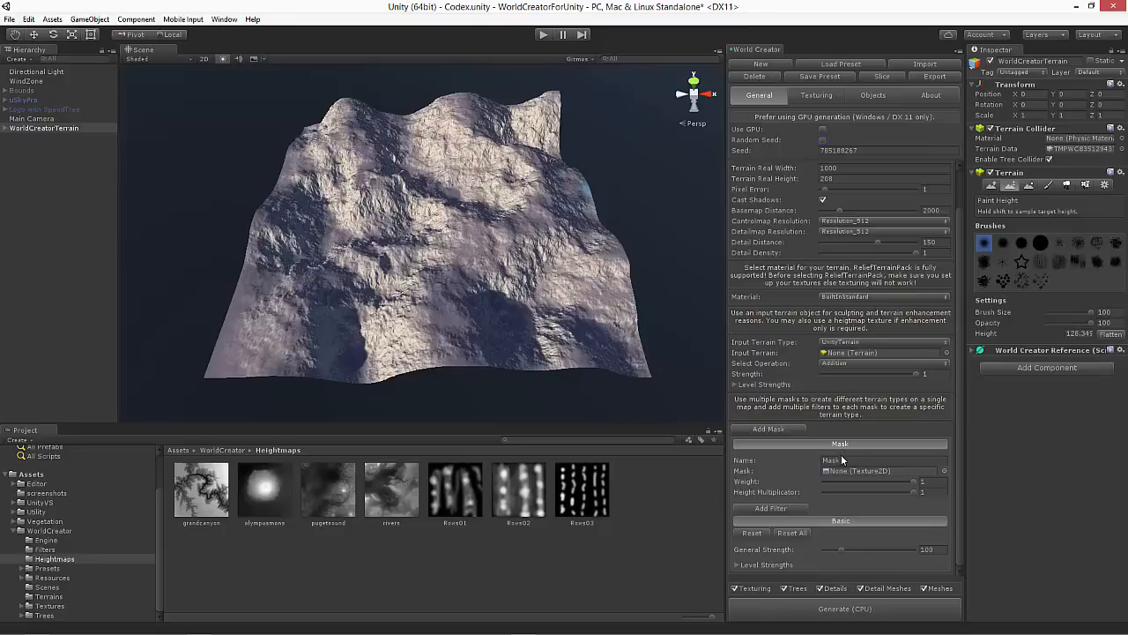
{"action": "left_click", "coordinate": [780, 429]}
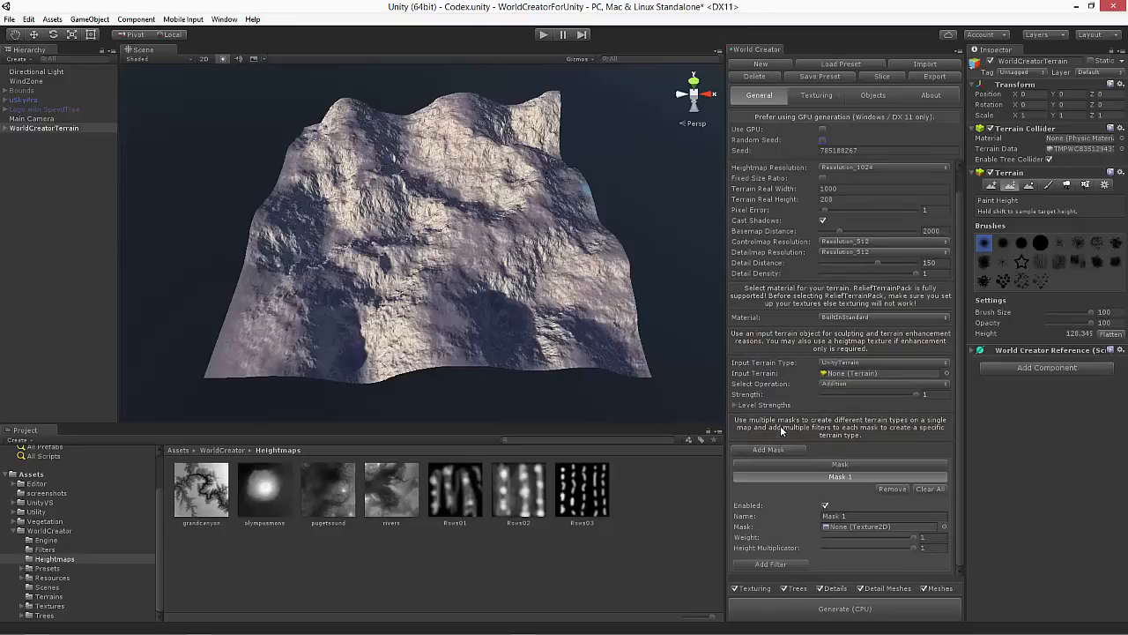
{"action": "left_click", "coordinate": [21, 605]}
{"action": "scroll", "coordinate": [53, 573], "scroll_direction": "down", "scroll_amount": 5}
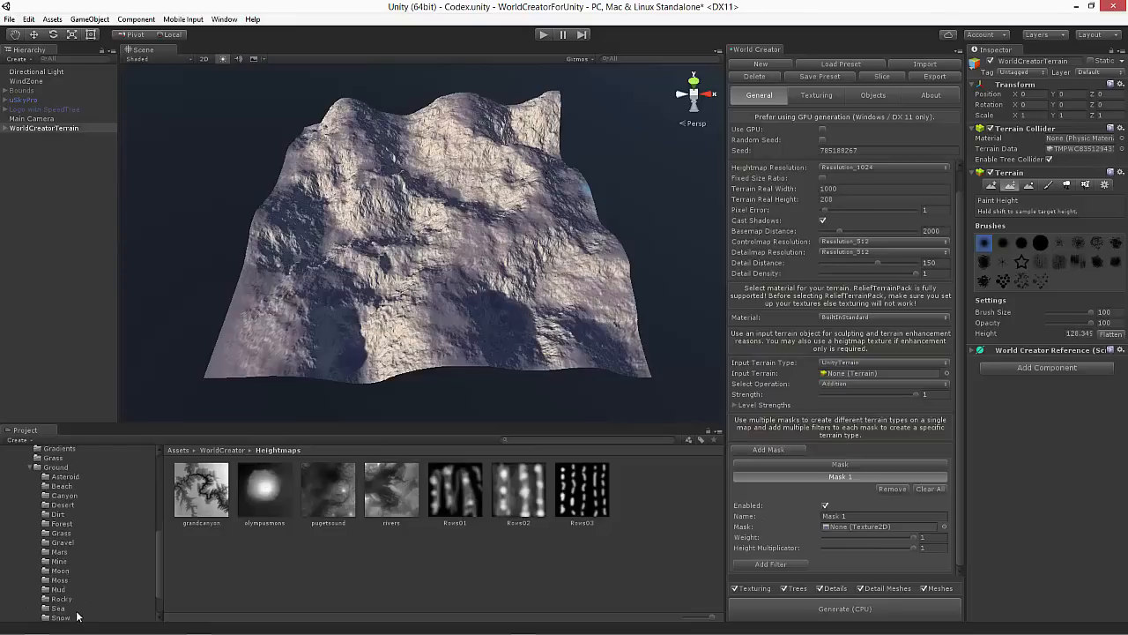
{"action": "left_click", "coordinate": [54, 597]}
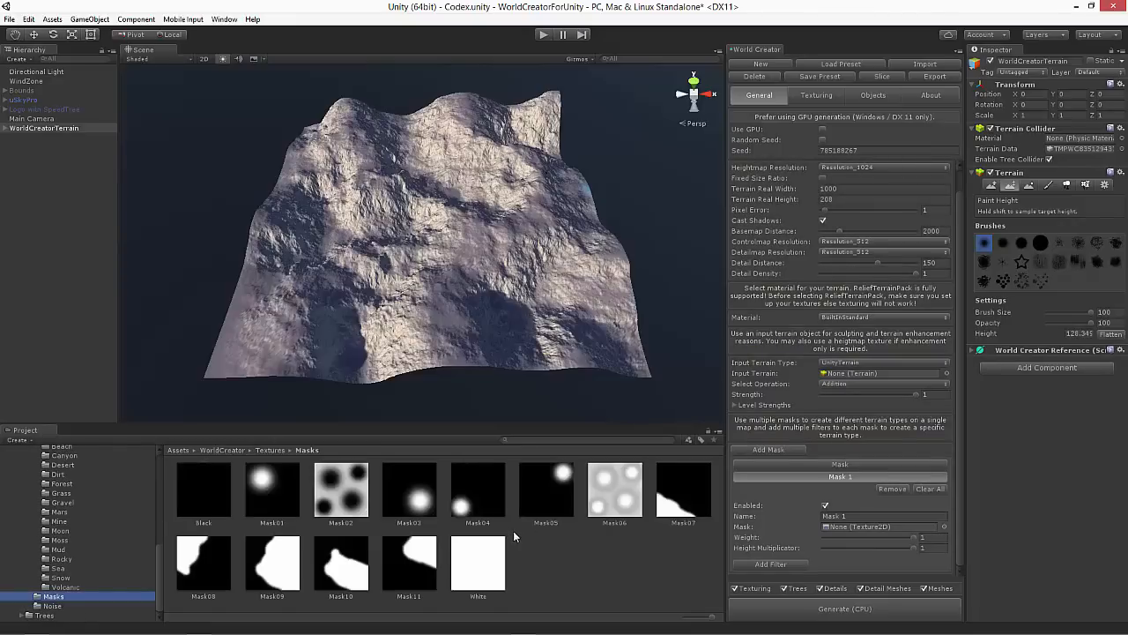
{"action": "left_click_drag", "start_coordinate": [277, 574], "coordinate": [846, 527]}
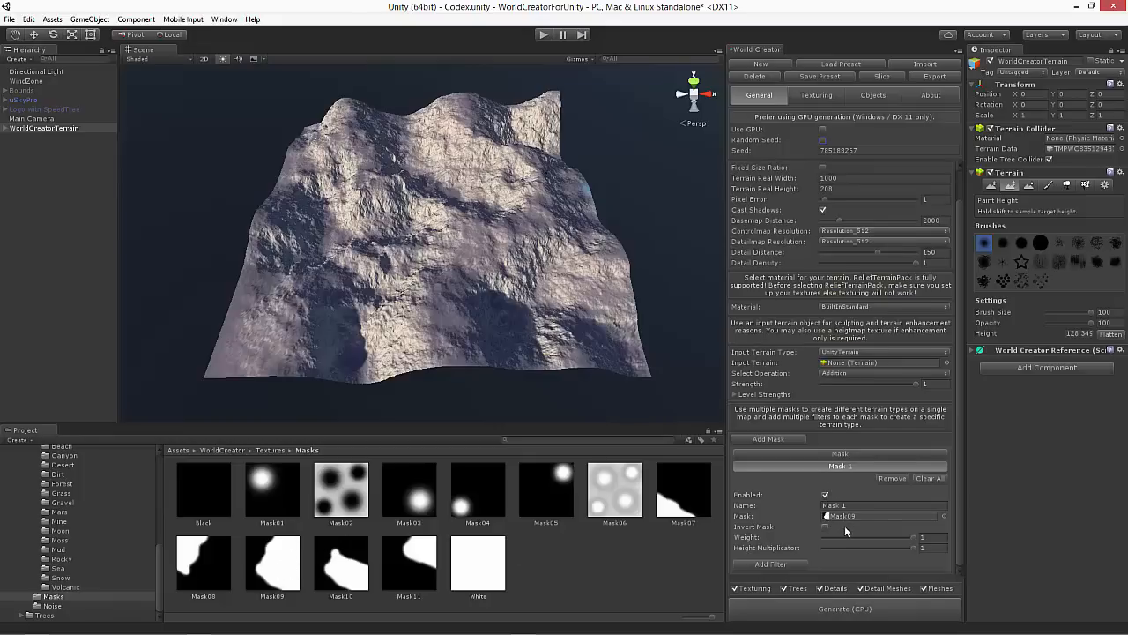
- Add the Canyon filter to Mask 1 and regenerate WorldCreatorTerrain
{"action": "left_click", "coordinate": [784, 564]}
{"action": "left_click", "coordinate": [394, 279]}
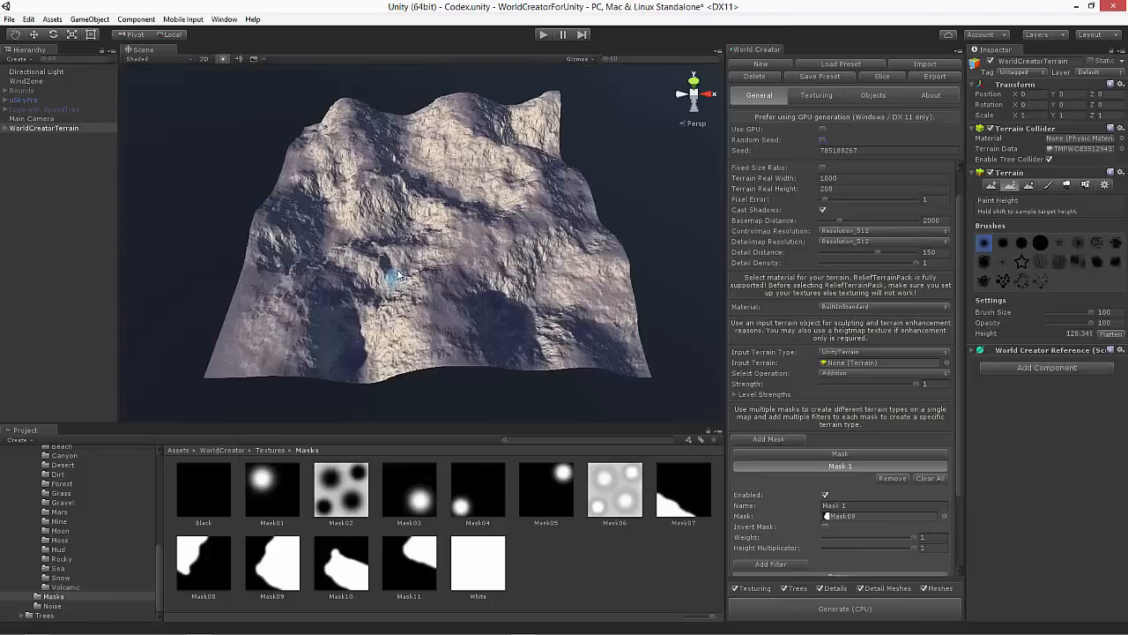
{"action": "left_click", "coordinate": [843, 610]}
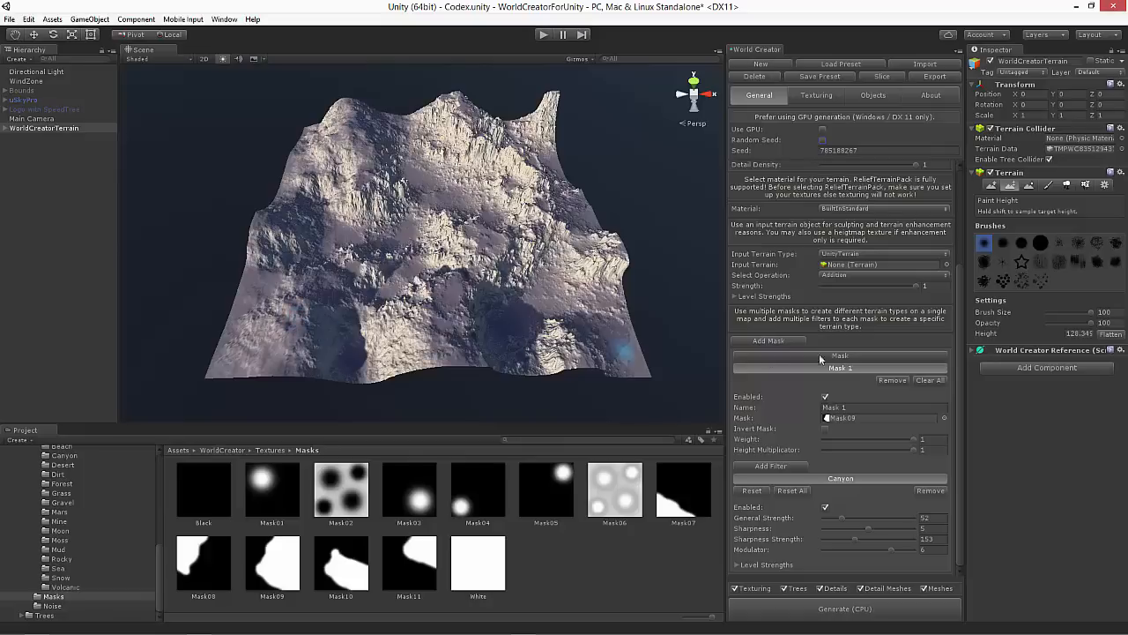
- Add another mask, Mask 2, to WorldCreatorTerrain and assign it the Mask08 texture
{"action": "left_click", "coordinate": [769, 342]}
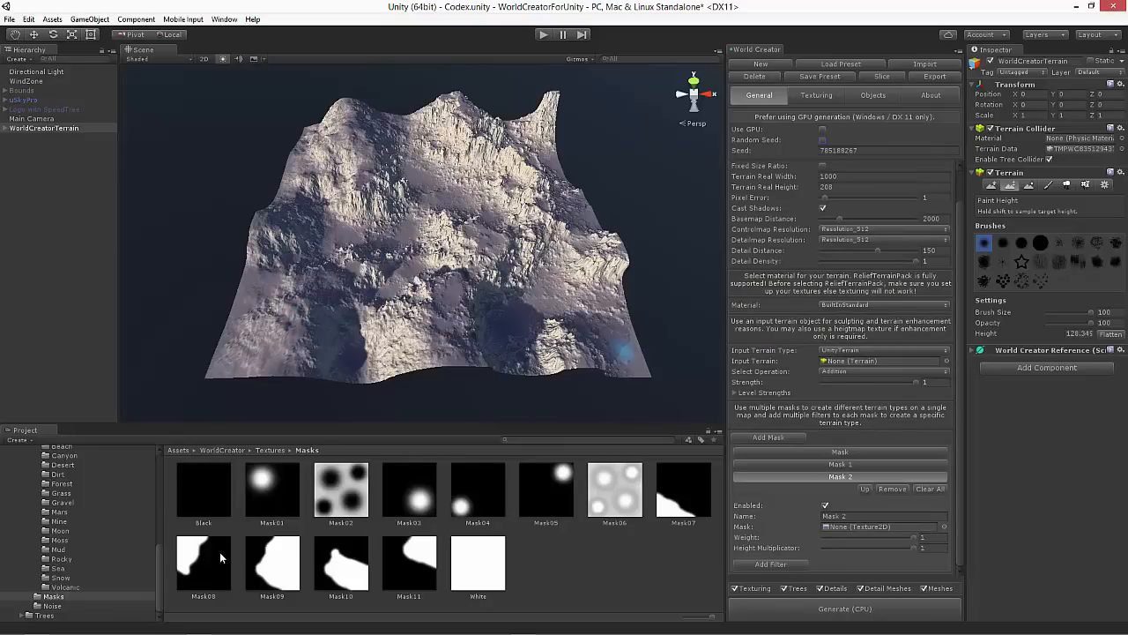
{"action": "left_click_drag", "start_coordinate": [196, 573], "coordinate": [852, 532]}
{"action": "scroll", "coordinate": [853, 529], "scroll_direction": "down", "scroll_amount": 1}
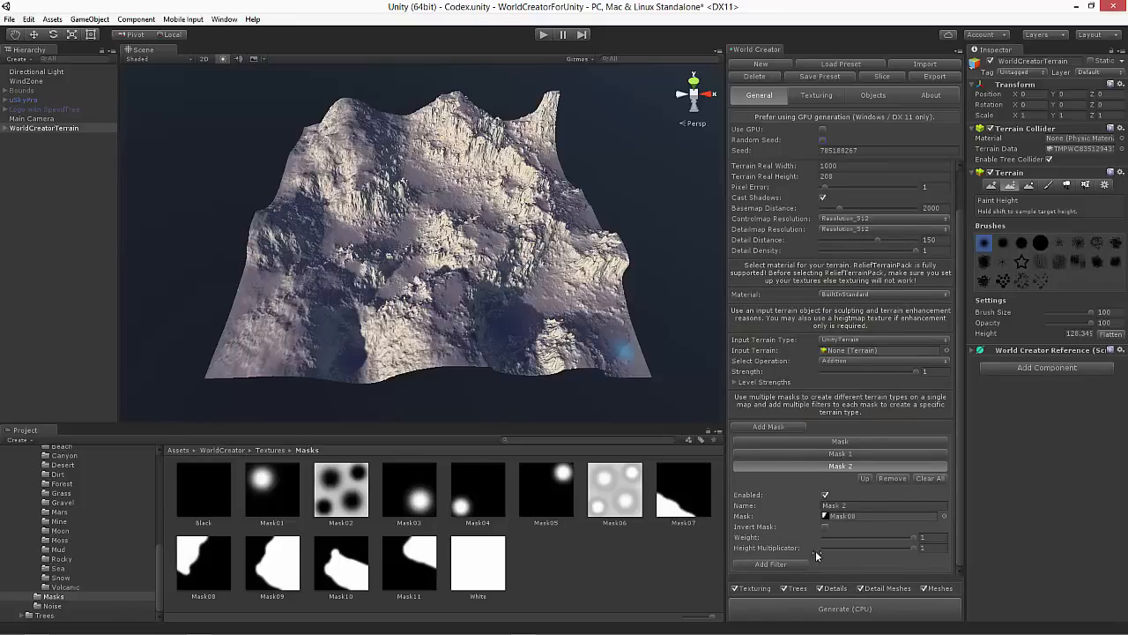
- Add the Minecraft filter to Mask 2 and regenerate WorldCreatorTerrain
{"action": "left_click", "coordinate": [789, 564]}
{"action": "scroll", "coordinate": [482, 363], "scroll_direction": "down", "scroll_amount": 10}
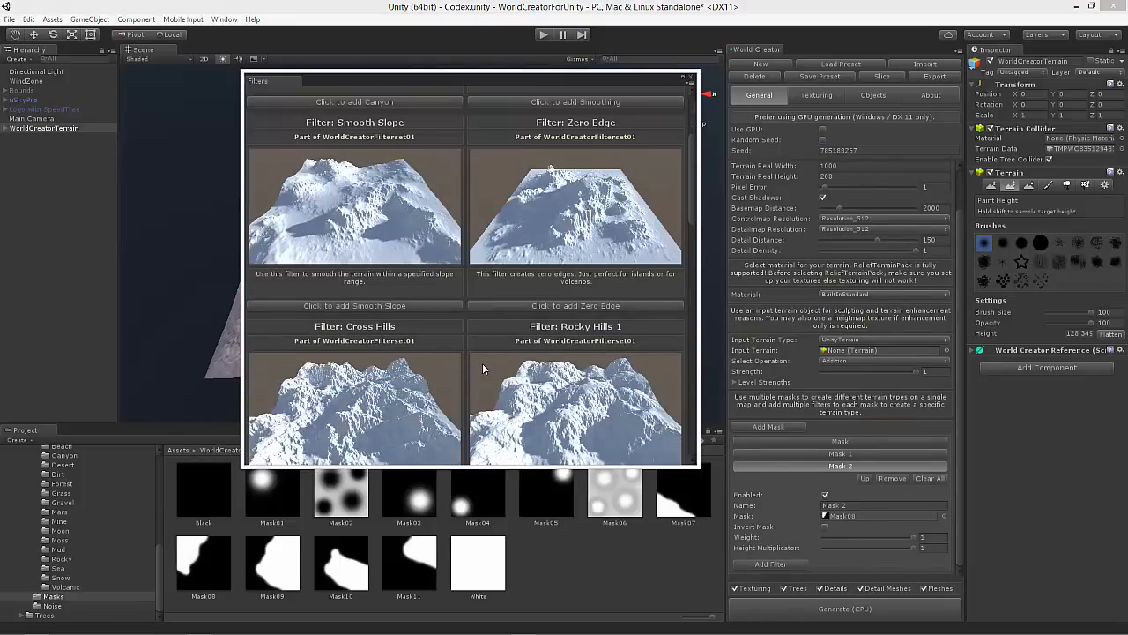
{"action": "scroll", "coordinate": [482, 363], "scroll_direction": "down", "scroll_amount": 8}
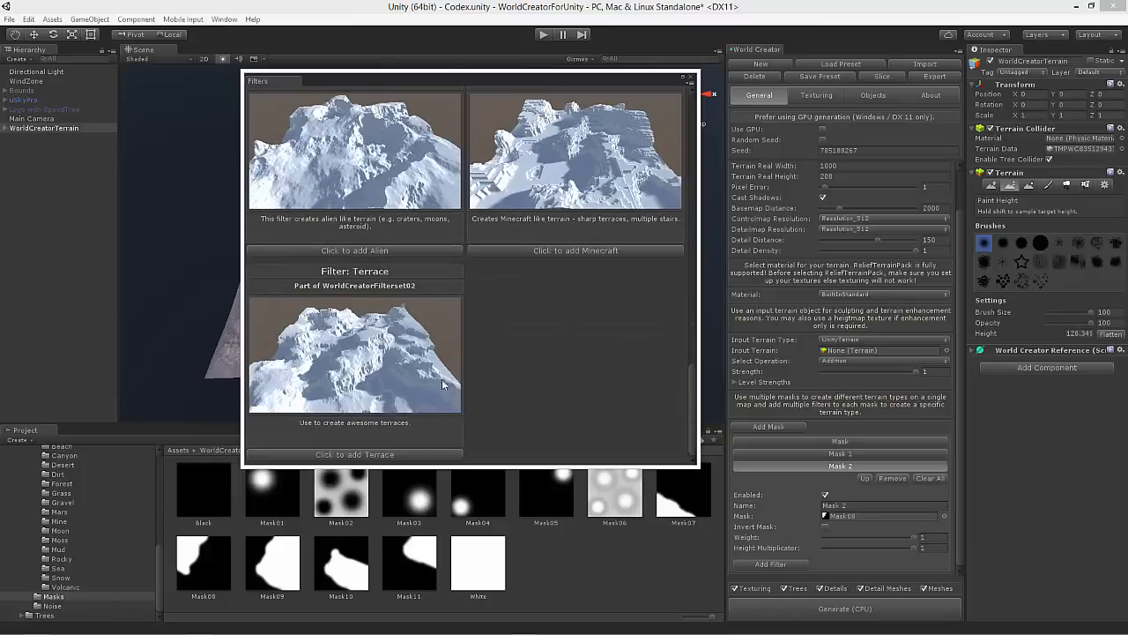
{"action": "scroll", "coordinate": [456, 358], "scroll_direction": "up", "scroll_amount": 3}
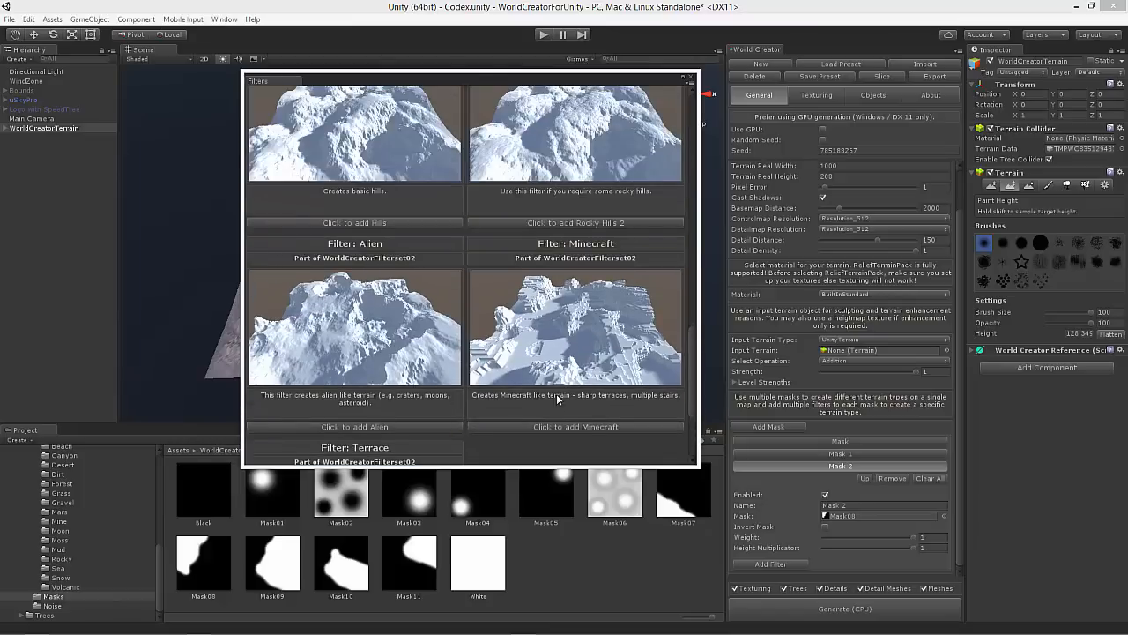
{"action": "left_click", "coordinate": [562, 426]}
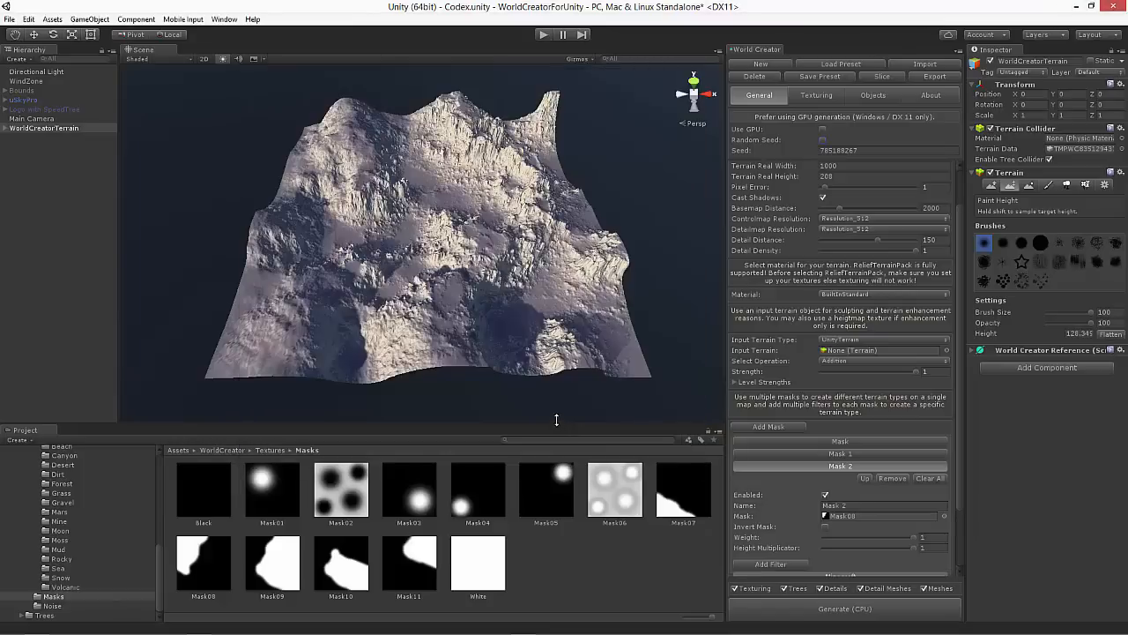
{"action": "left_click", "coordinate": [832, 612]}
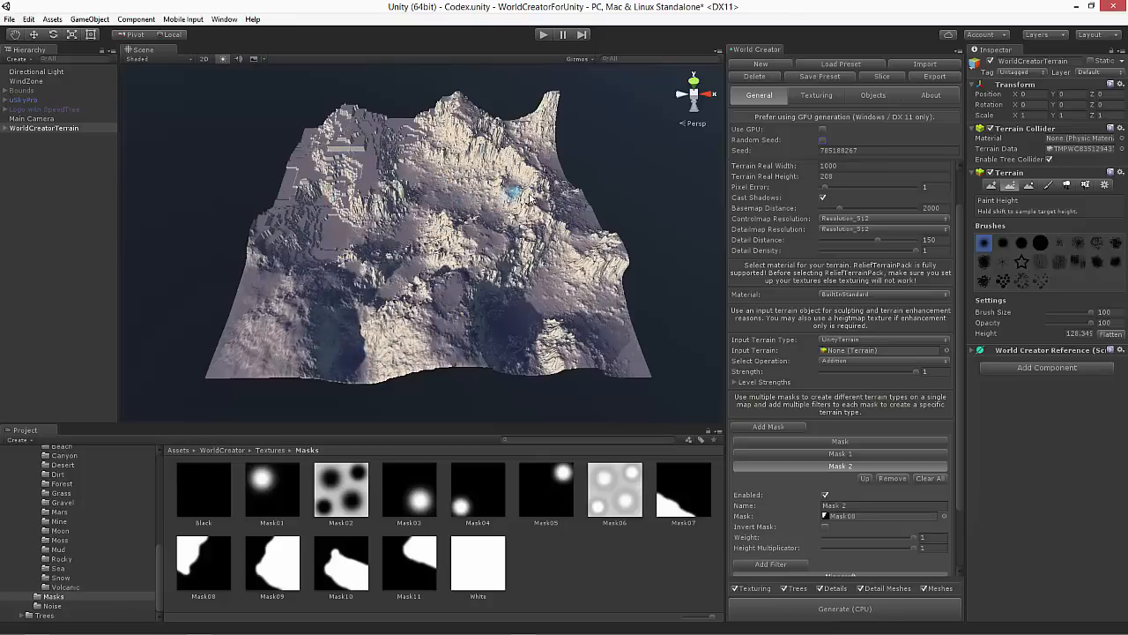
- Add another mask, Mask 3, to WorldCreatorTerrain and assign it the Mask07 texture
{"action": "left_click", "coordinate": [777, 428]}
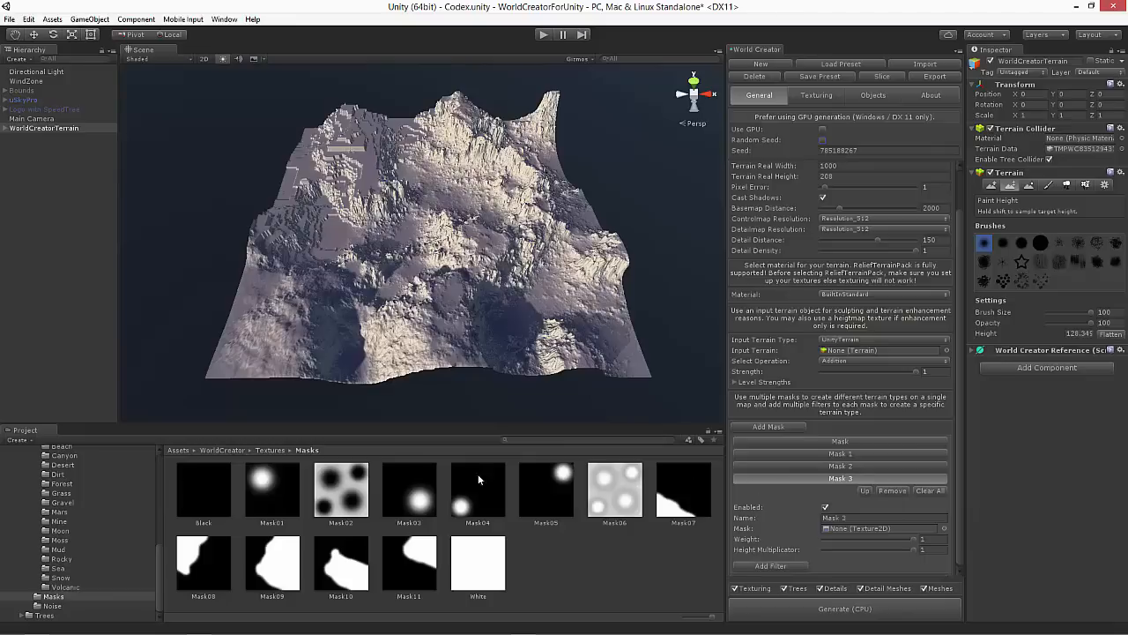
{"action": "left_click_drag", "start_coordinate": [676, 507], "coordinate": [837, 528]}
- Add the Ridged filter to Mask 3 and regenerate WorldCreatorTerrain
{"action": "left_click", "coordinate": [775, 568]}
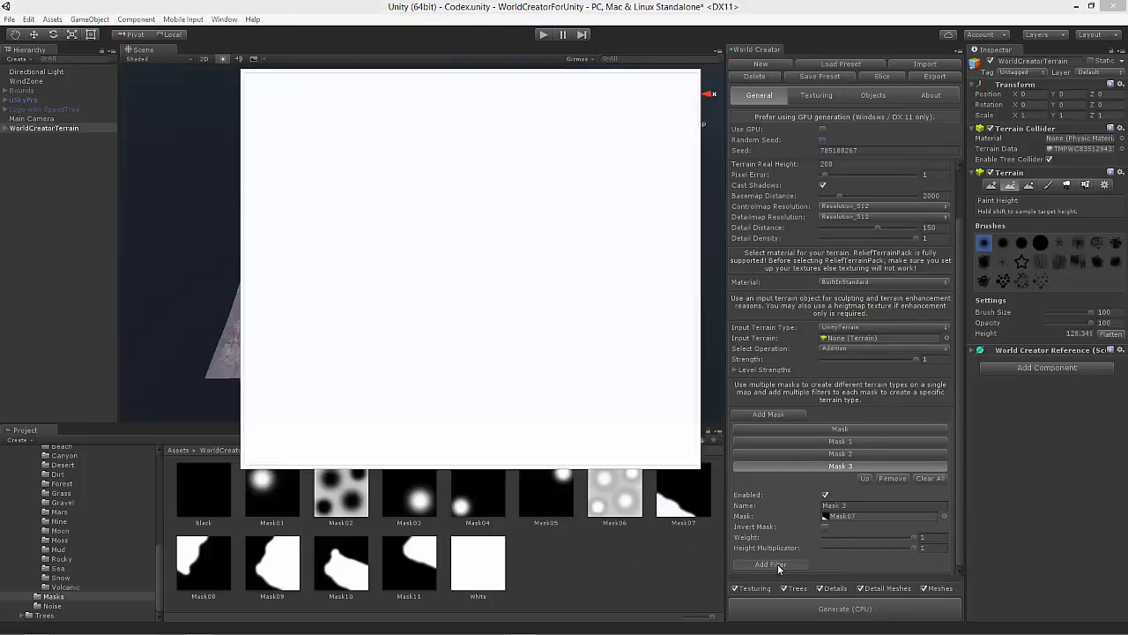
{"action": "scroll", "coordinate": [414, 364], "scroll_direction": "down", "scroll_amount": 6}
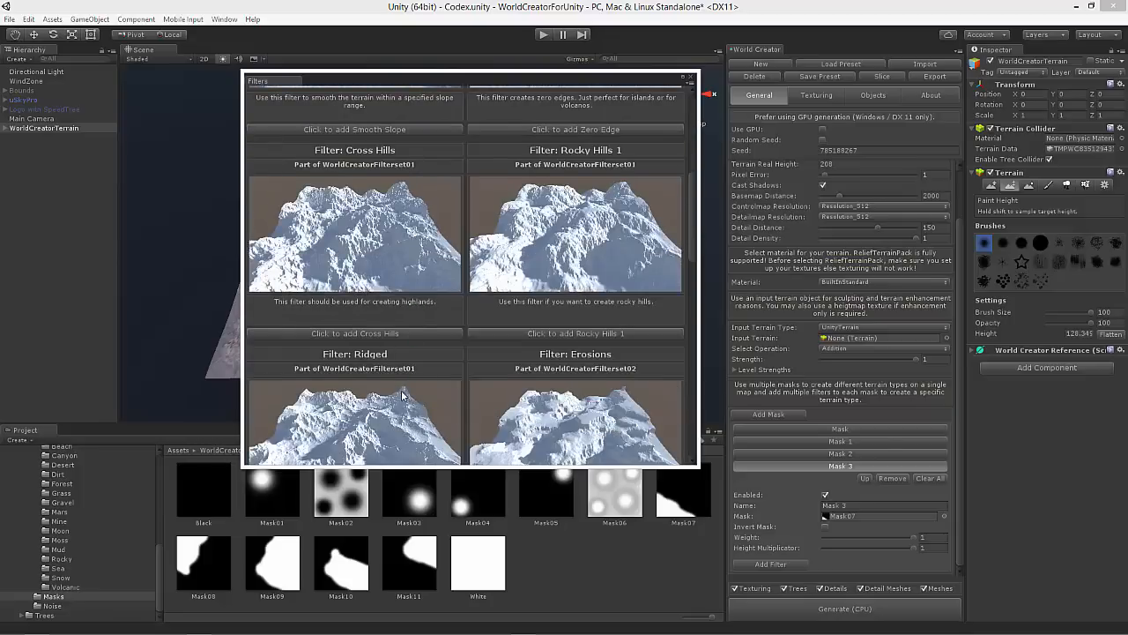
{"action": "scroll", "coordinate": [402, 394], "scroll_direction": "down", "scroll_amount": 3}
{"action": "left_click", "coordinate": [383, 399]}
{"action": "left_click", "coordinate": [841, 609]}
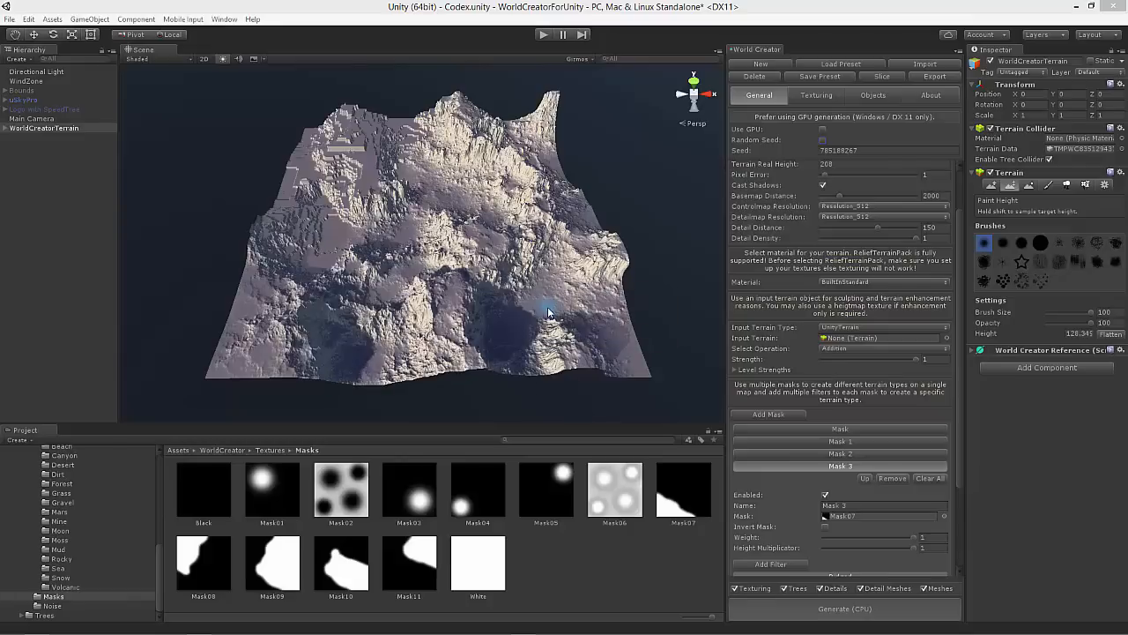
- Lower Mask 1's Height Multiplicator to 0.916 and regenerate WorldCreatorTerrain
{"action": "left_click_drag", "start_coordinate": [573, 262], "coordinate": [565, 276], "text": "alt"}
{"action": "right_click_drag", "start_coordinate": [564, 277], "coordinate": [562, 276]}
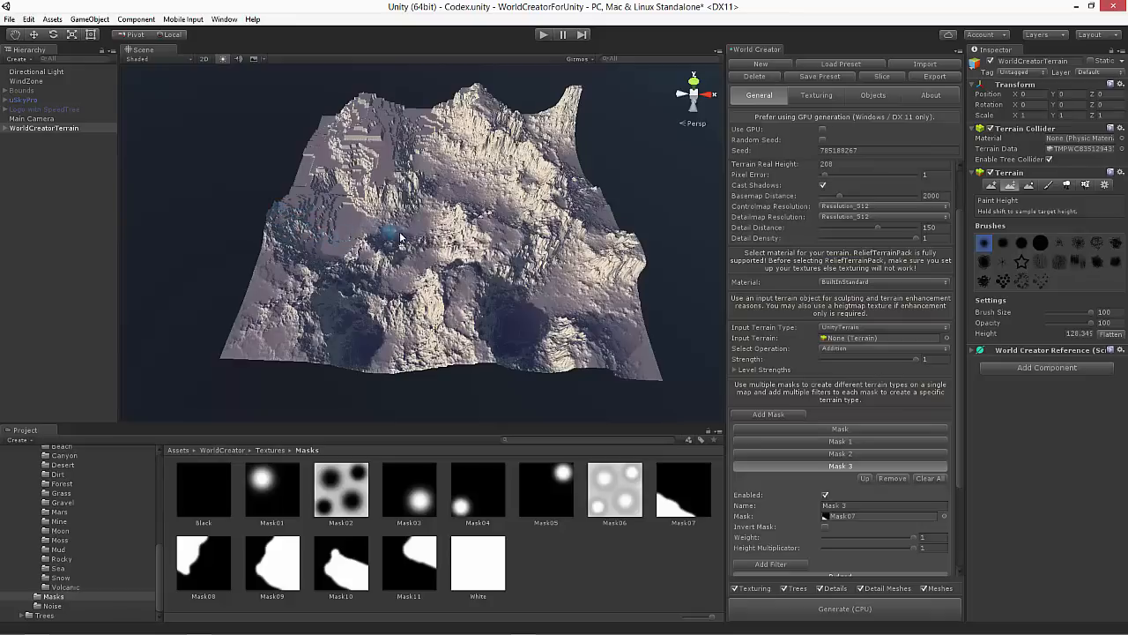
{"action": "left_click_drag", "start_coordinate": [543, 277], "coordinate": [524, 303], "text": "alt"}
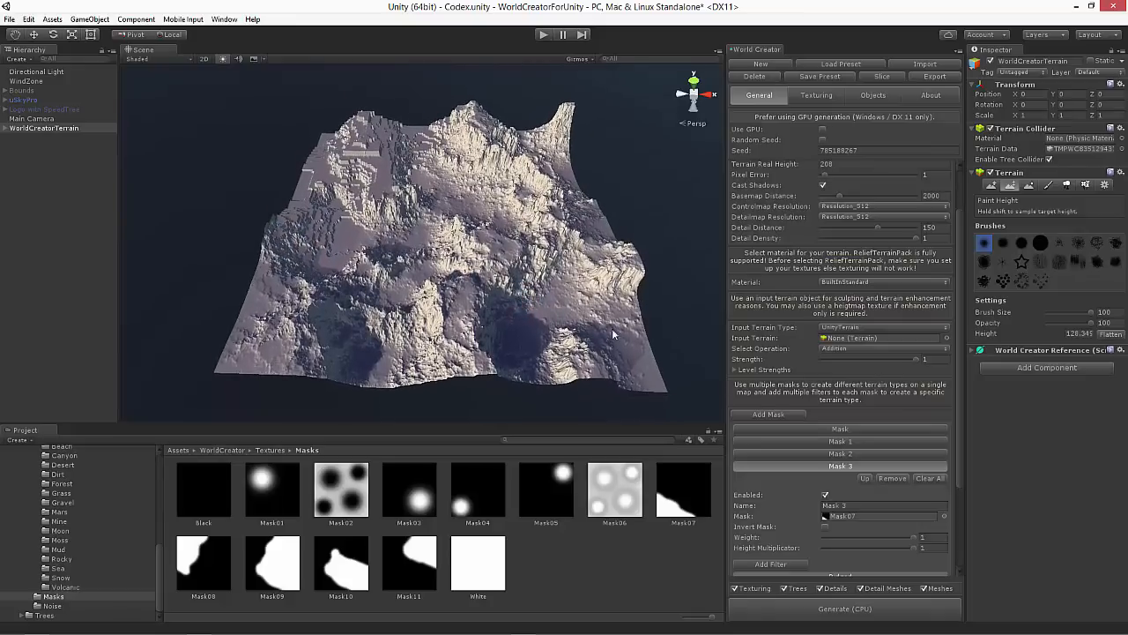
{"action": "left_click", "coordinate": [839, 441]}
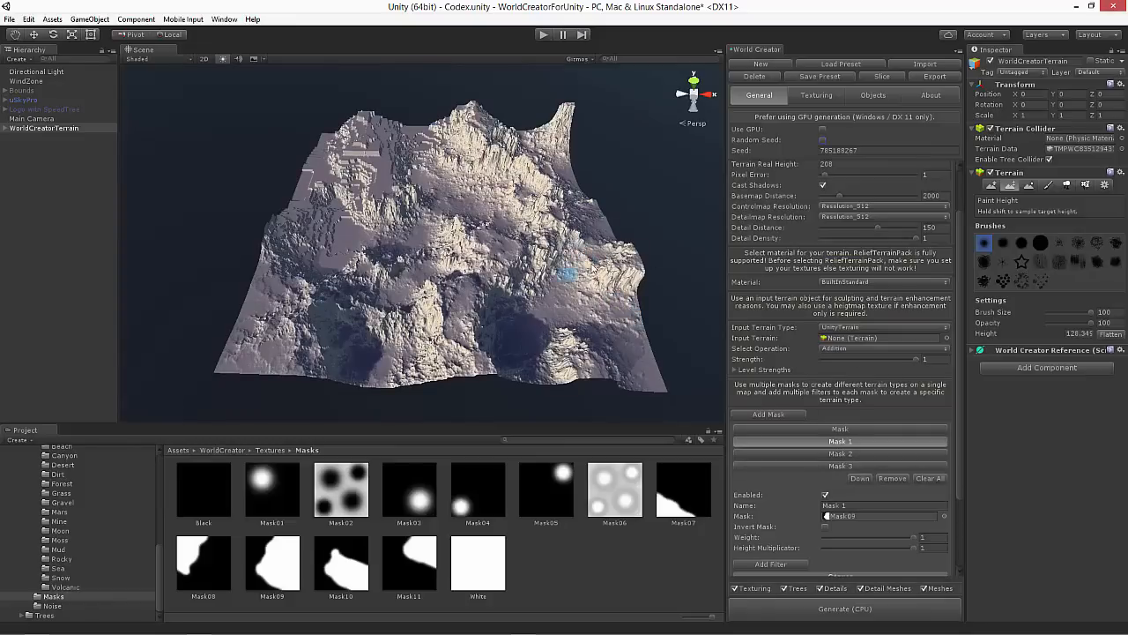
{"action": "left_click", "coordinate": [913, 549]}
{"action": "left_click_drag", "start_coordinate": [911, 552], "coordinate": [908, 553]}
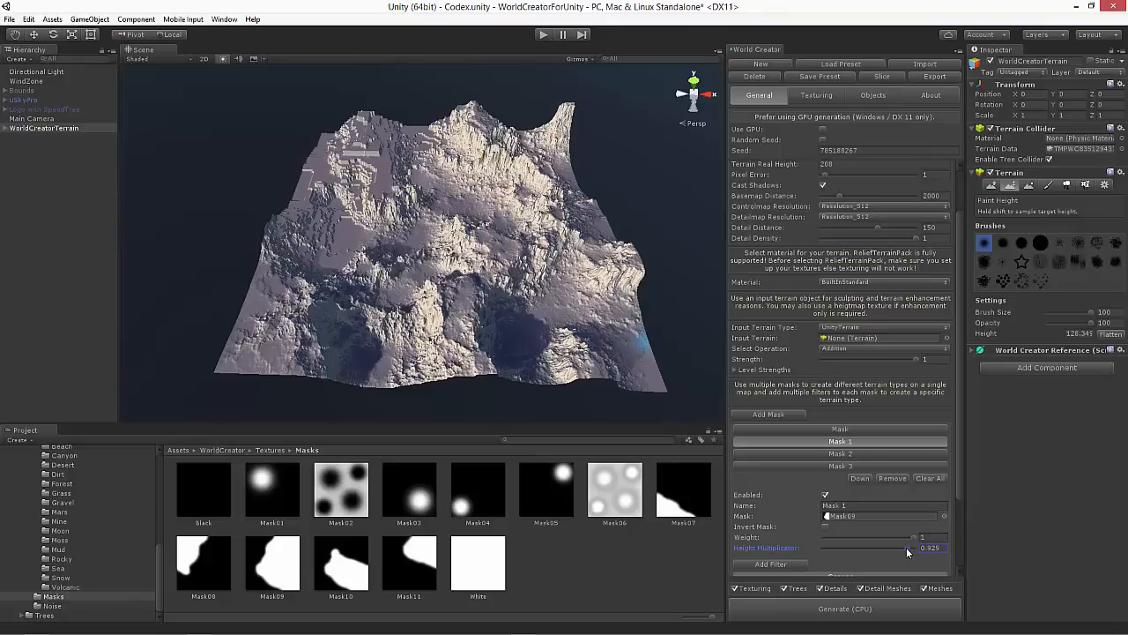
{"action": "left_click", "coordinate": [899, 610]}
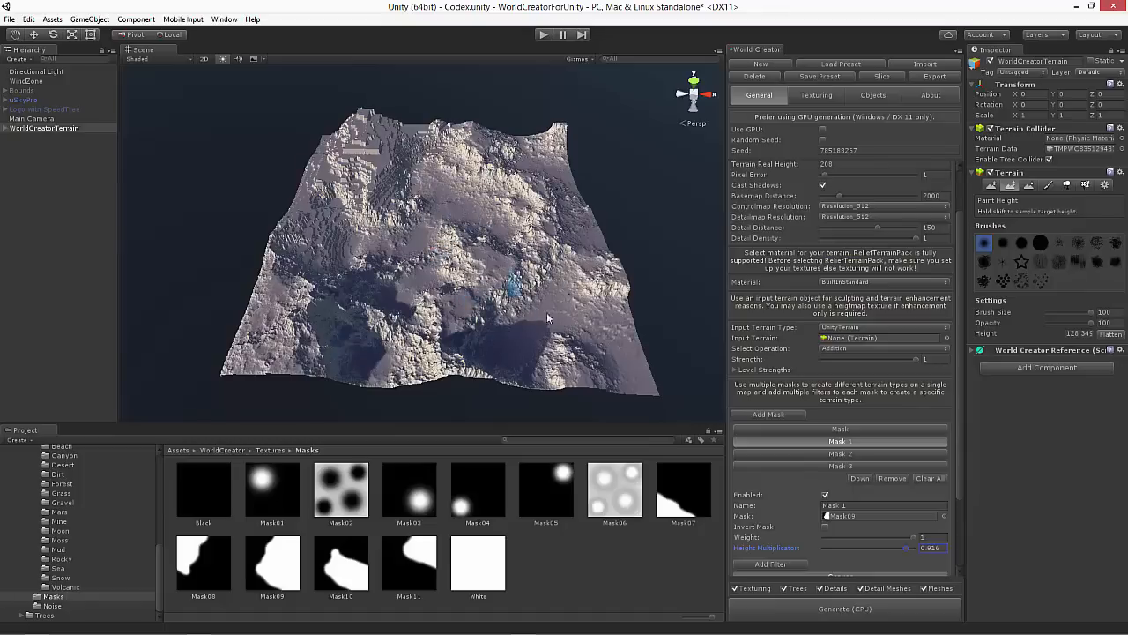
- Clear all added masks from WorldCreatorTerrain and regenerate it with only the base mask's Basic filter
{"action": "scroll", "coordinate": [850, 447], "scroll_direction": "down", "scroll_amount": 3}
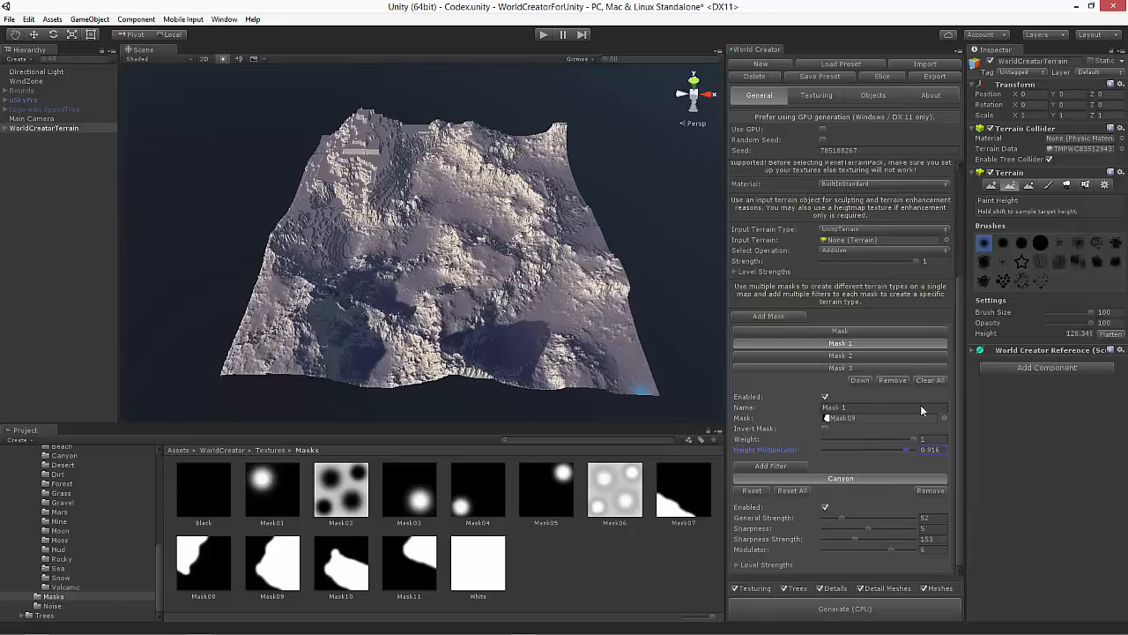
{"action": "left_click", "coordinate": [920, 380]}
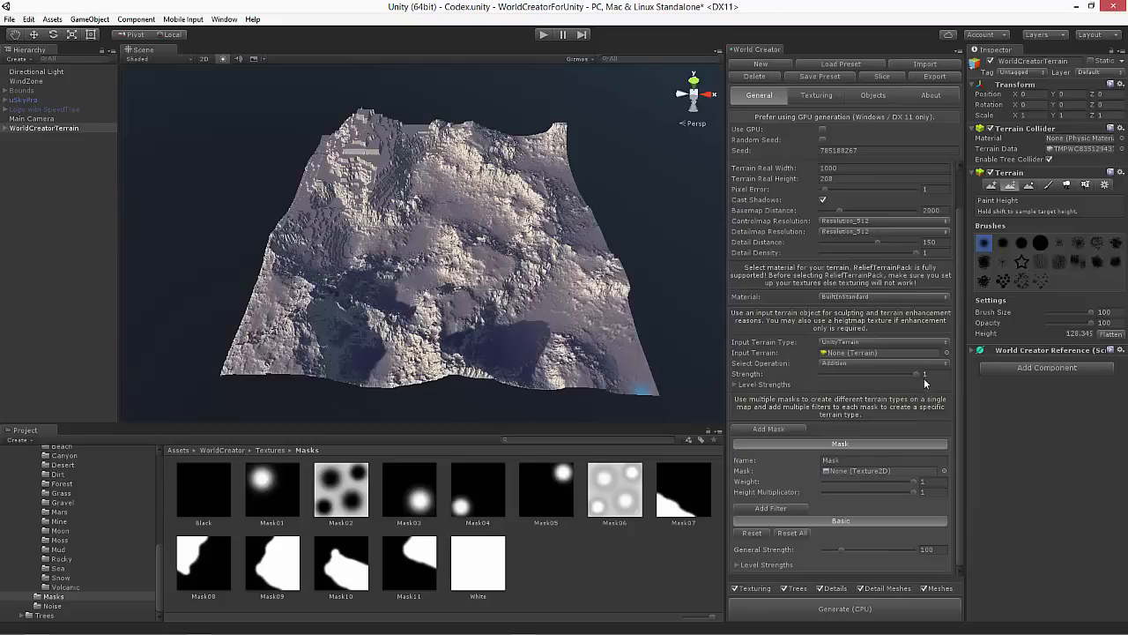
{"action": "left_click", "coordinate": [867, 608]}
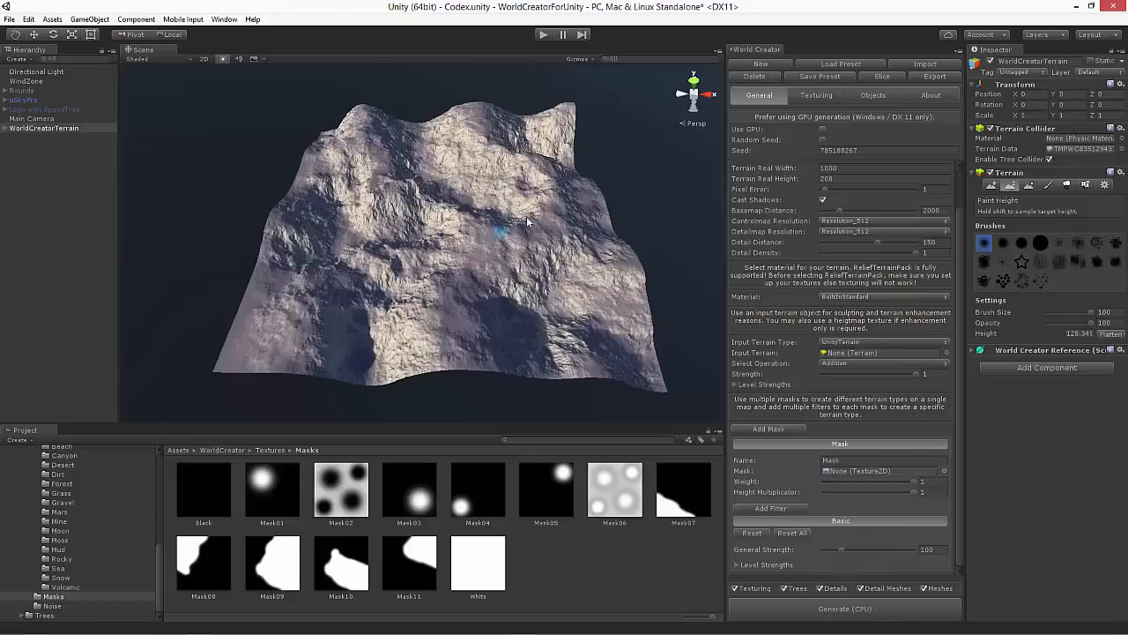
- Add the Ground_GrassThickGreen diffuse texture from the Ground/Grass folder as WorldCreatorTerrain's first ground texture
{"action": "left_click", "coordinate": [814, 97]}
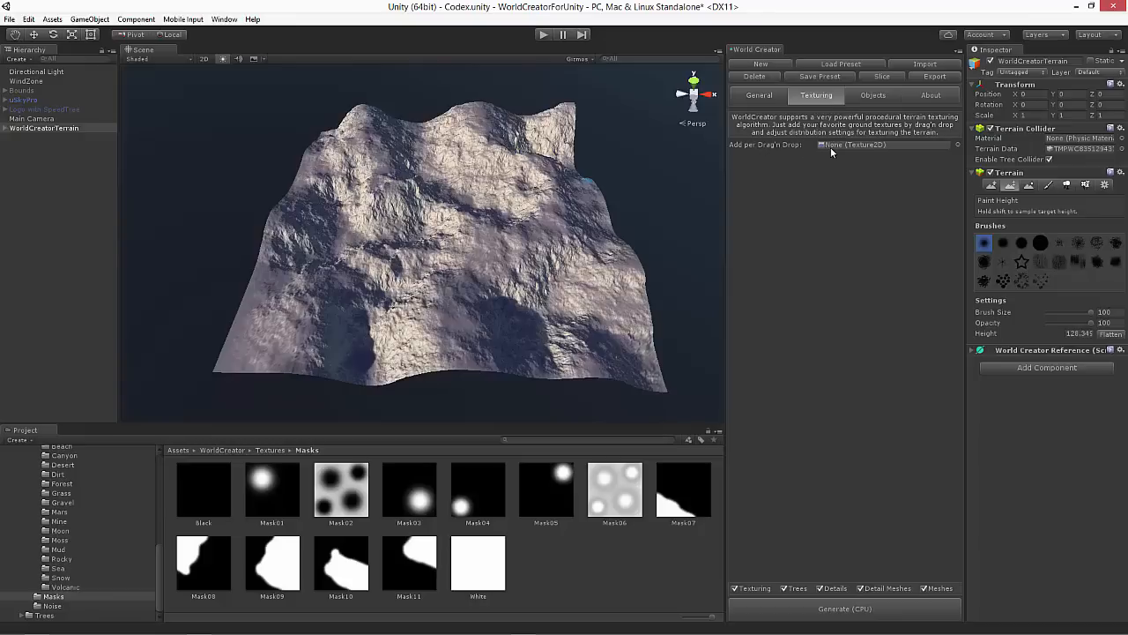
{"action": "scroll", "coordinate": [76, 572], "scroll_direction": "up", "scroll_amount": 2}
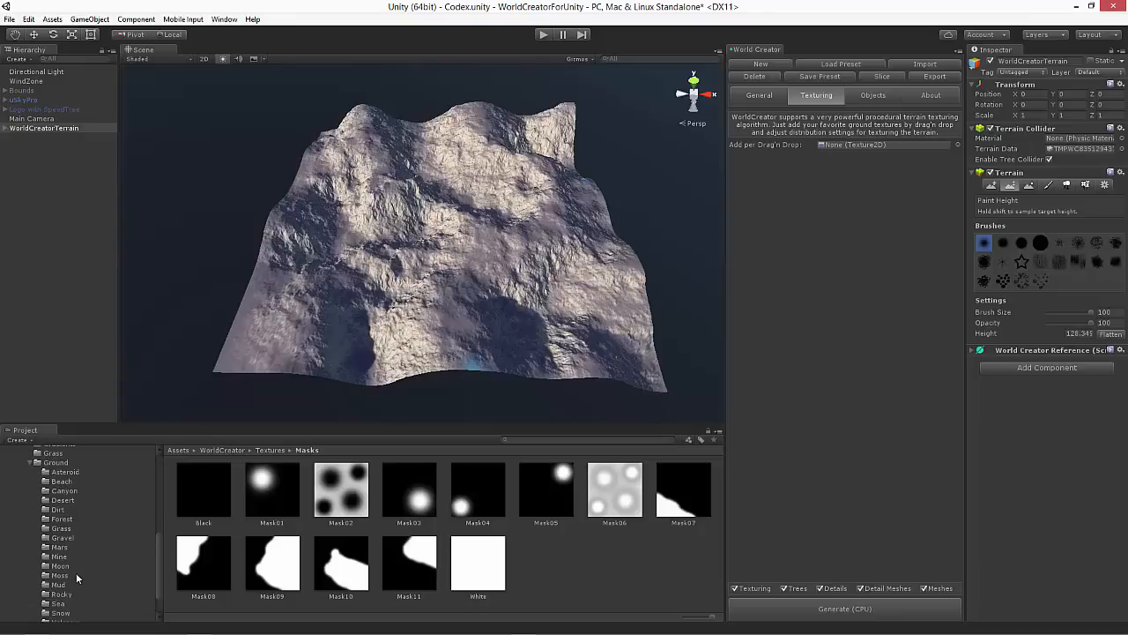
{"action": "left_click", "coordinate": [61, 528]}
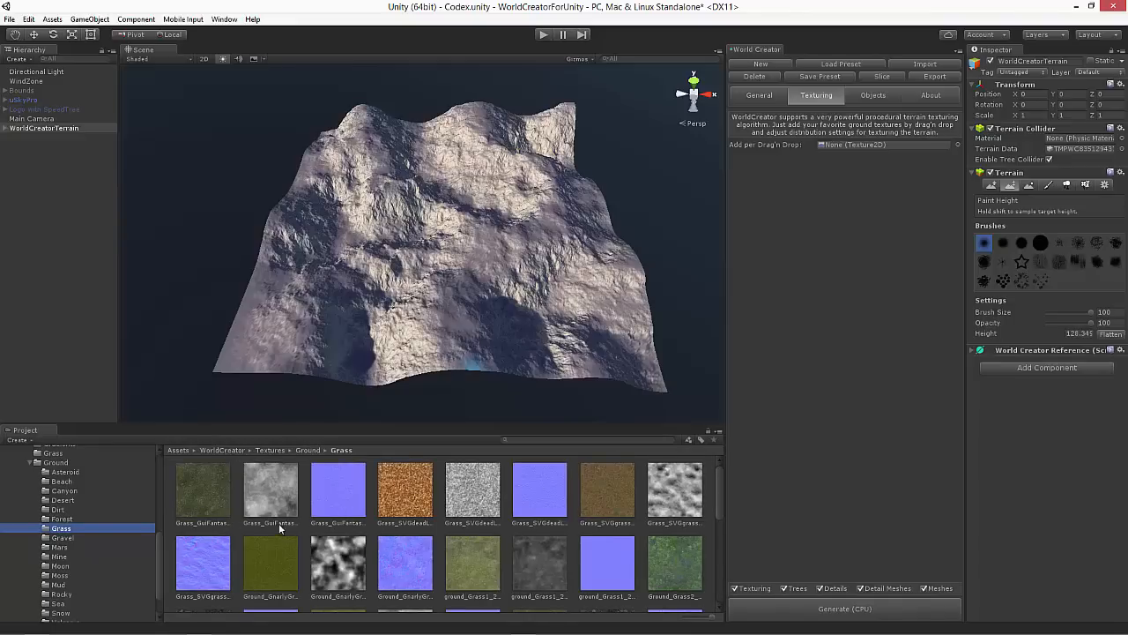
{"action": "scroll", "coordinate": [399, 544], "scroll_direction": "down", "scroll_amount": 4}
{"action": "scroll", "coordinate": [437, 547], "scroll_direction": "up", "scroll_amount": 1}
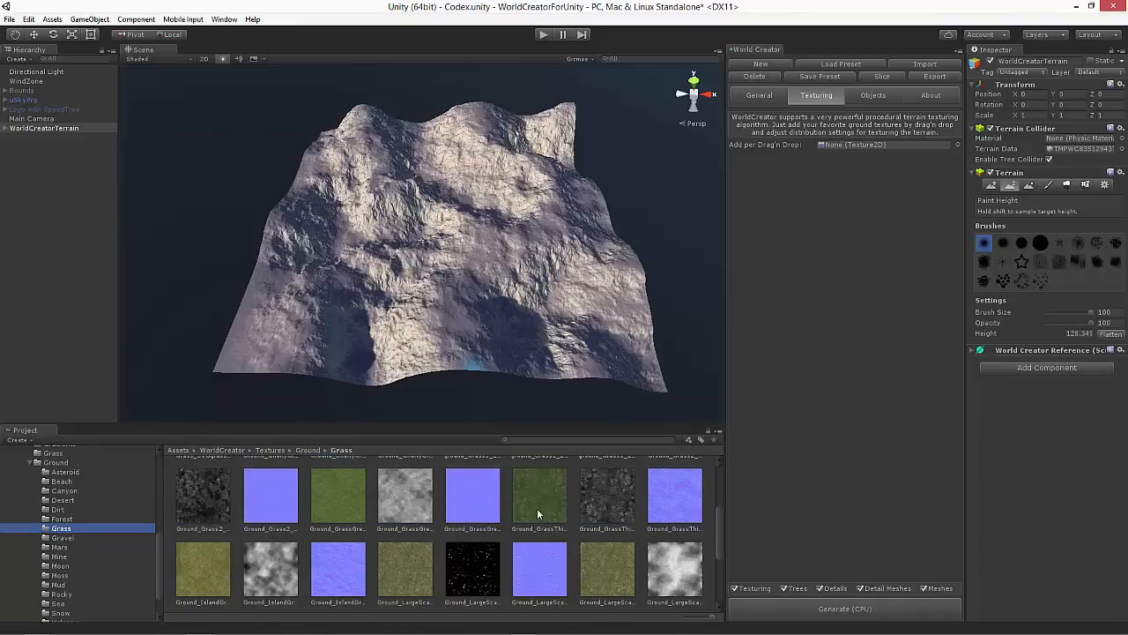
{"action": "left_click_drag", "start_coordinate": [537, 509], "coordinate": [899, 148]}
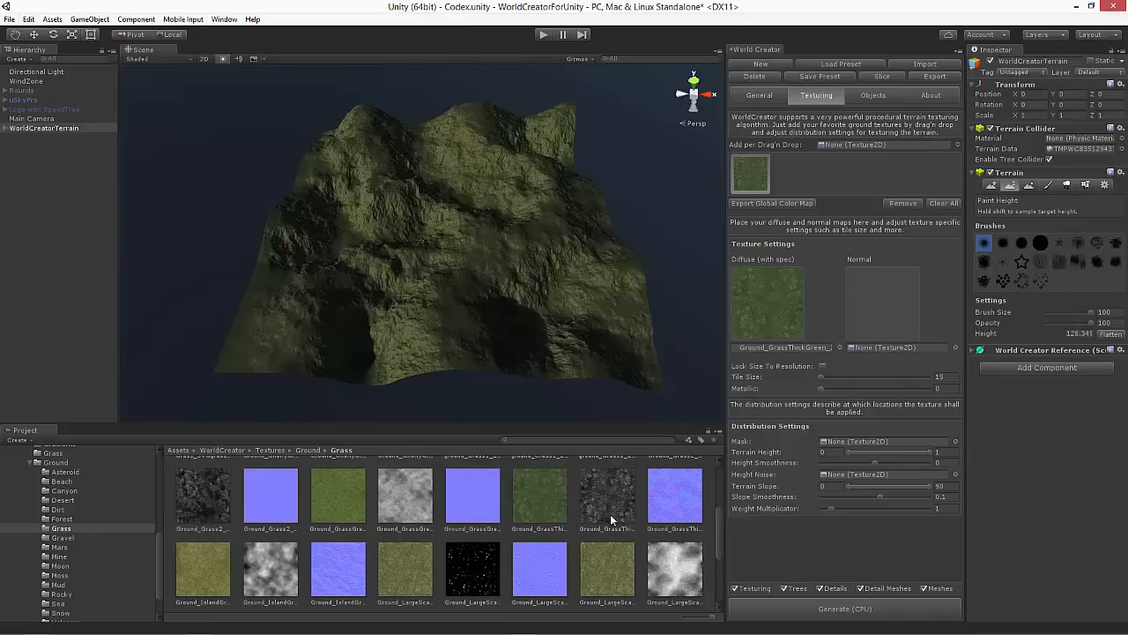
- Assign the grass texture's matching normal map, and add rock_guiWallSmooth09 from the Rocky folder with its normal map as the second ground texture
{"action": "left_click_drag", "start_coordinate": [683, 498], "coordinate": [877, 344]}
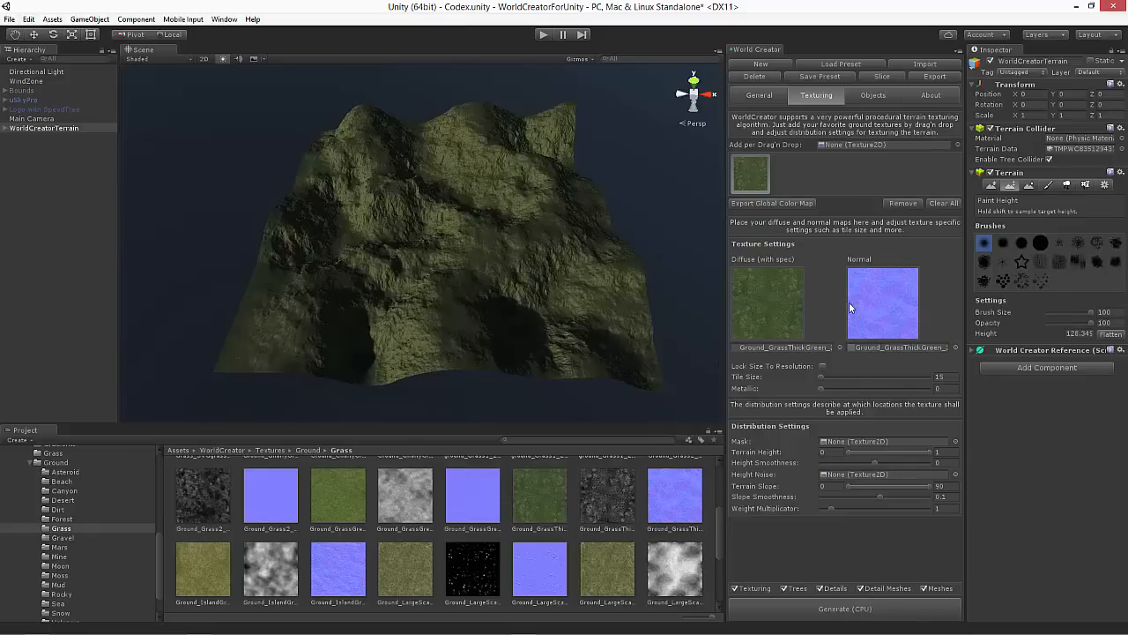
{"action": "scroll", "coordinate": [373, 551], "scroll_direction": "down", "scroll_amount": 4}
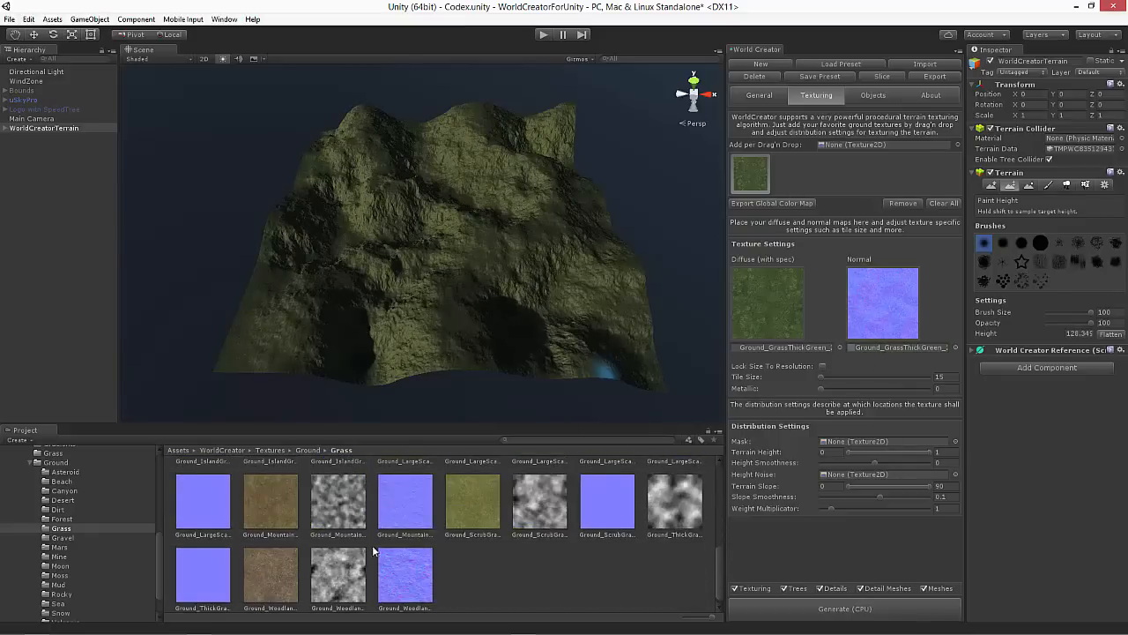
{"action": "left_click", "coordinate": [63, 596]}
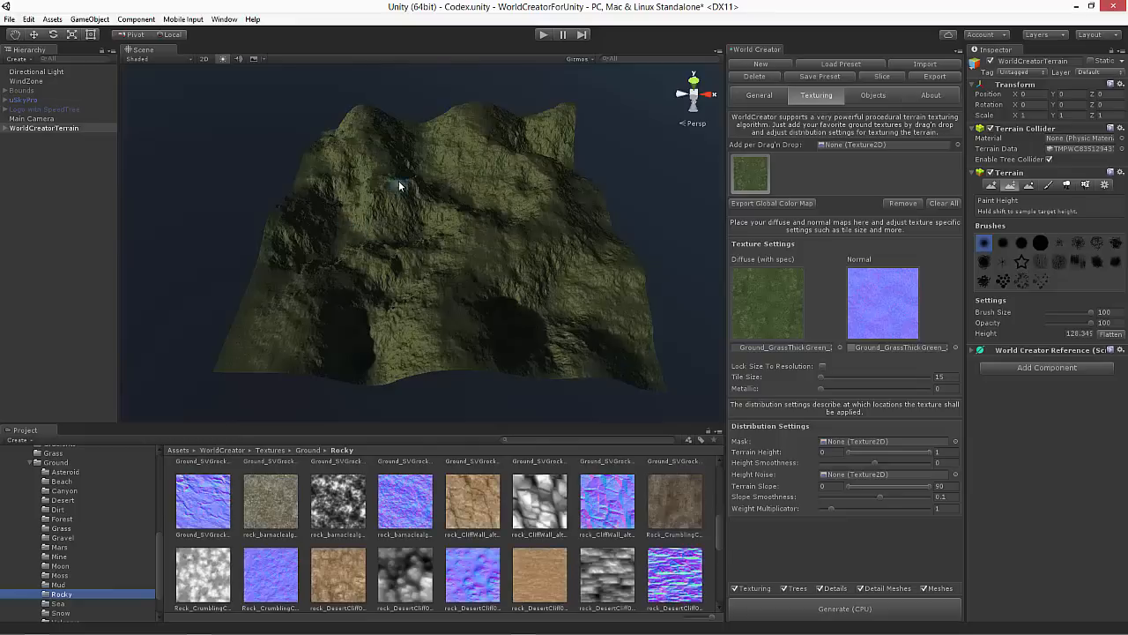
{"action": "scroll", "coordinate": [577, 548], "scroll_direction": "down", "scroll_amount": 6}
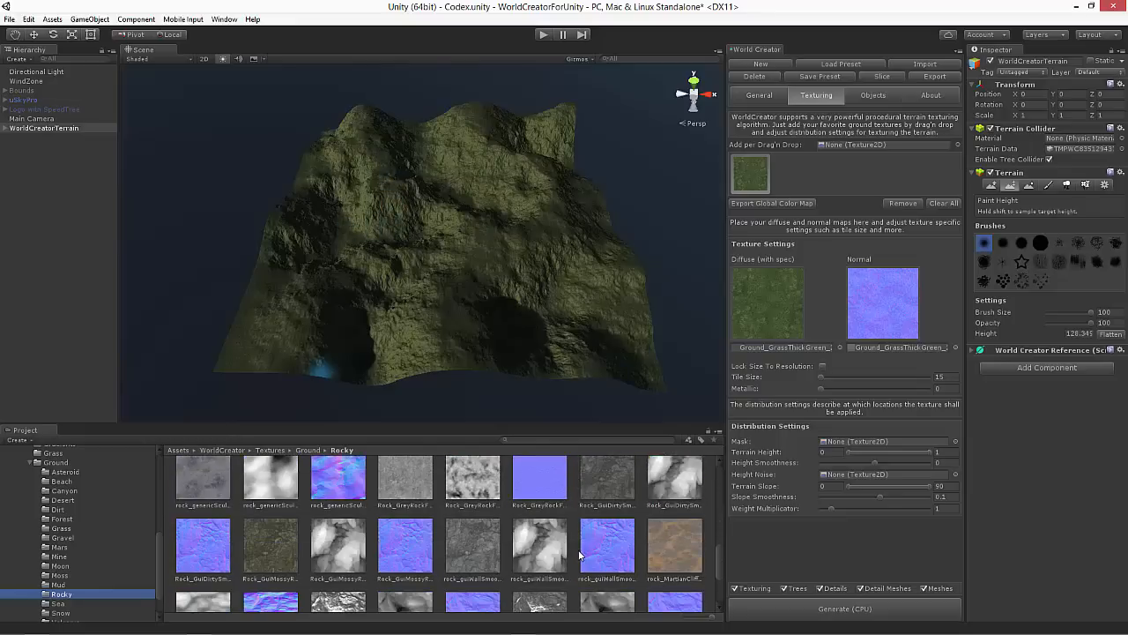
{"action": "left_click_drag", "start_coordinate": [476, 523], "coordinate": [872, 147]}
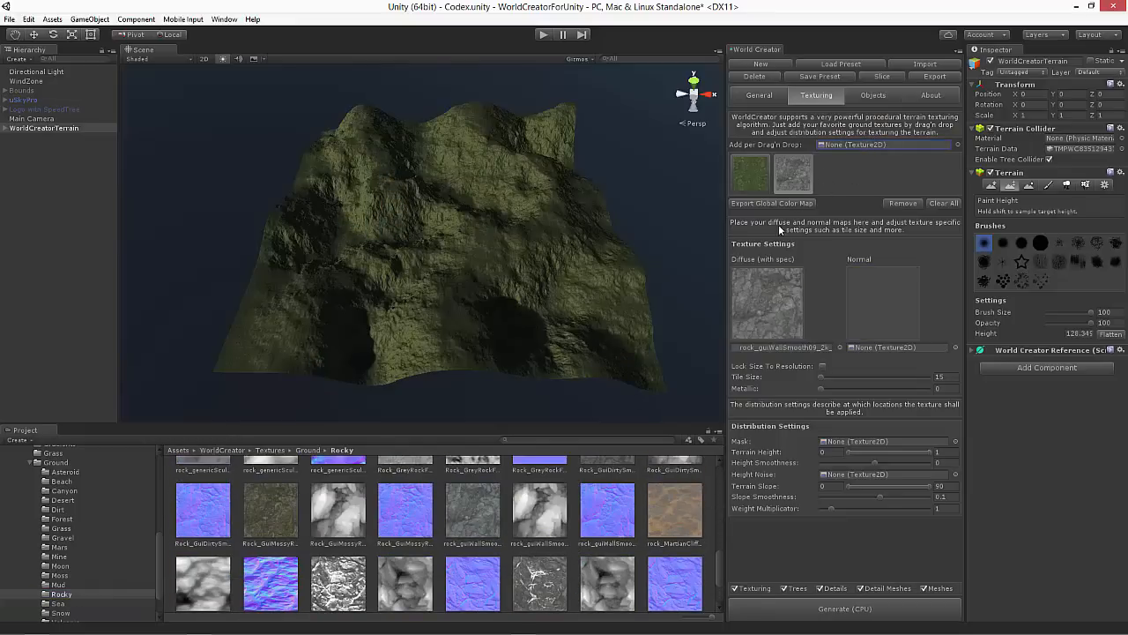
{"action": "left_click_drag", "start_coordinate": [884, 347], "coordinate": [887, 353]}
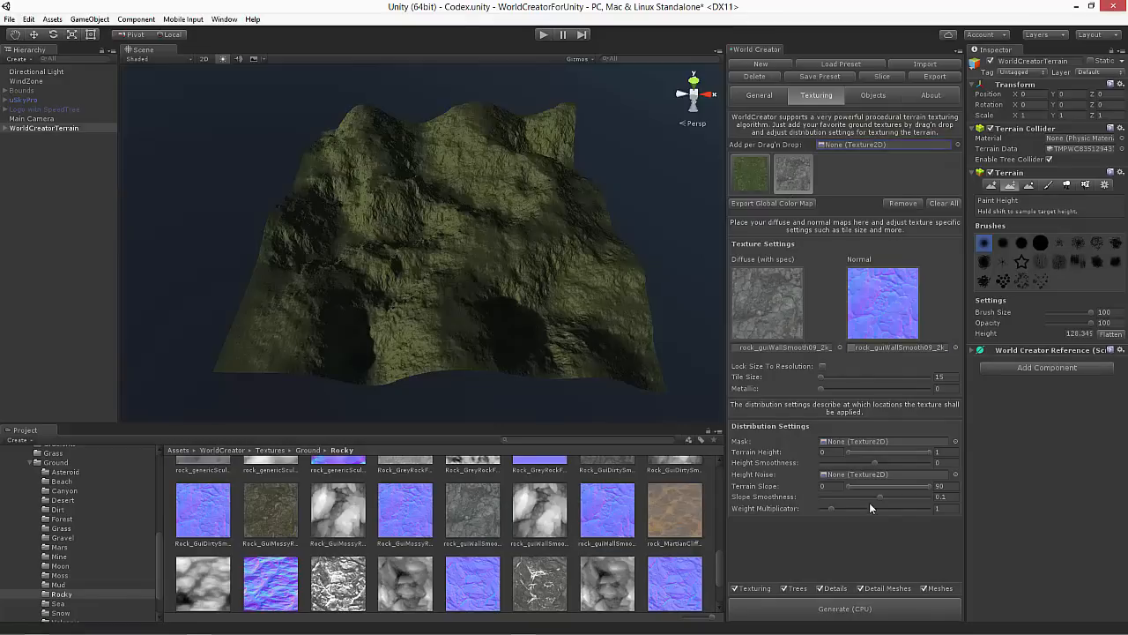
- Set the rock texture's minimum terrain slope to 46.343 and weight multiplicator to 7.6086, and regenerate the terrain
{"action": "left_click_drag", "start_coordinate": [847, 483], "coordinate": [904, 509]}
{"action": "left_click", "coordinate": [829, 609]}
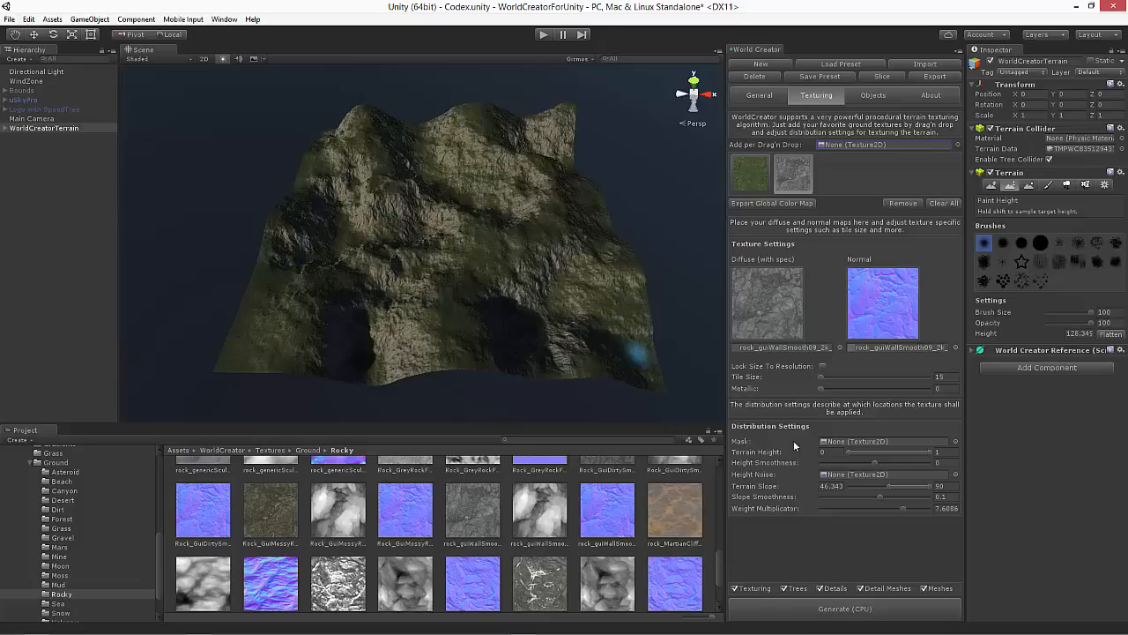
{"action": "left_click", "coordinate": [769, 97]}
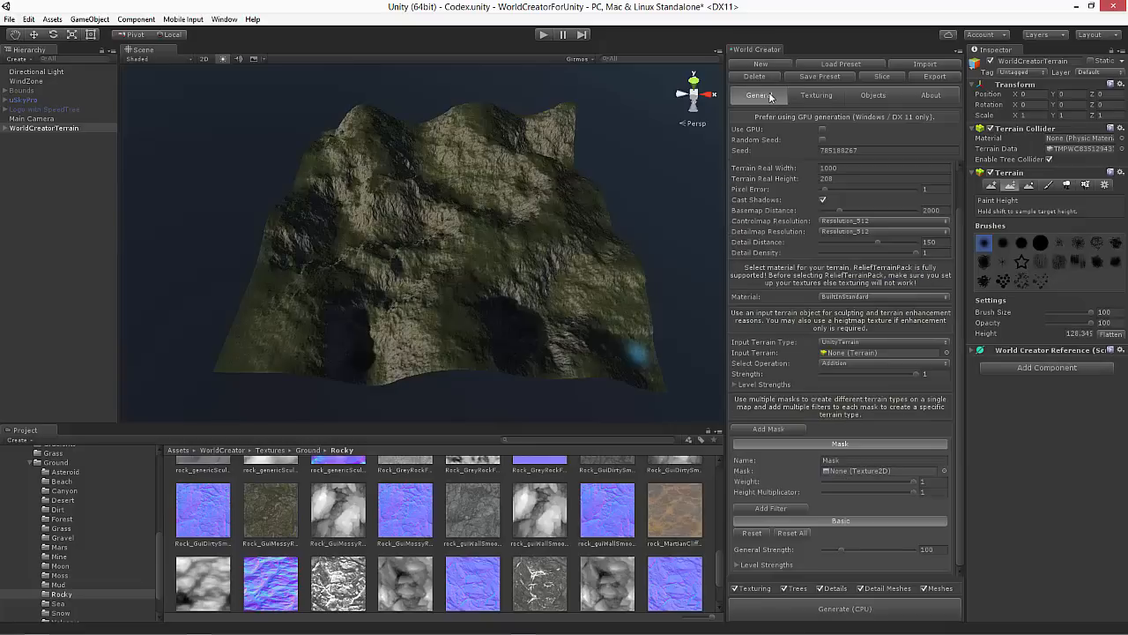
{"action": "left_click", "coordinate": [820, 97]}
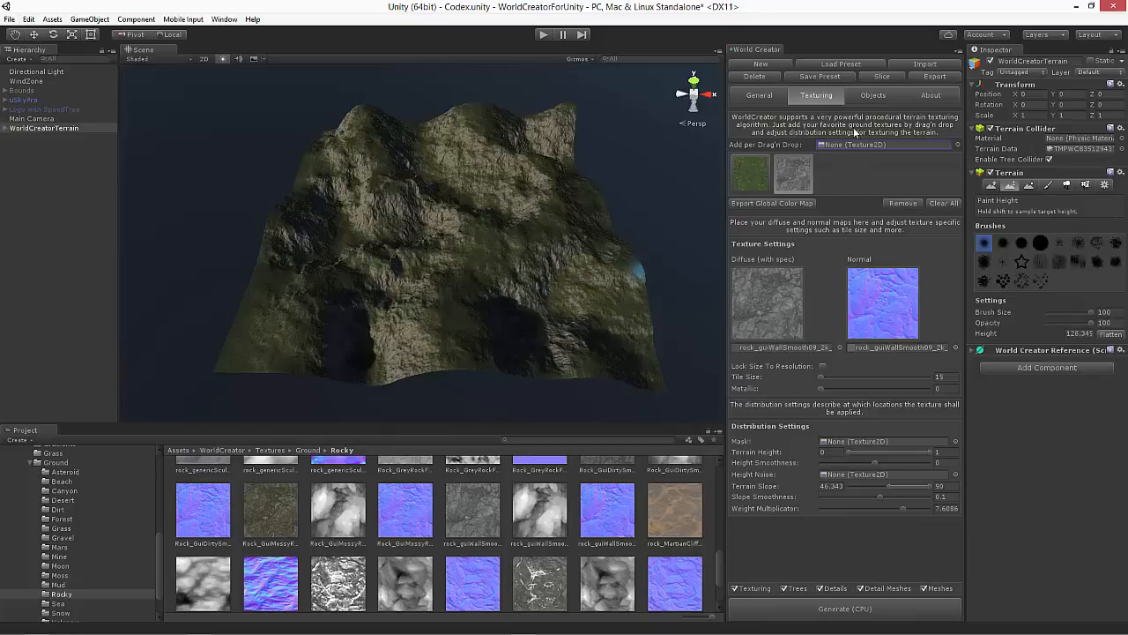
- Show the terrain's tree placement settings and expand the Vegetation/Trees/SpeedTree folder in the project
{"action": "left_click", "coordinate": [872, 97]}
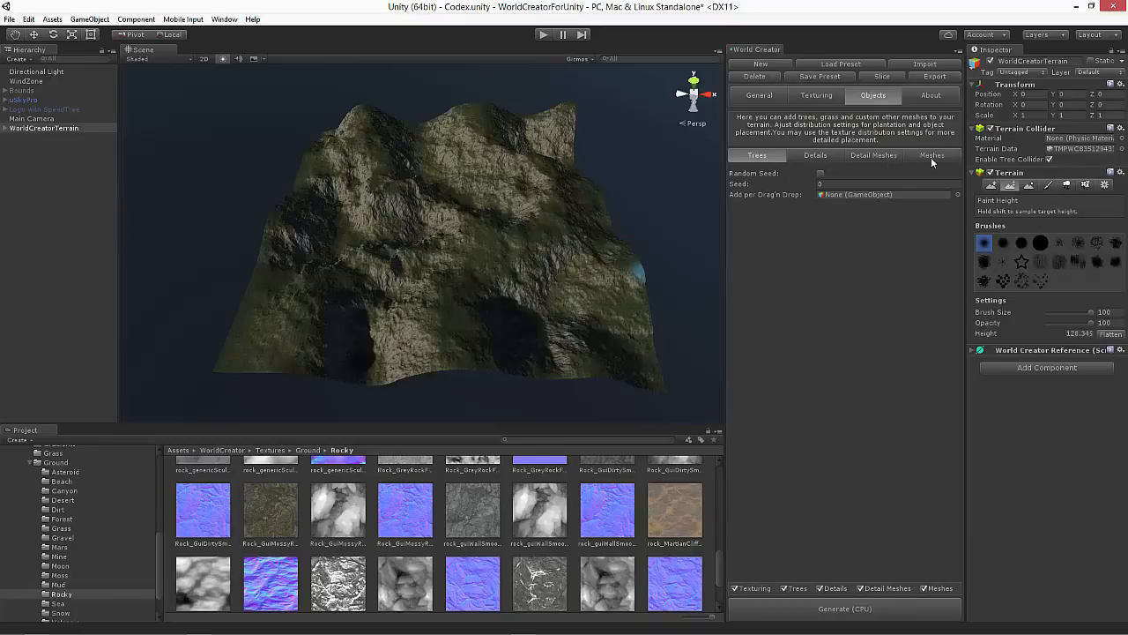
{"action": "left_click", "coordinate": [31, 462]}
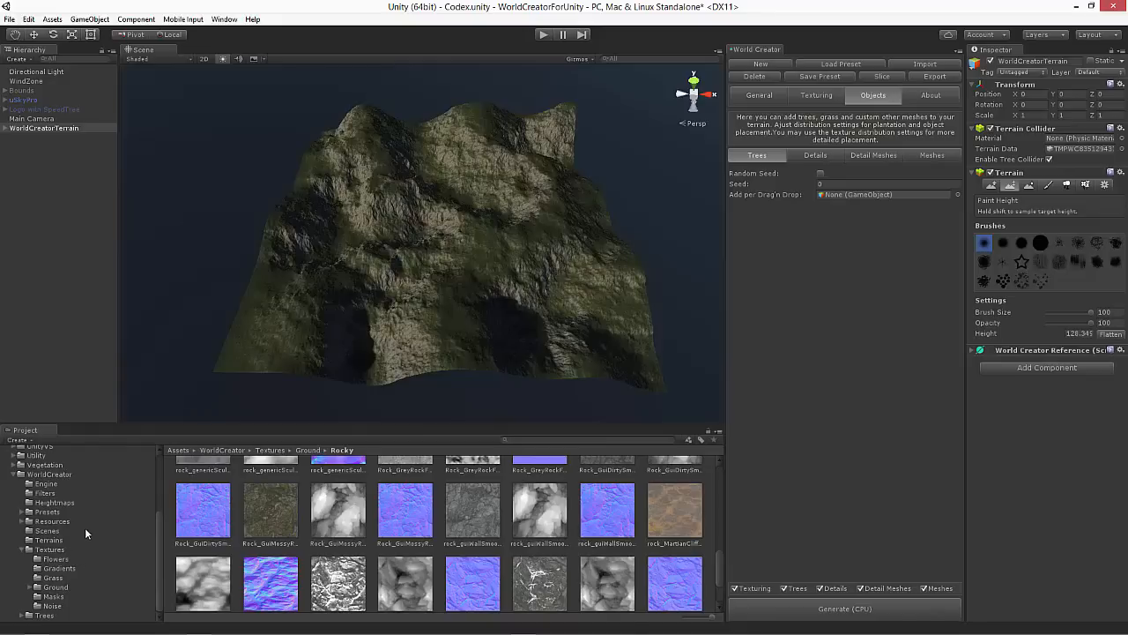
{"action": "left_click", "coordinate": [23, 475]}
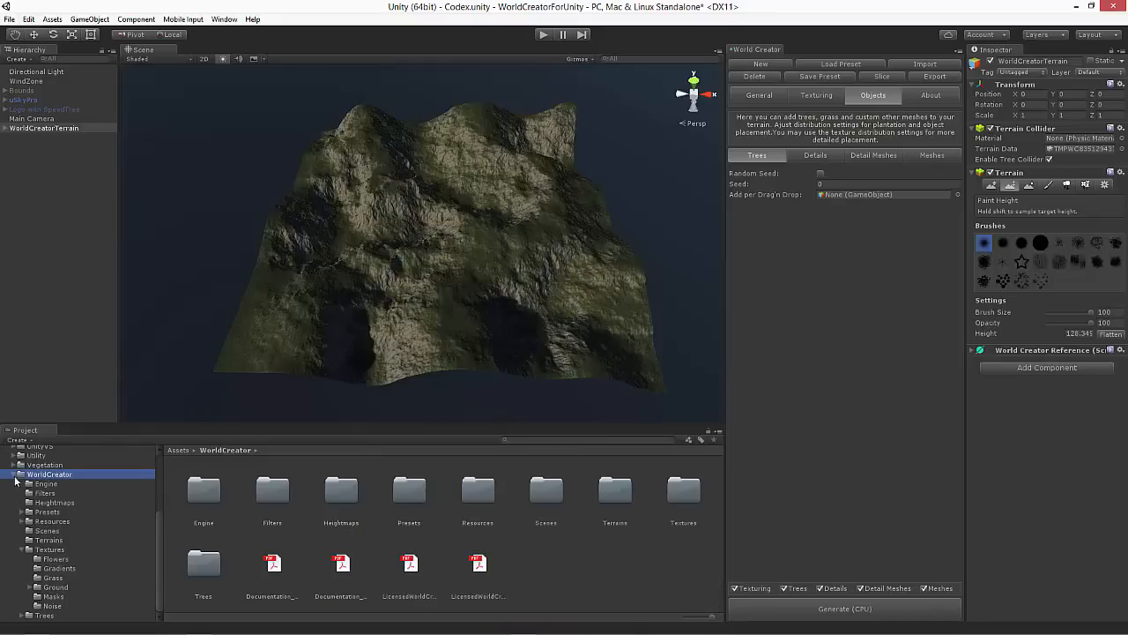
{"action": "left_click", "coordinate": [16, 474]}
{"action": "left_click", "coordinate": [15, 571]}
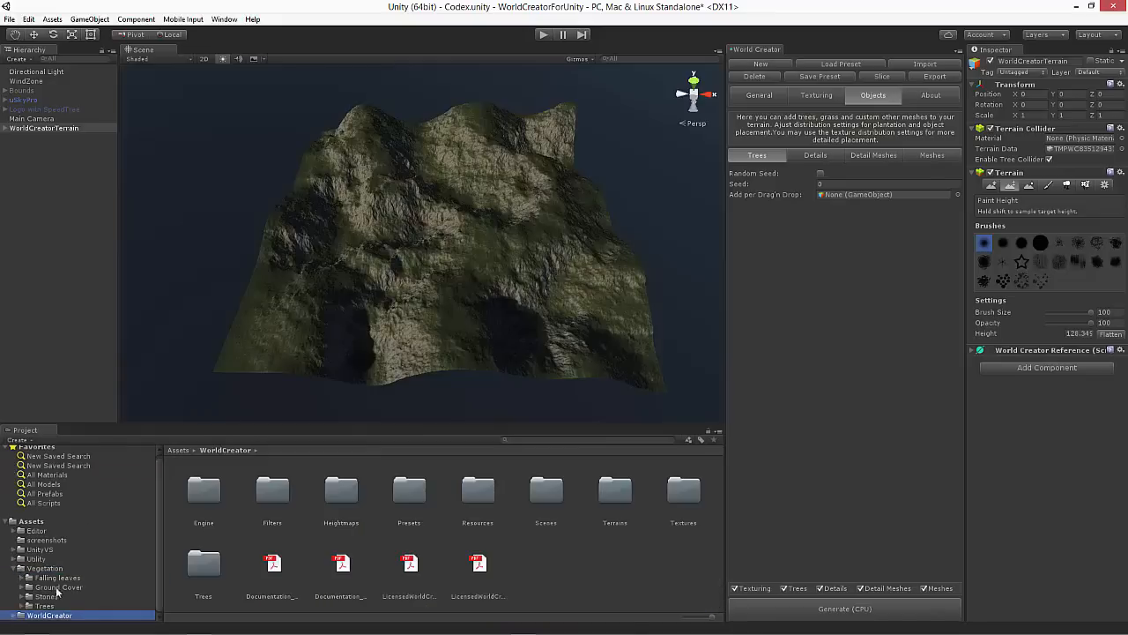
{"action": "left_click", "coordinate": [22, 607]}
{"action": "scroll", "coordinate": [75, 593], "scroll_direction": "down", "scroll_amount": 2}
{"action": "left_click", "coordinate": [31, 598]}
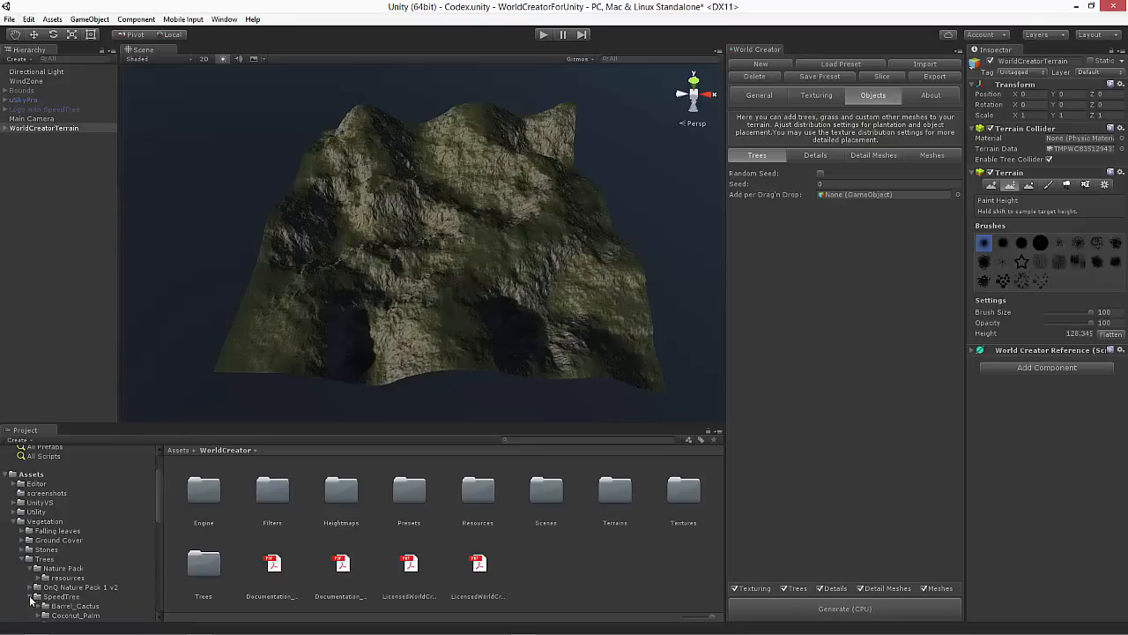
- Add White_Oak_Desktop from the Desktop_Tree_Package/White_Oak folder as the terrain's first tree
{"action": "scroll", "coordinate": [83, 583], "scroll_direction": "down", "scroll_amount": 4}
{"action": "scroll", "coordinate": [86, 578], "scroll_direction": "down", "scroll_amount": 3}
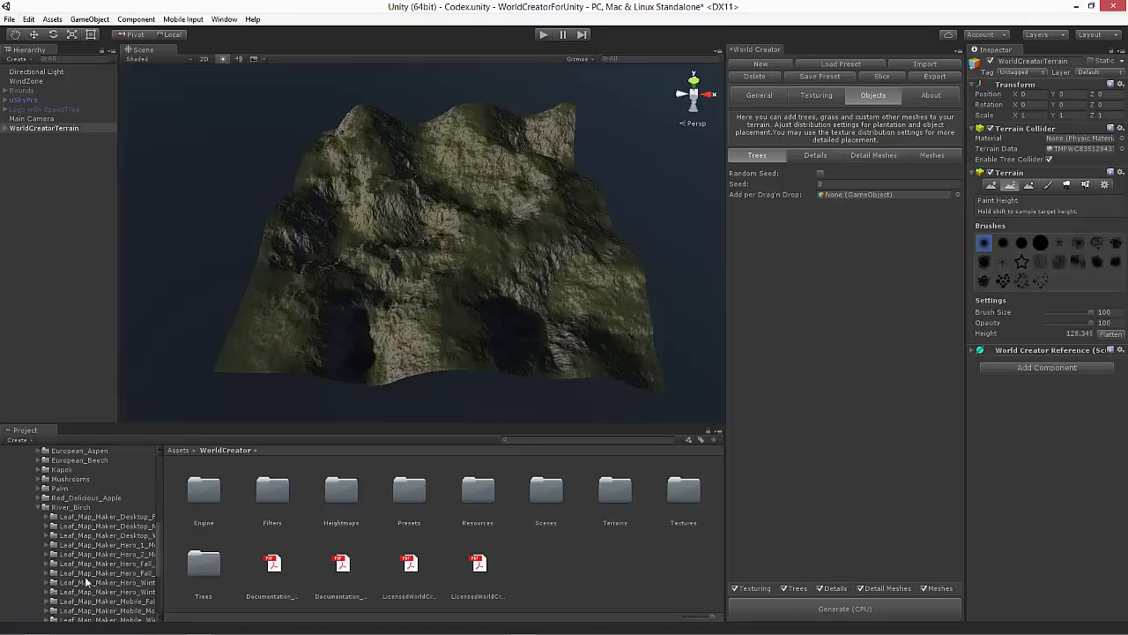
{"action": "left_click", "coordinate": [38, 508]}
{"action": "left_click", "coordinate": [63, 513]}
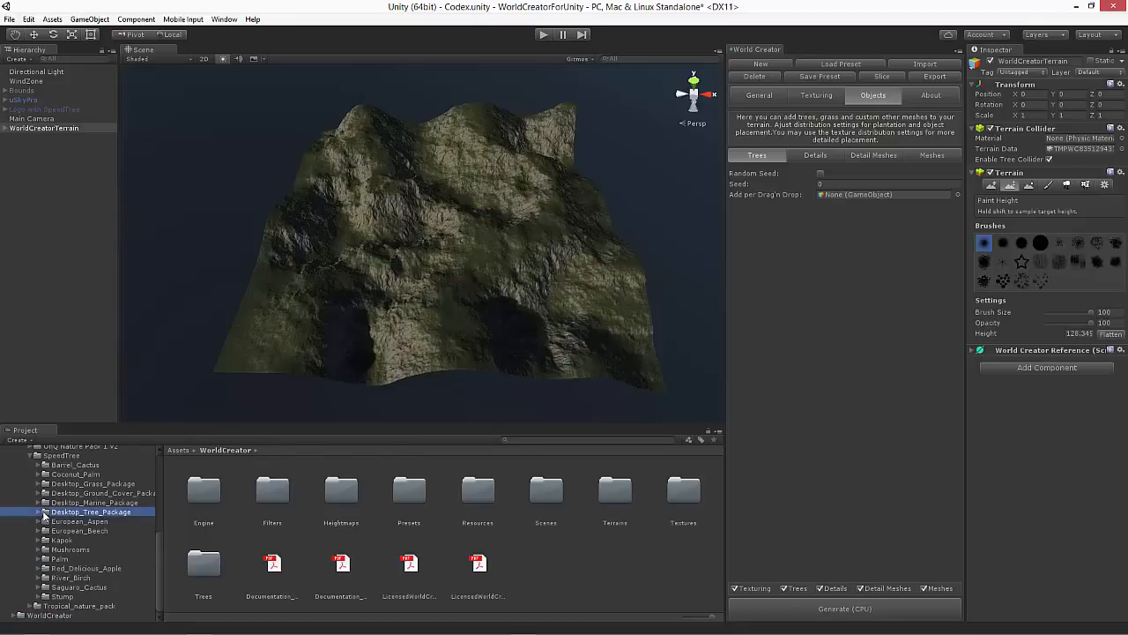
{"action": "left_click", "coordinate": [38, 513]}
{"action": "scroll", "coordinate": [93, 564], "scroll_direction": "down", "scroll_amount": 3}
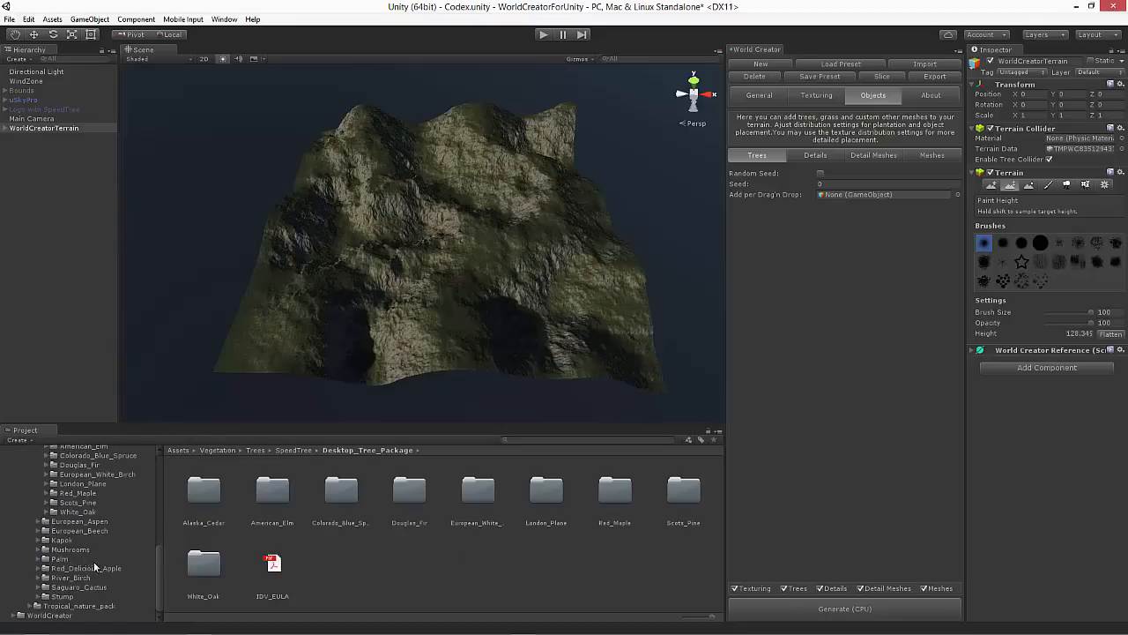
{"action": "left_click", "coordinate": [72, 513]}
{"action": "scroll", "coordinate": [407, 551], "scroll_direction": "down", "scroll_amount": 3}
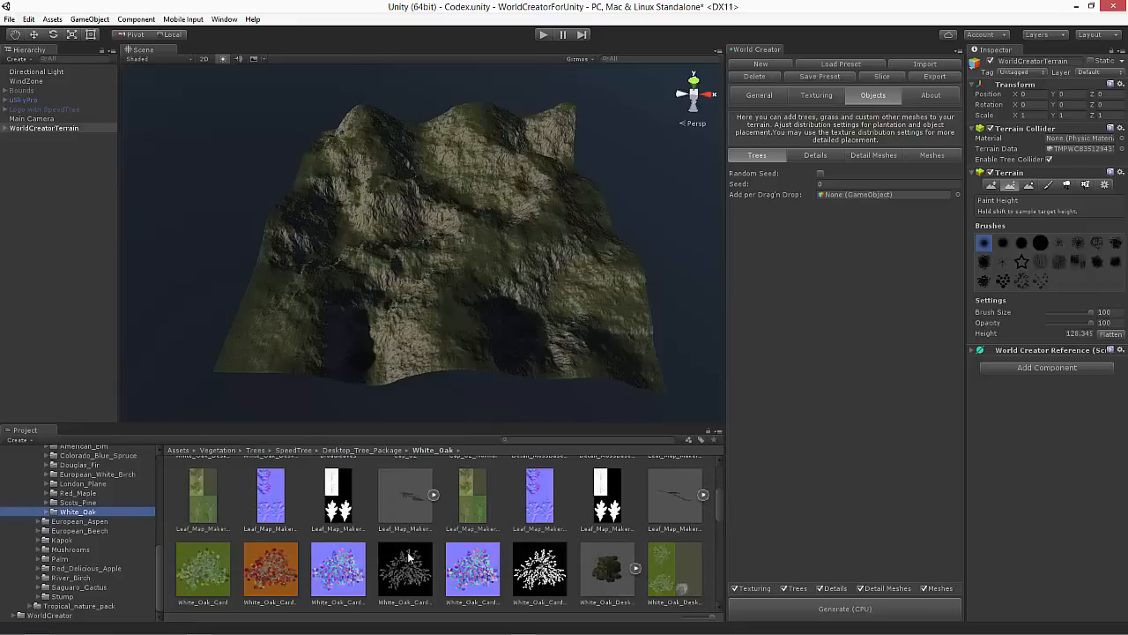
{"action": "scroll", "coordinate": [408, 551], "scroll_direction": "down", "scroll_amount": 1}
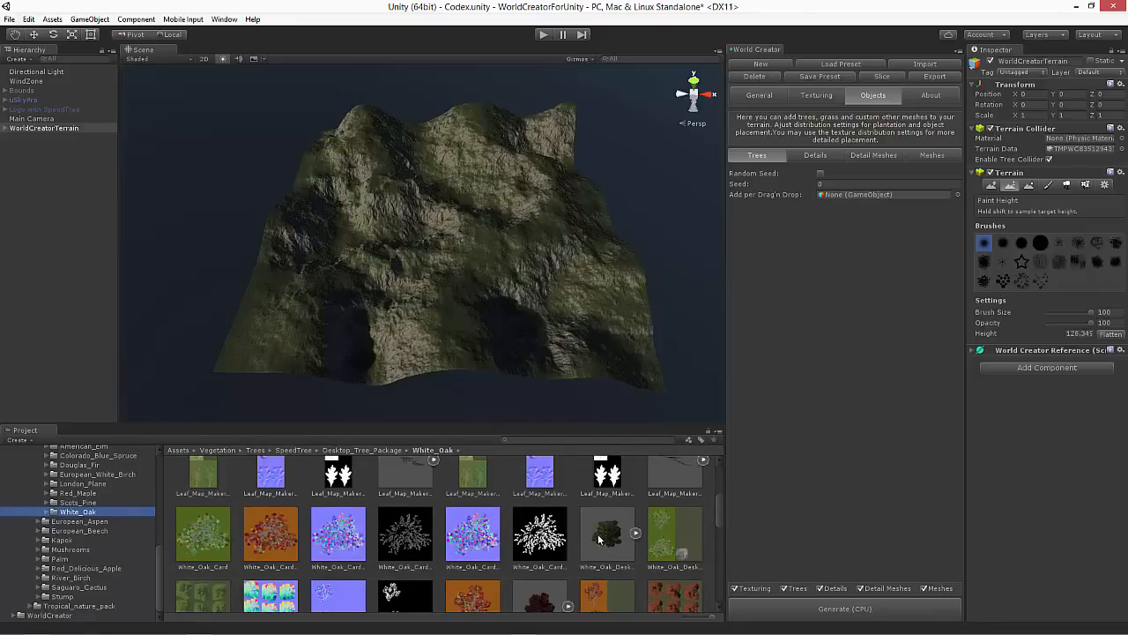
{"action": "left_click_drag", "start_coordinate": [600, 538], "coordinate": [853, 203]}
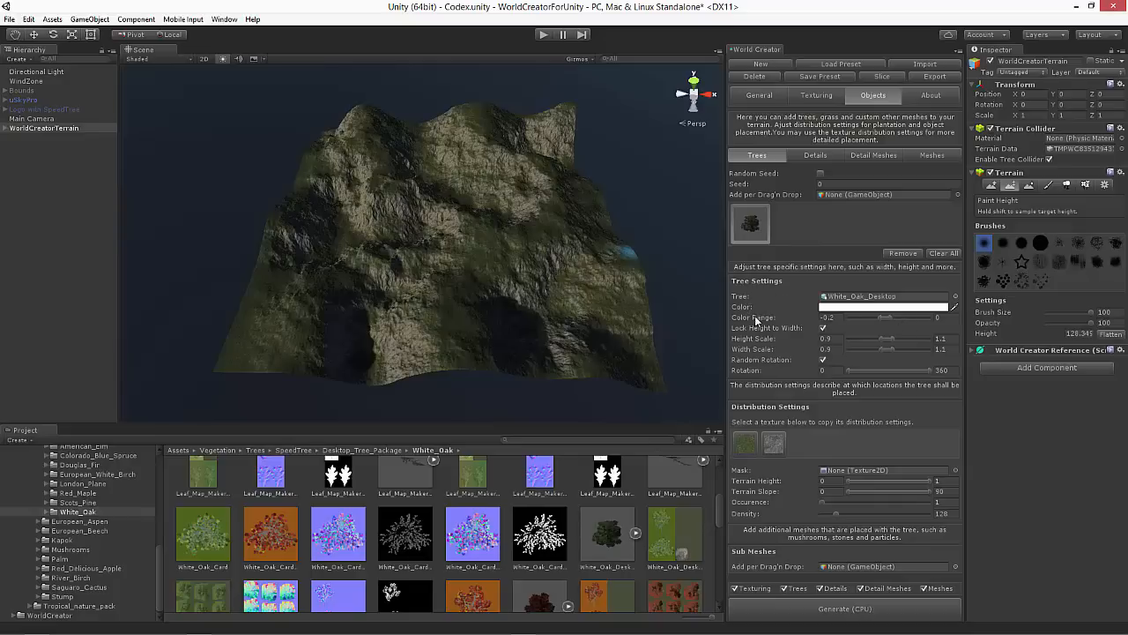
- Try White_Oak_Desktop_Fall as the tree entry's model and switch it back to White_Oak_Desktop
{"action": "scroll", "coordinate": [564, 566], "scroll_direction": "down", "scroll_amount": 1}
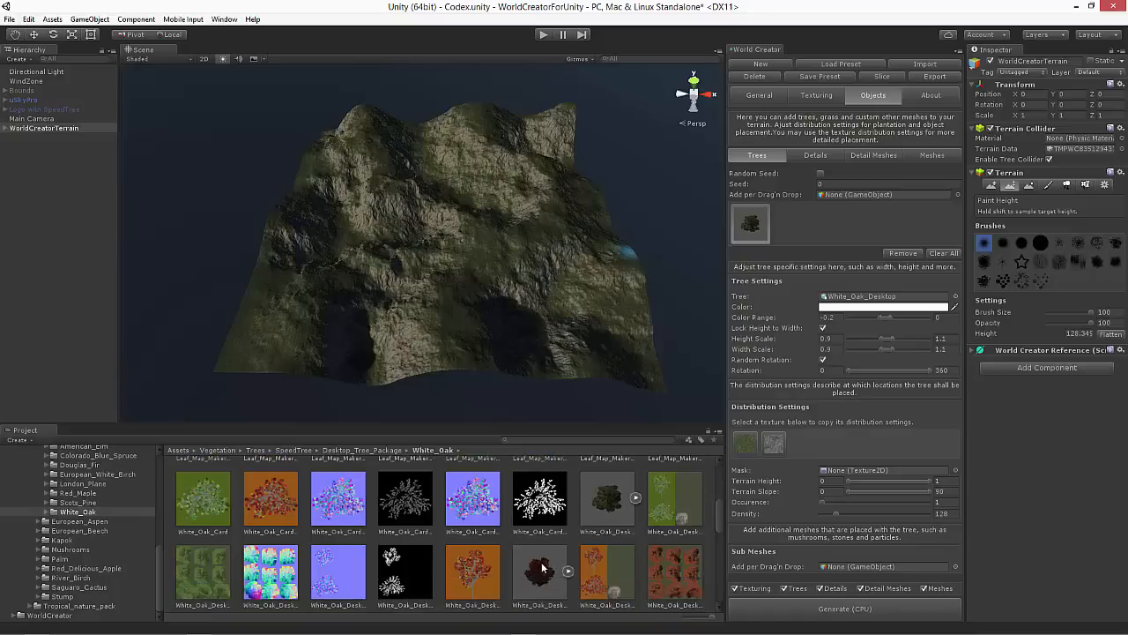
{"action": "left_click_drag", "start_coordinate": [543, 569], "coordinate": [859, 298]}
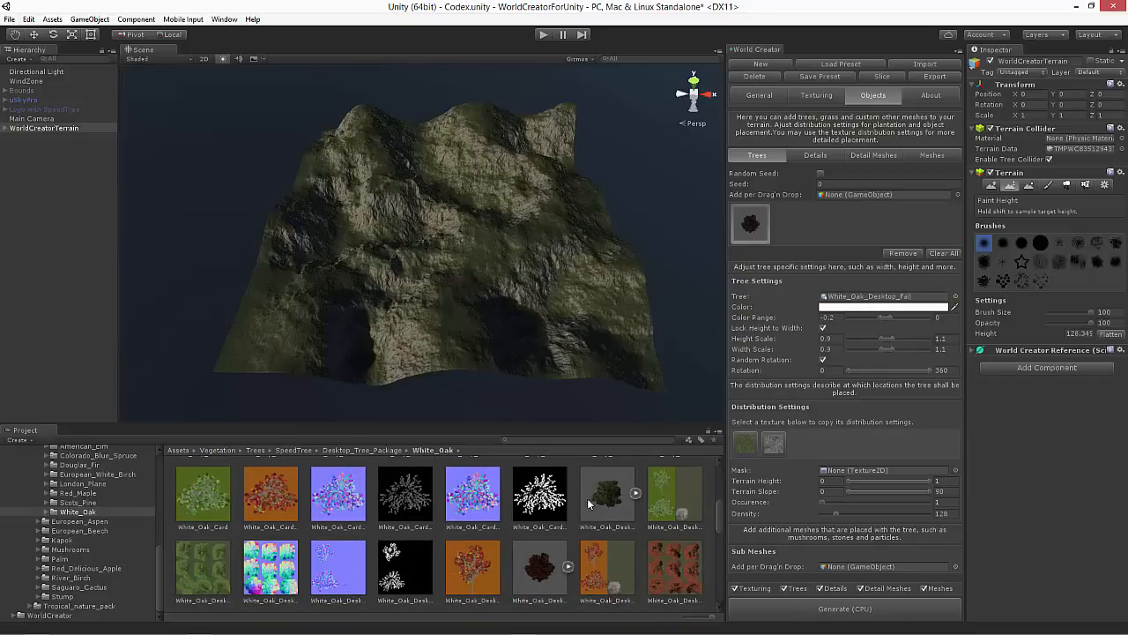
{"action": "left_click_drag", "start_coordinate": [588, 498], "coordinate": [842, 293]}
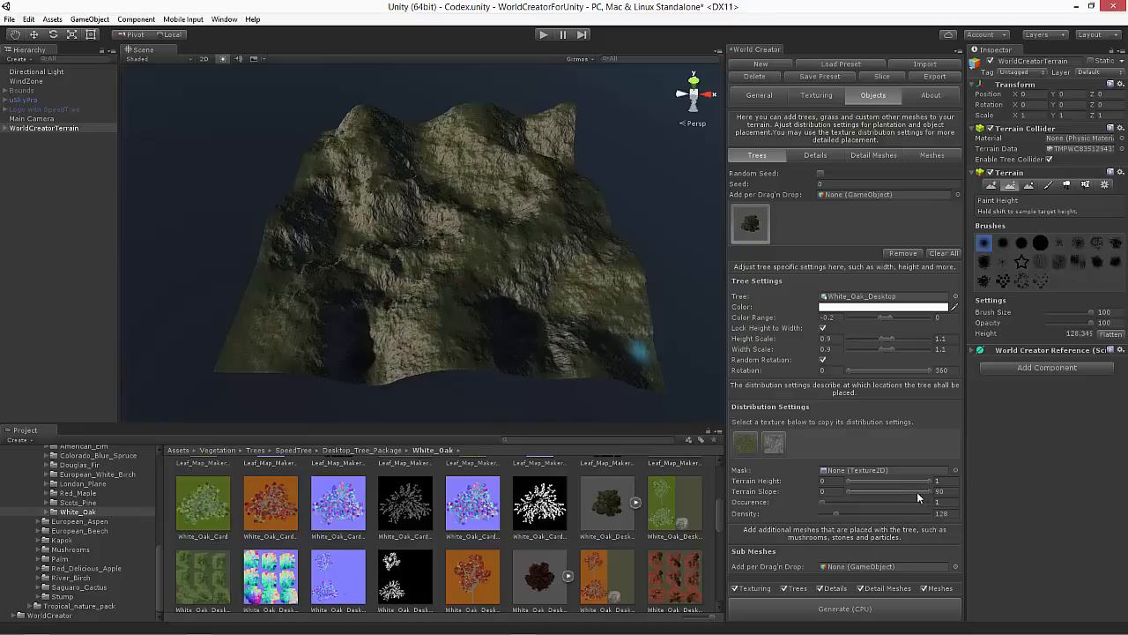
- Limit the white oak to a maximum terrain slope of 10.746 and a maximum terrain height of 0.2835, and regenerate the terrain
{"action": "left_click_drag", "start_coordinate": [927, 491], "coordinate": [862, 495]}
{"action": "left_click_drag", "start_coordinate": [930, 481], "coordinate": [872, 481]}
{"action": "left_click", "coordinate": [855, 608]}
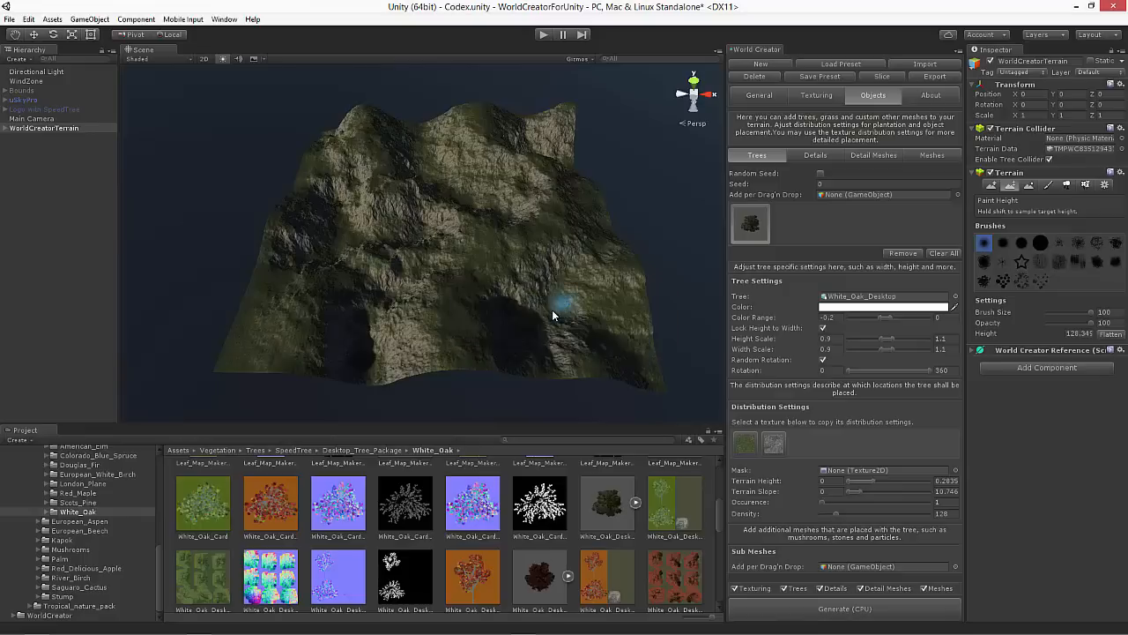
- Raise the white oak's maximum terrain height to 0.4850 and regenerate the terrain
{"action": "right_click_drag", "start_coordinate": [554, 312], "coordinate": [455, 264]}
{"action": "key", "text": "w"}
{"action": "left_click_drag", "start_coordinate": [871, 479], "coordinate": [884, 481]}
{"action": "left_click", "coordinate": [879, 612]}
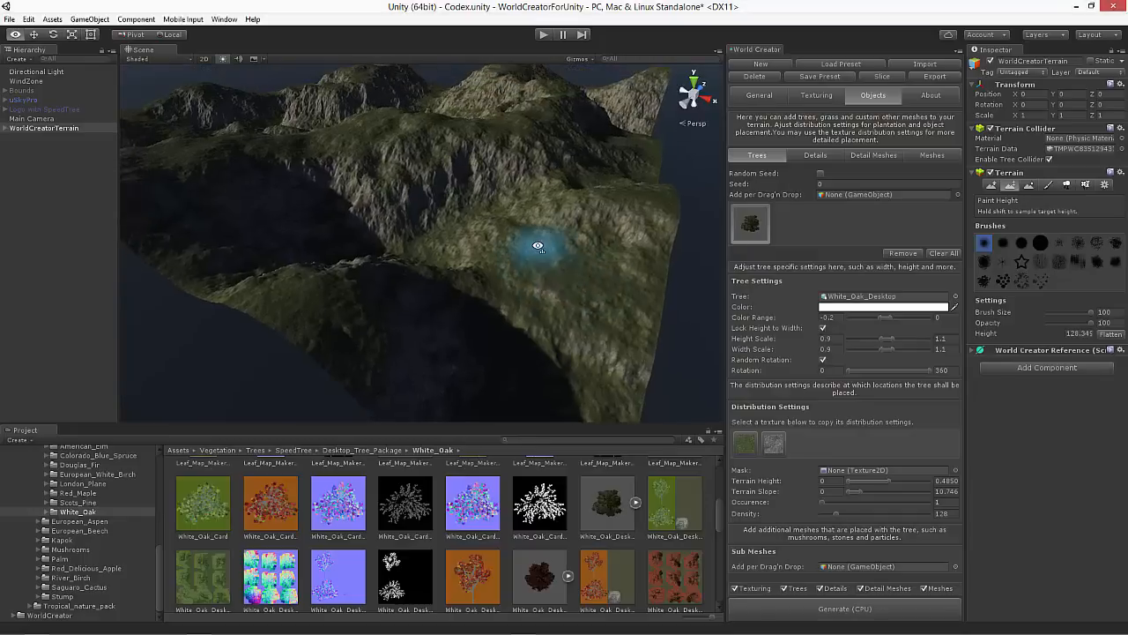
- Set the white oak's occurrence to 14.586 and density to 156, regenerate the terrain and inspect the placed trees up close
{"action": "left_click_drag", "start_coordinate": [824, 503], "coordinate": [829, 503]}
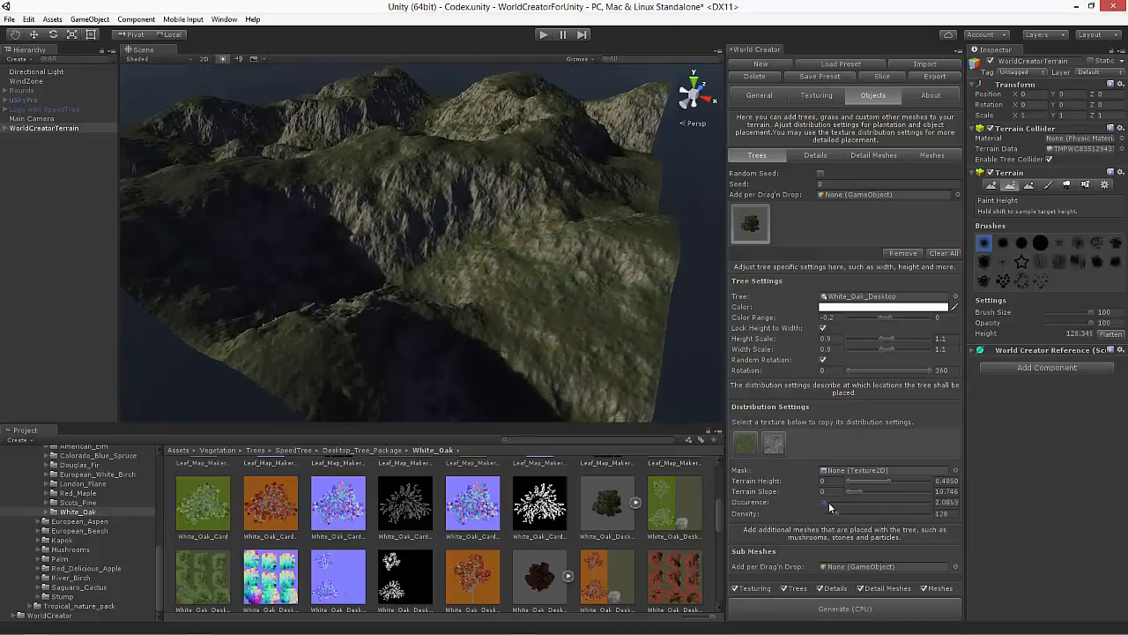
{"action": "left_click", "coordinate": [844, 608]}
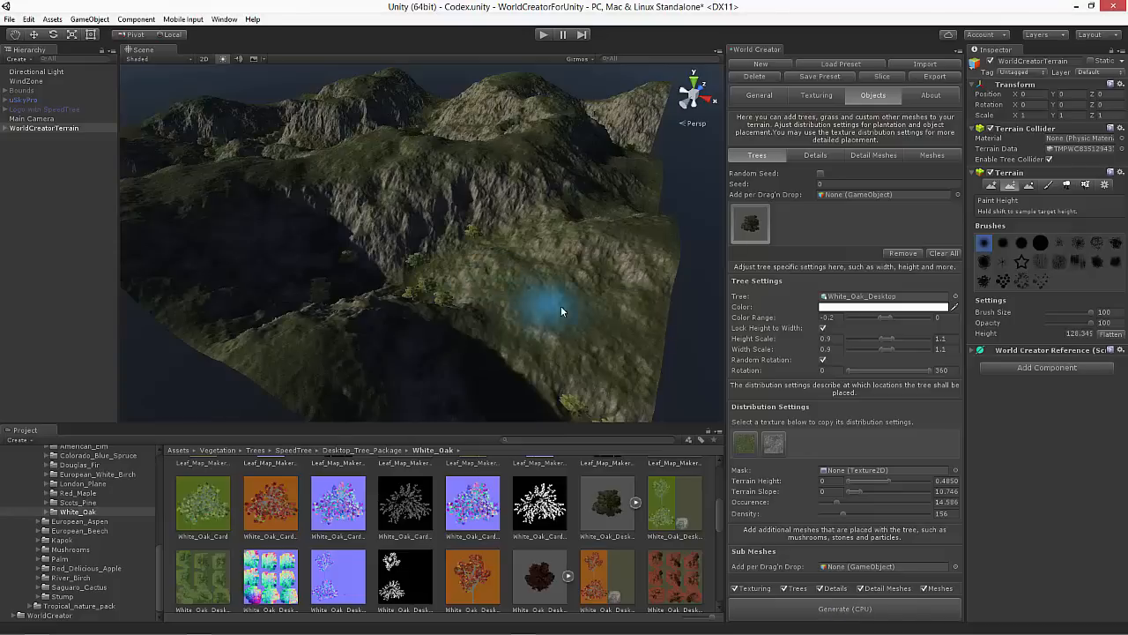
{"action": "right_click_drag", "start_coordinate": [583, 294], "coordinate": [559, 341]}
{"action": "key", "text": "w"}
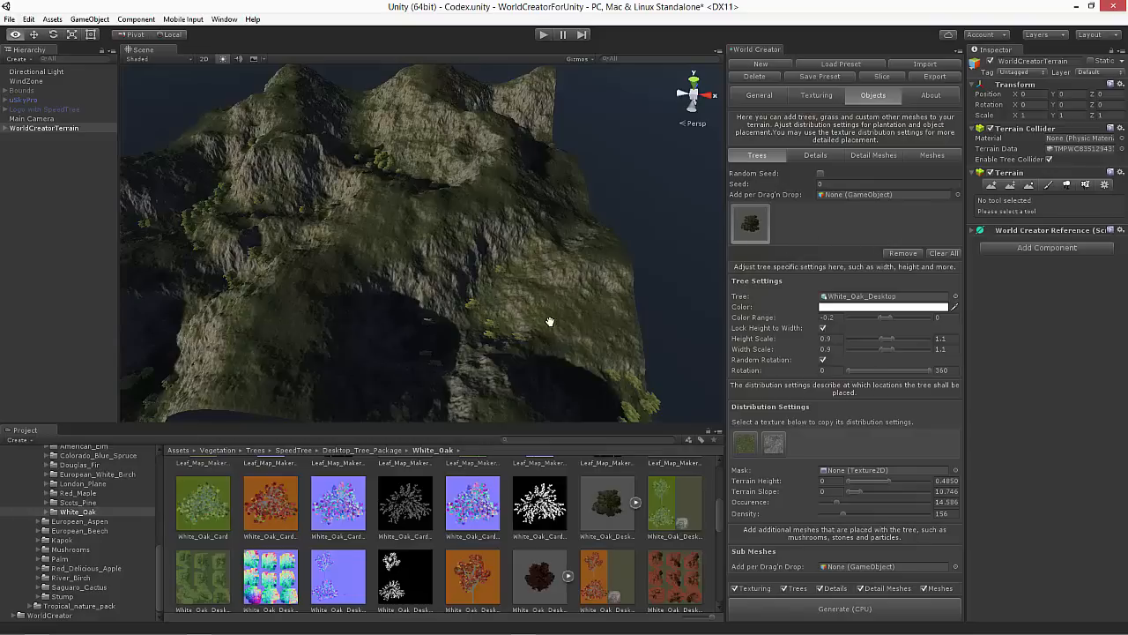
{"action": "right_click_drag", "start_coordinate": [550, 322], "coordinate": [509, 321]}
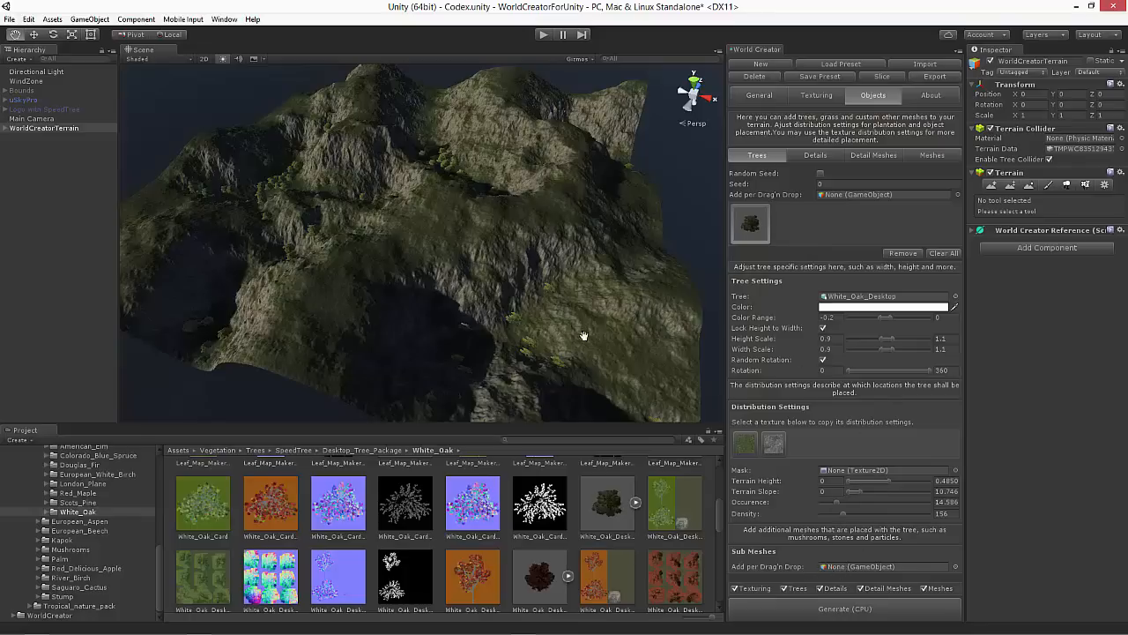
{"action": "right_click_drag", "start_coordinate": [490, 279], "coordinate": [574, 168]}
{"action": "key", "text": "w"}
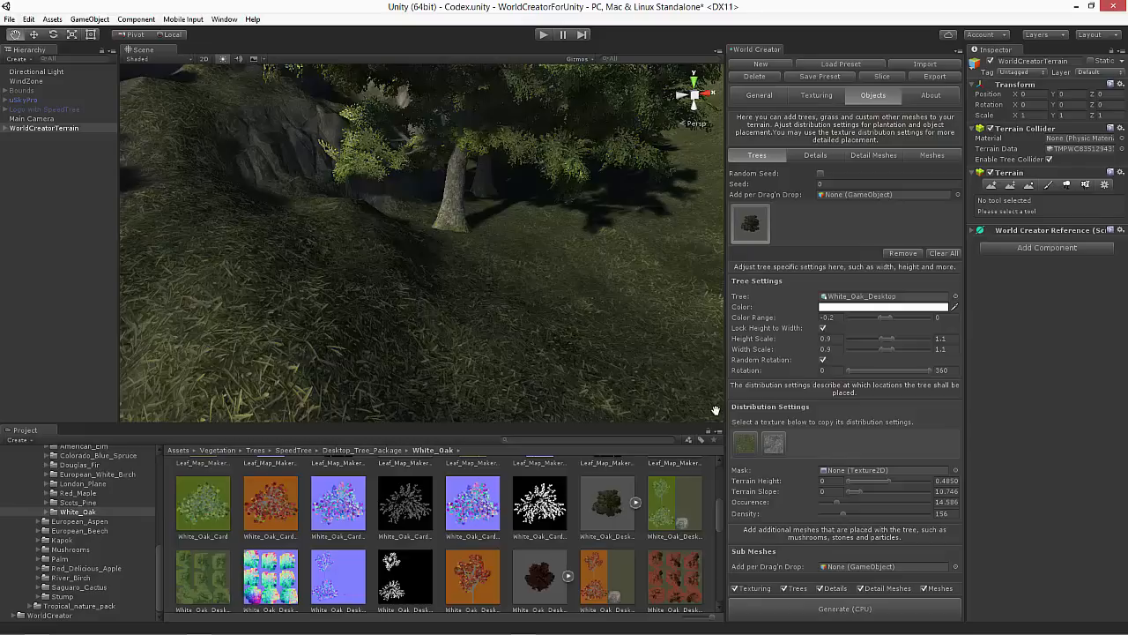
- Add Mushroom02_C_prefab from the Vegetation/Ground Cover/Mushrooms folder as a sub mesh of the white oak
{"action": "scroll", "coordinate": [53, 522], "scroll_direction": "up", "scroll_amount": 5}
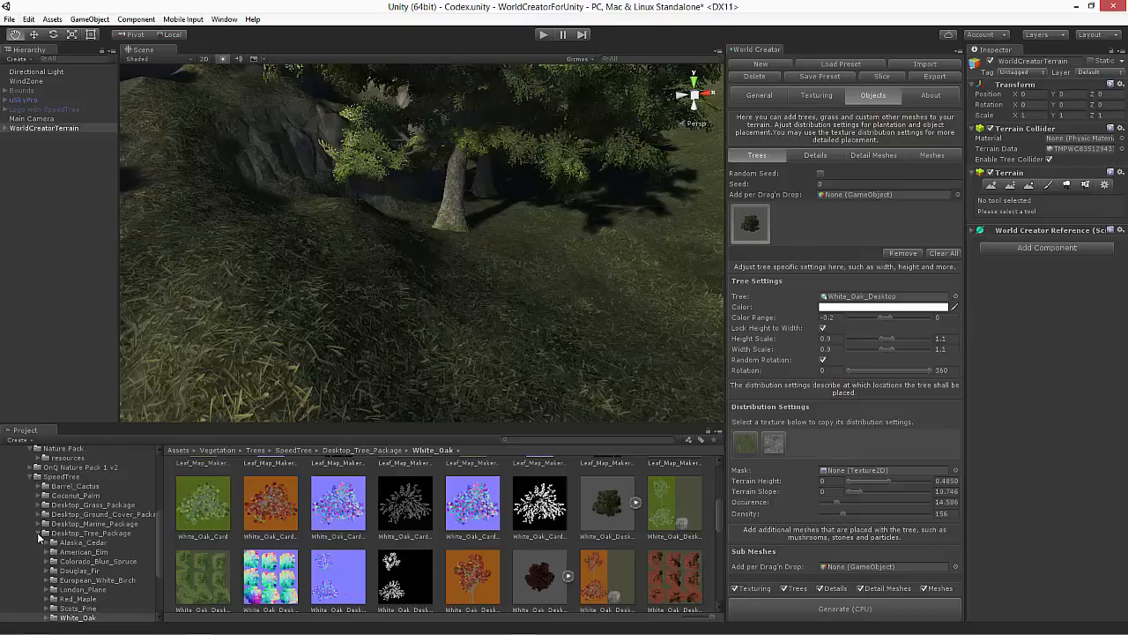
{"action": "left_click", "coordinate": [39, 531]}
{"action": "left_click", "coordinate": [29, 477]}
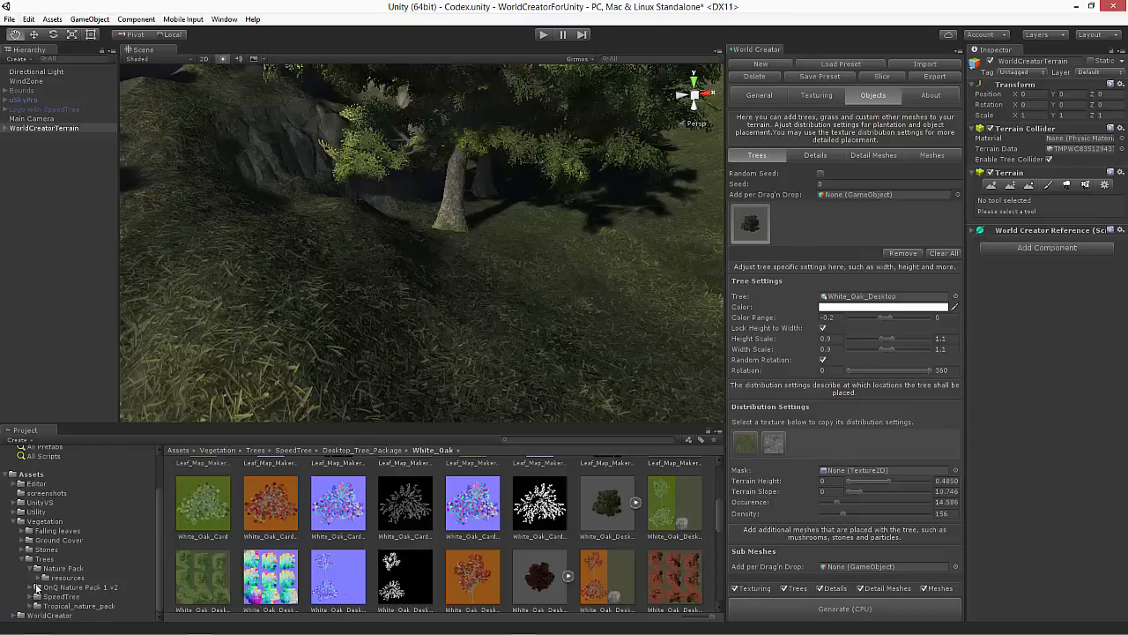
{"action": "left_click", "coordinate": [20, 559]}
{"action": "left_click", "coordinate": [18, 589]}
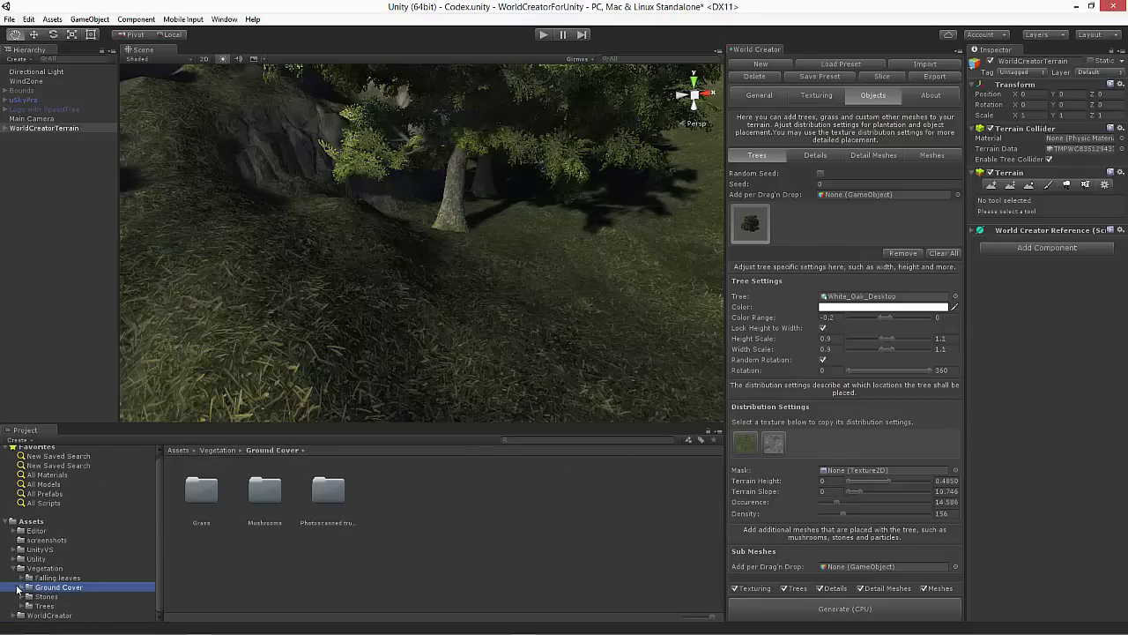
{"action": "left_click", "coordinate": [19, 588]}
{"action": "left_click", "coordinate": [71, 577]}
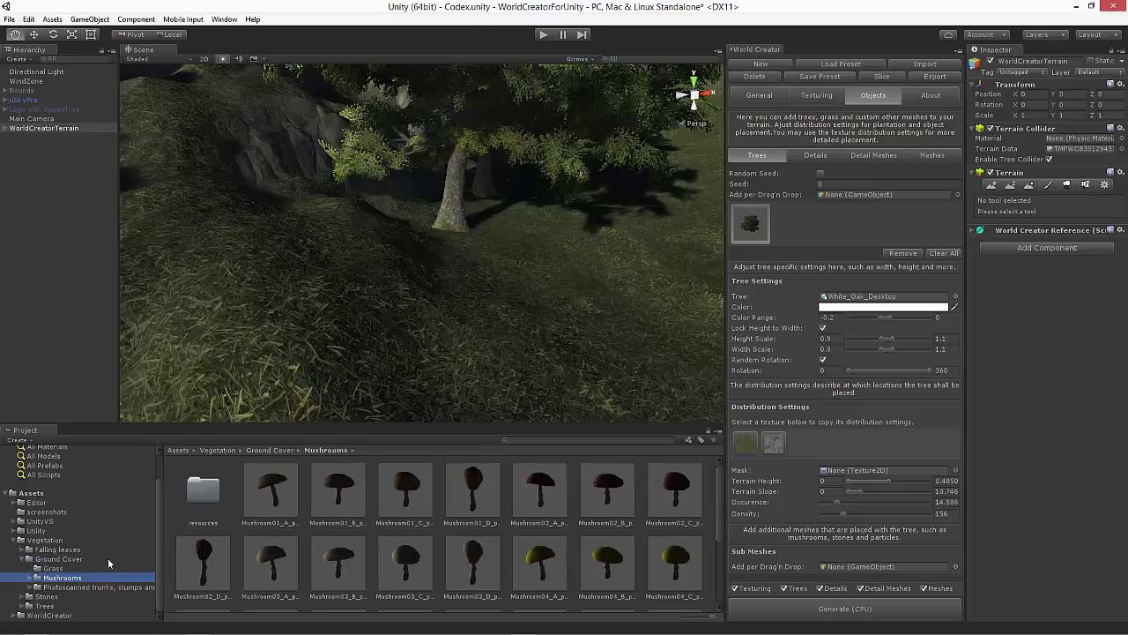
{"action": "left_click_drag", "start_coordinate": [678, 484], "coordinate": [917, 567]}
{"action": "scroll", "coordinate": [853, 498], "scroll_direction": "down", "scroll_amount": 4}
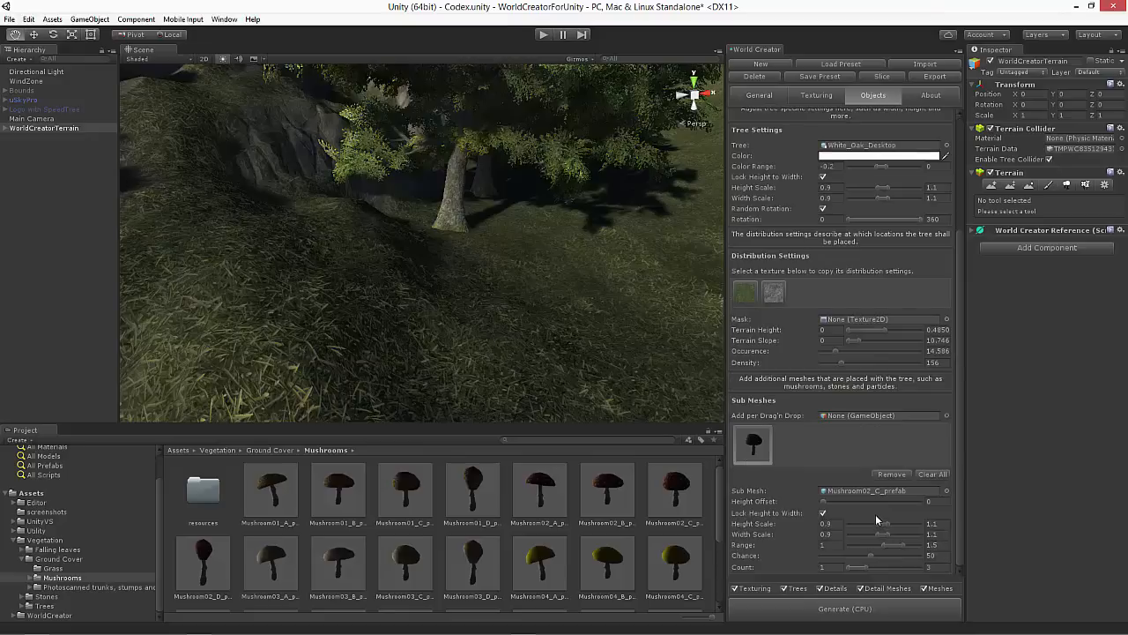
- Regenerate the terrain with the mushroom sub mesh and inspect the mushrooms placed around the white oak's trunk
{"action": "scroll", "coordinate": [868, 498], "scroll_direction": "up", "scroll_amount": 3}
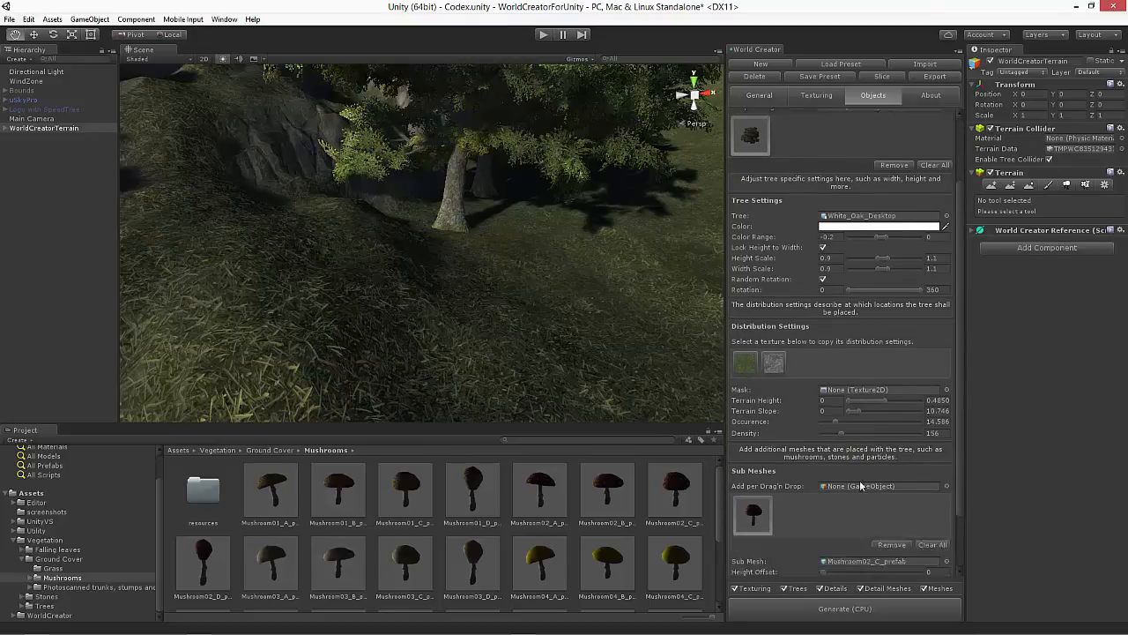
{"action": "scroll", "coordinate": [860, 485], "scroll_direction": "down", "scroll_amount": 3}
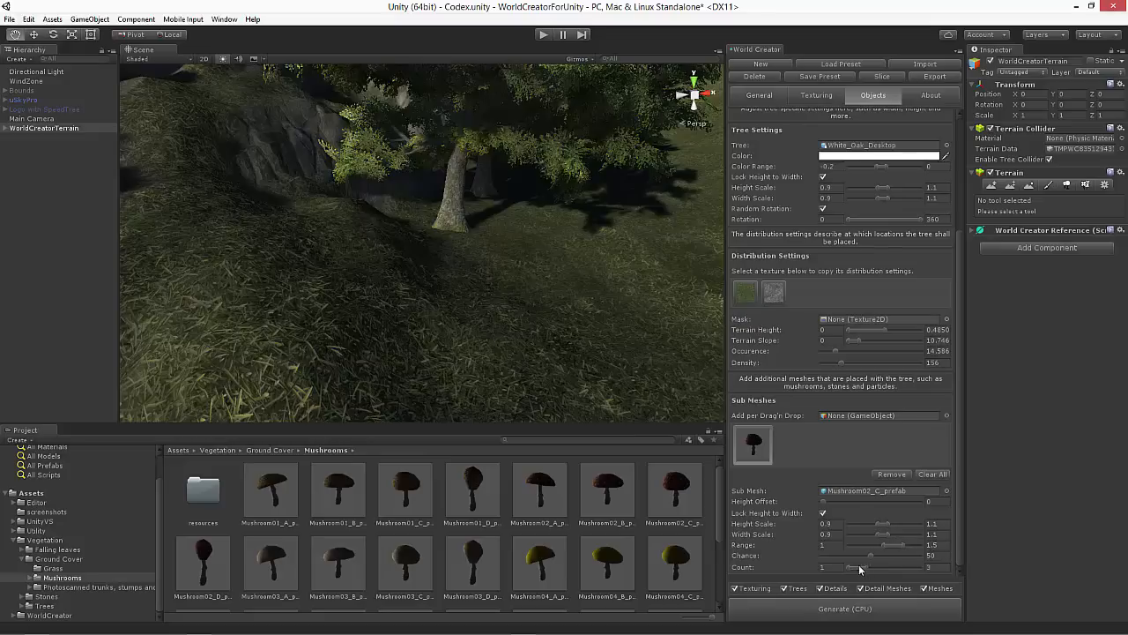
{"action": "left_click", "coordinate": [815, 610]}
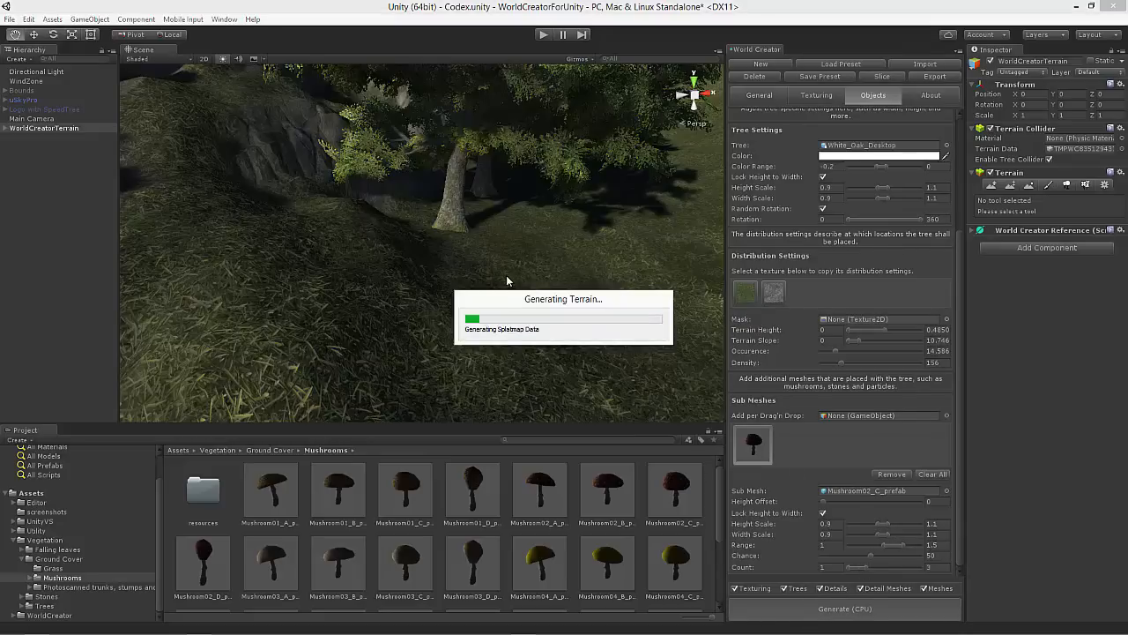
{"action": "right_click_drag", "start_coordinate": [523, 304], "coordinate": [645, 306]}
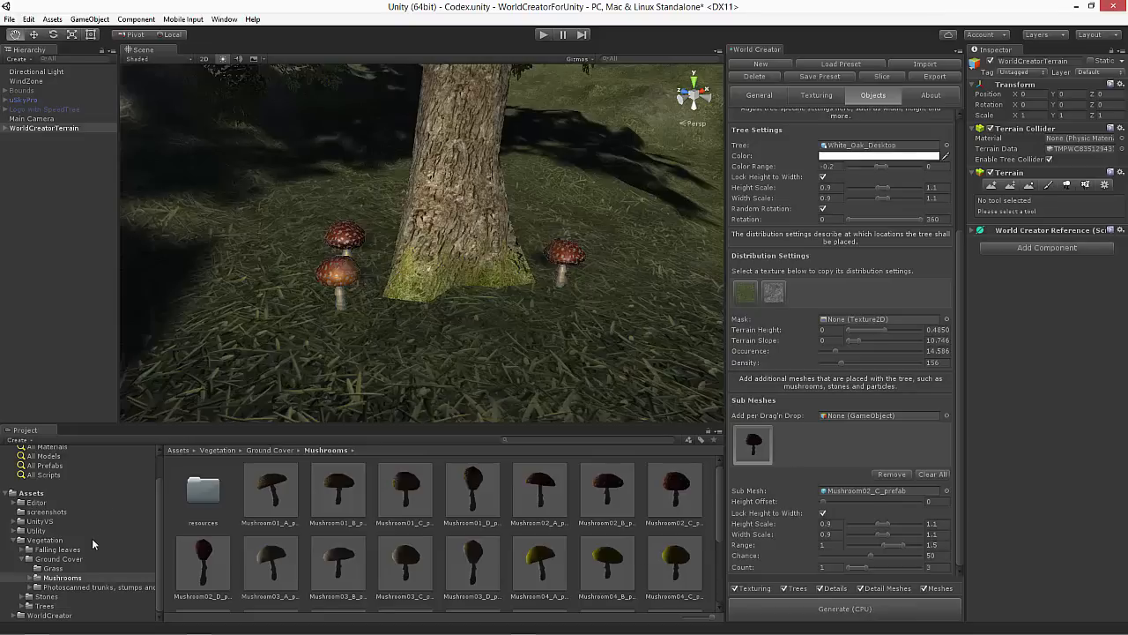
{"action": "left_click", "coordinate": [29, 559]}
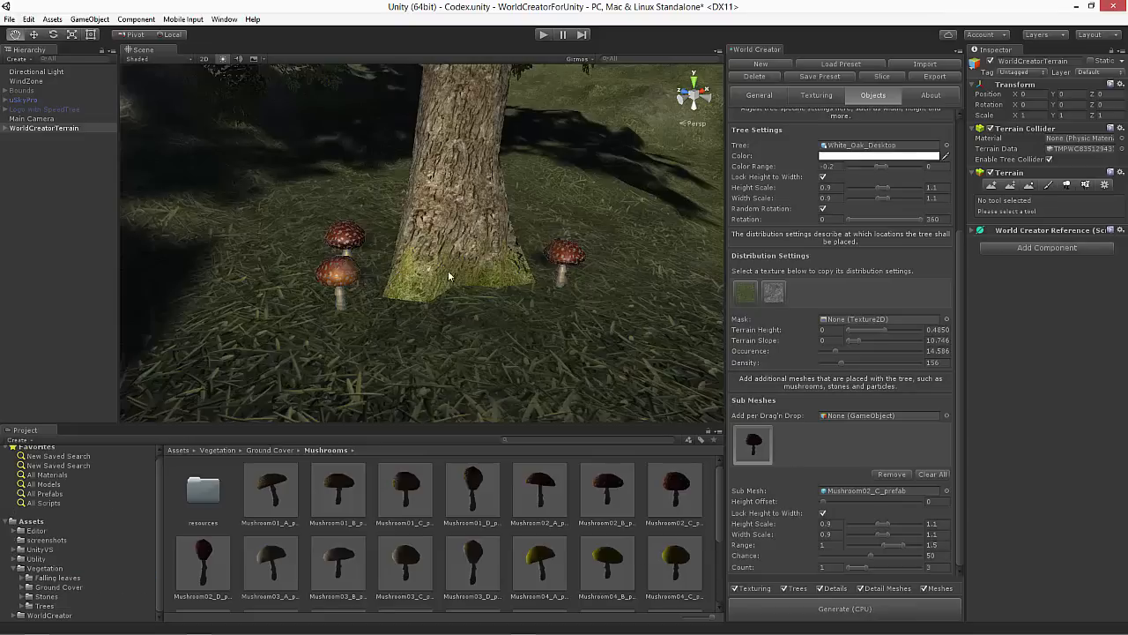
{"action": "right_click_drag", "start_coordinate": [496, 305], "coordinate": [481, 307]}
{"action": "key", "text": "s"}
{"action": "key", "text": "w"}
{"action": "key", "text": "s"}
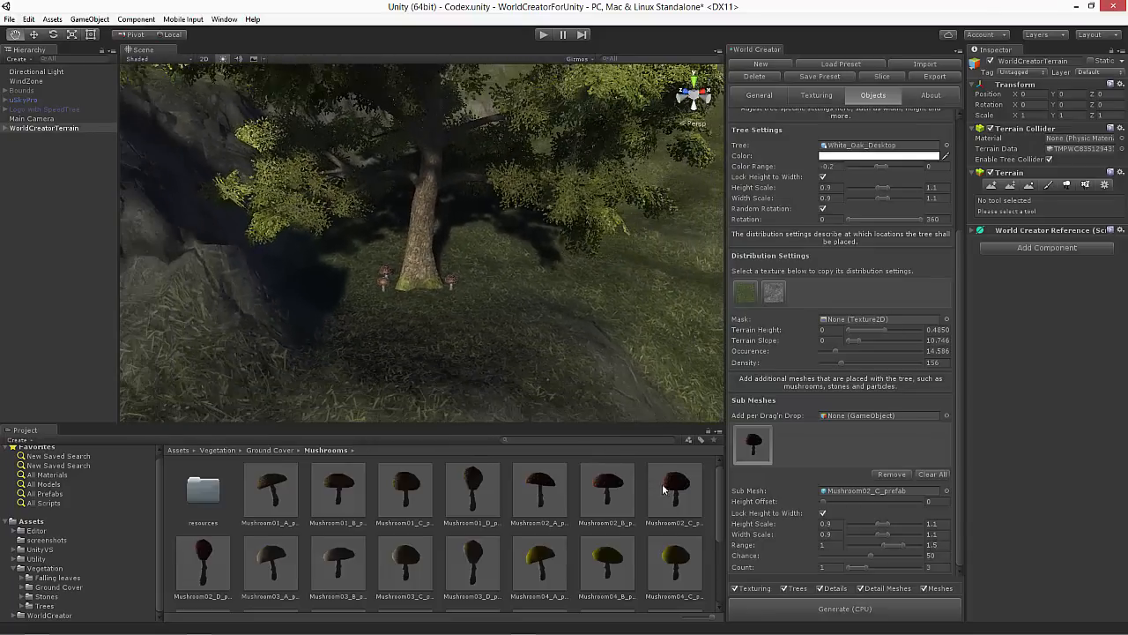
{"action": "right_click_drag", "start_coordinate": [432, 335], "coordinate": [431, 265]}
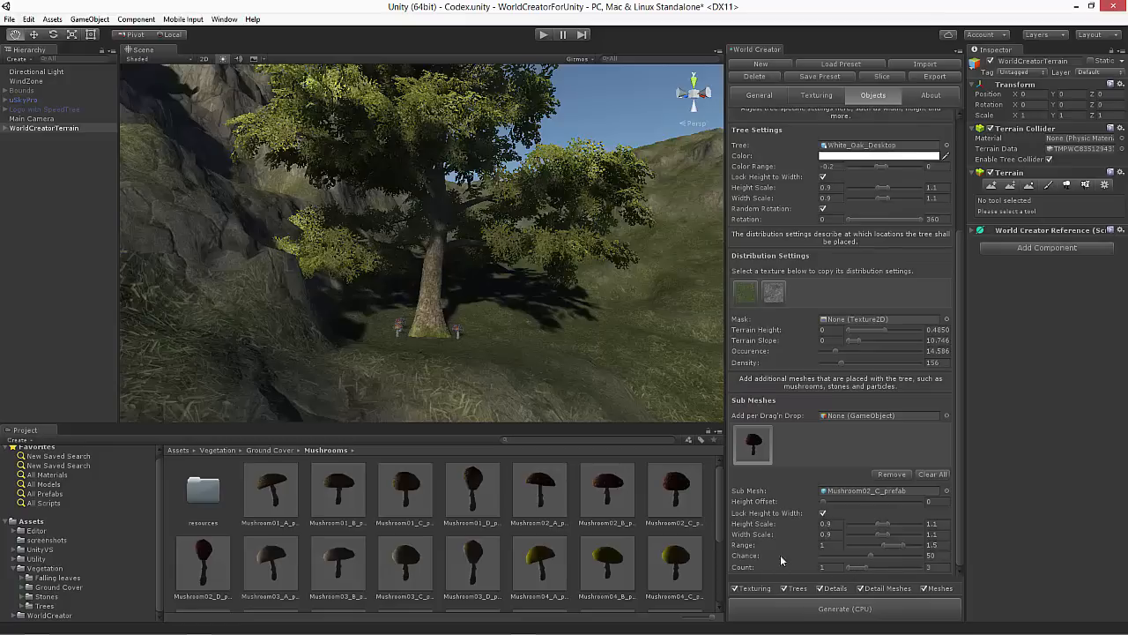
- Review the whole terrain and look through the object categories for trees, details, detail meshes and meshes
{"action": "key", "text": "s"}
{"action": "key", "text": "e"}
{"action": "right_click_drag", "start_coordinate": [470, 271], "coordinate": [340, 401]}
{"action": "scroll", "coordinate": [777, 233], "scroll_direction": "up", "scroll_amount": 3}
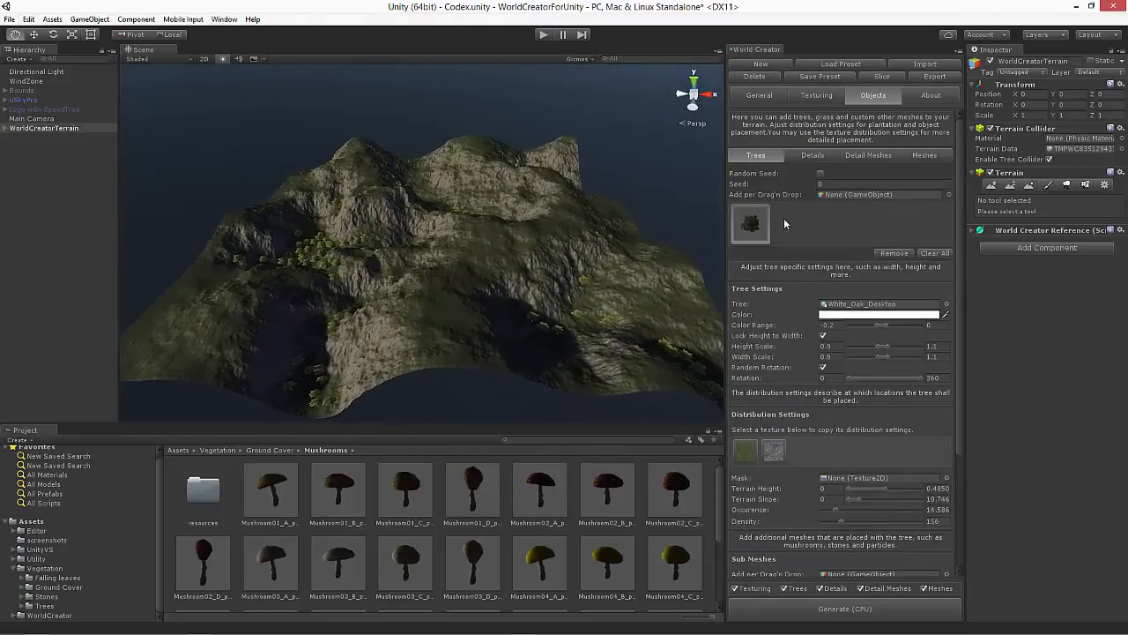
{"action": "left_click", "coordinate": [816, 155]}
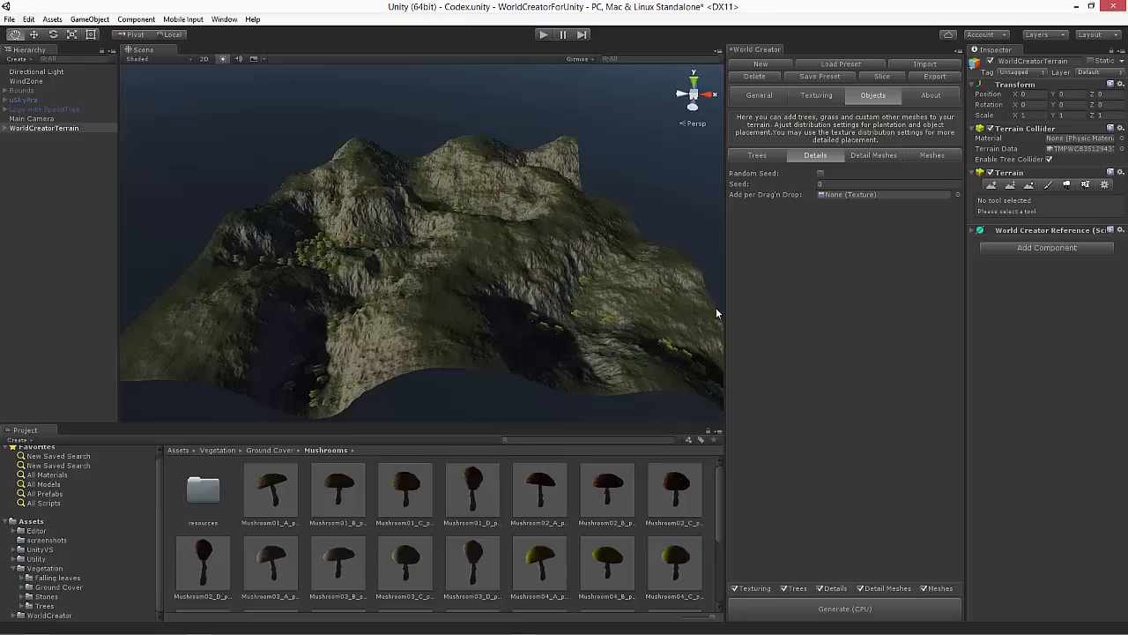
{"action": "left_click", "coordinate": [777, 157]}
{"action": "left_click", "coordinate": [822, 156]}
{"action": "left_click", "coordinate": [874, 159]}
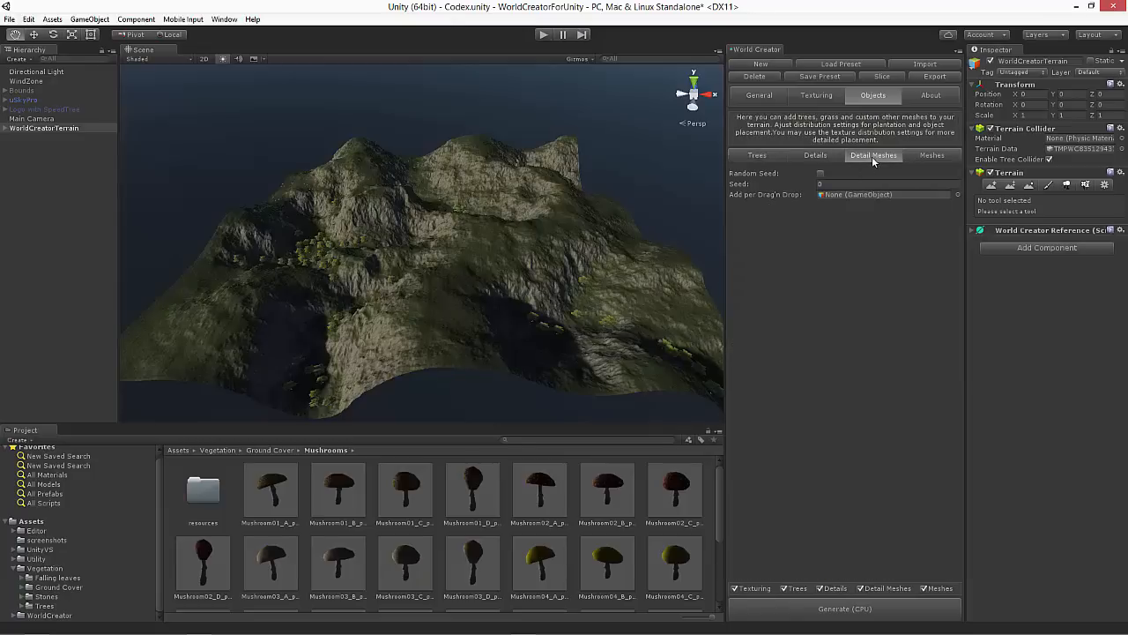
{"action": "left_click", "coordinate": [931, 156]}
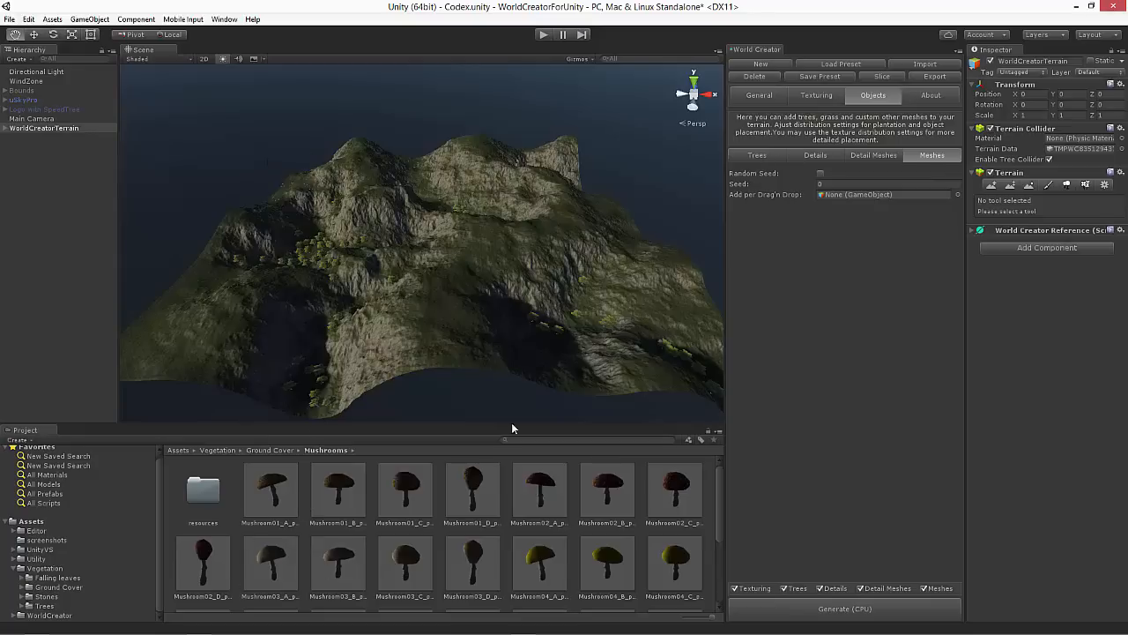
{"action": "left_click", "coordinate": [759, 156]}
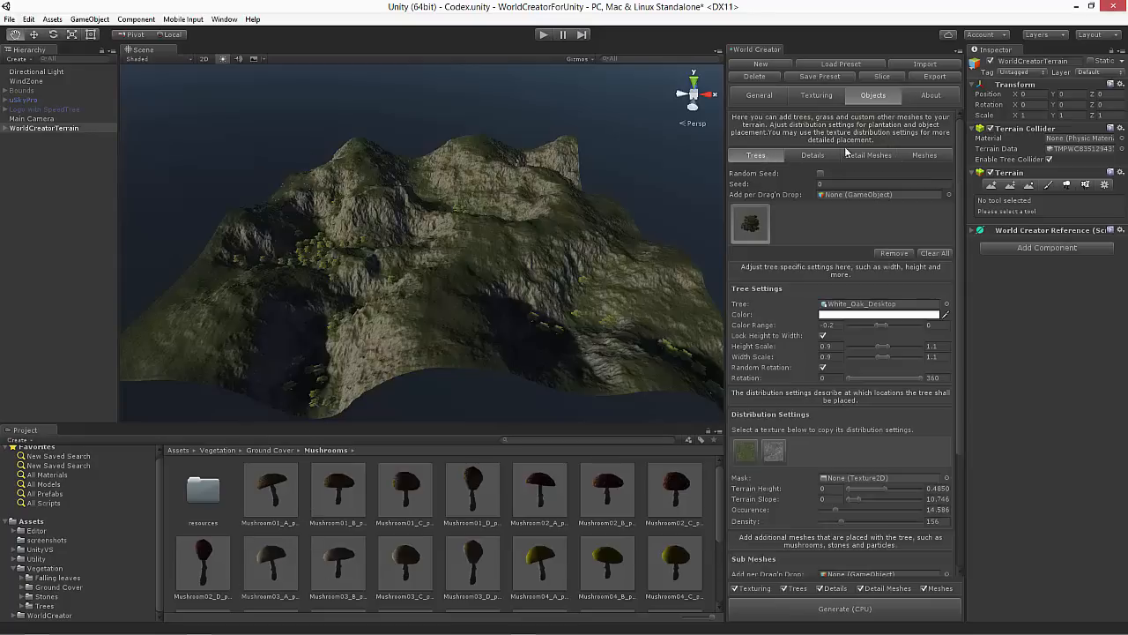
{"action": "left_click", "coordinate": [816, 98]}
{"action": "left_click", "coordinate": [755, 97]}
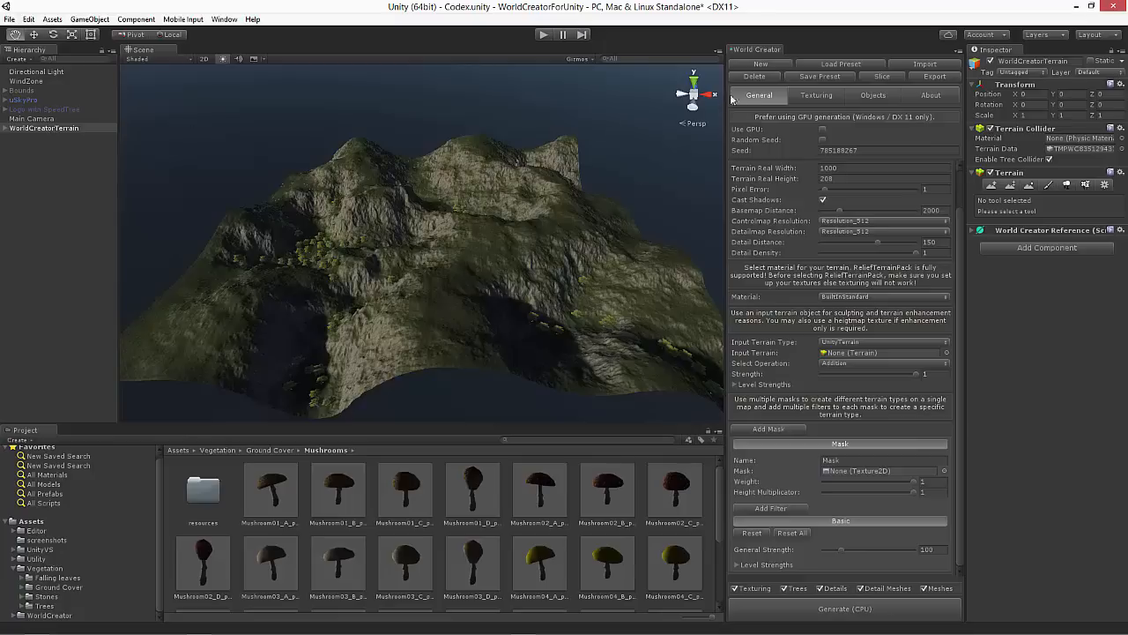
- Delete the current terrain and load the Forest.xml preset from the Assets/WorldCreator/Presets folder
{"action": "left_click", "coordinate": [752, 77]}
{"action": "left_click", "coordinate": [596, 347]}
{"action": "left_click", "coordinate": [841, 63]}
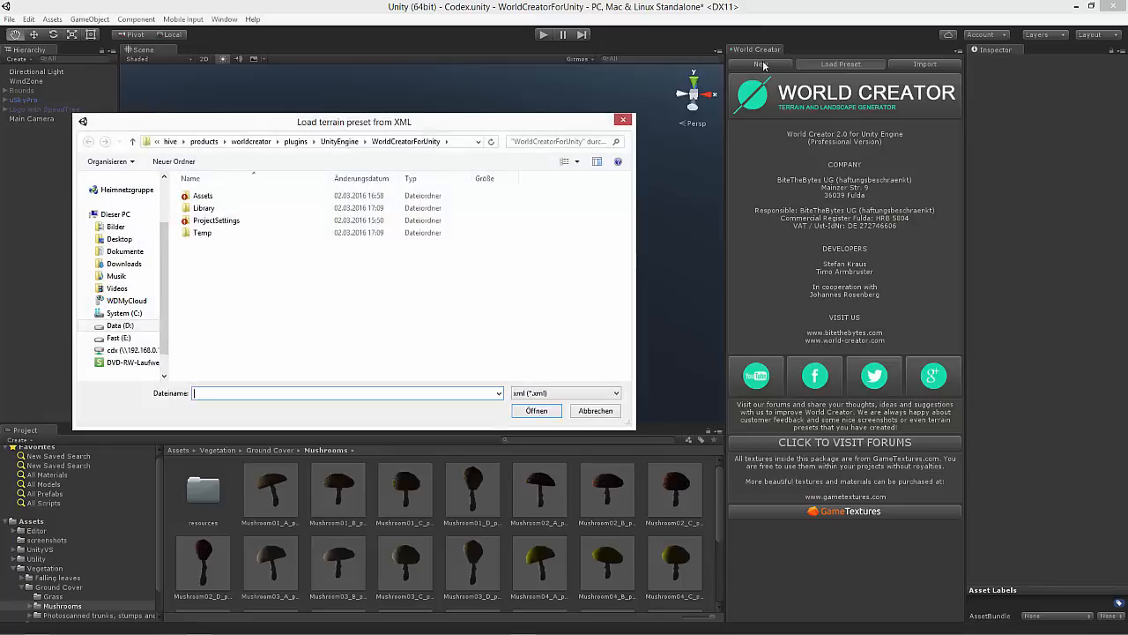
{"action": "double_click", "coordinate": [225, 257]}
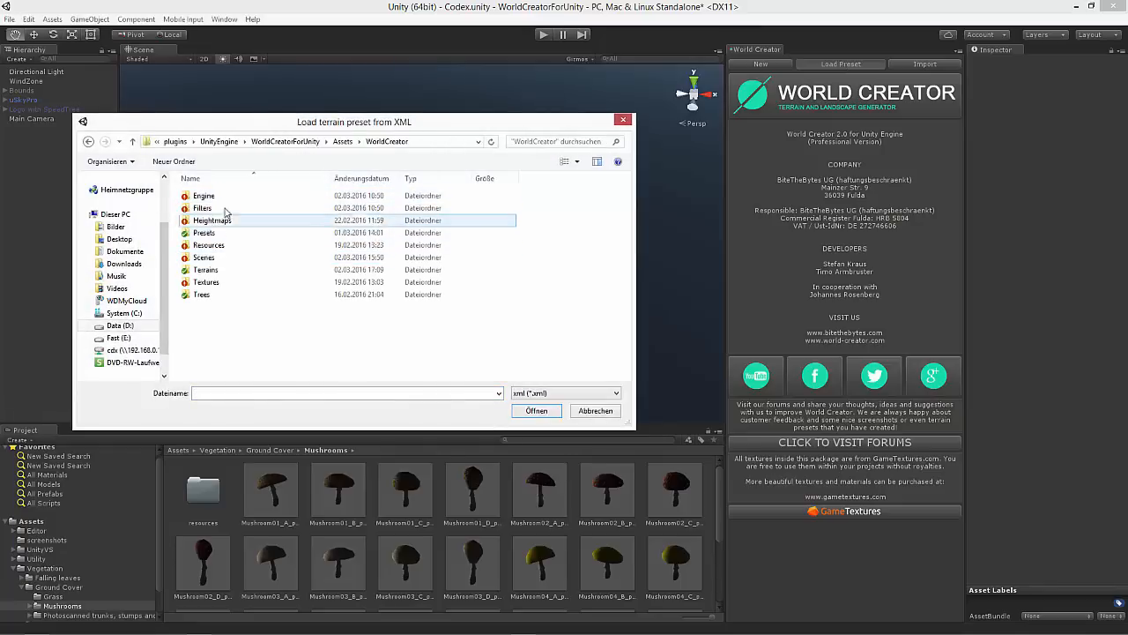
{"action": "double_click", "coordinate": [231, 234]}
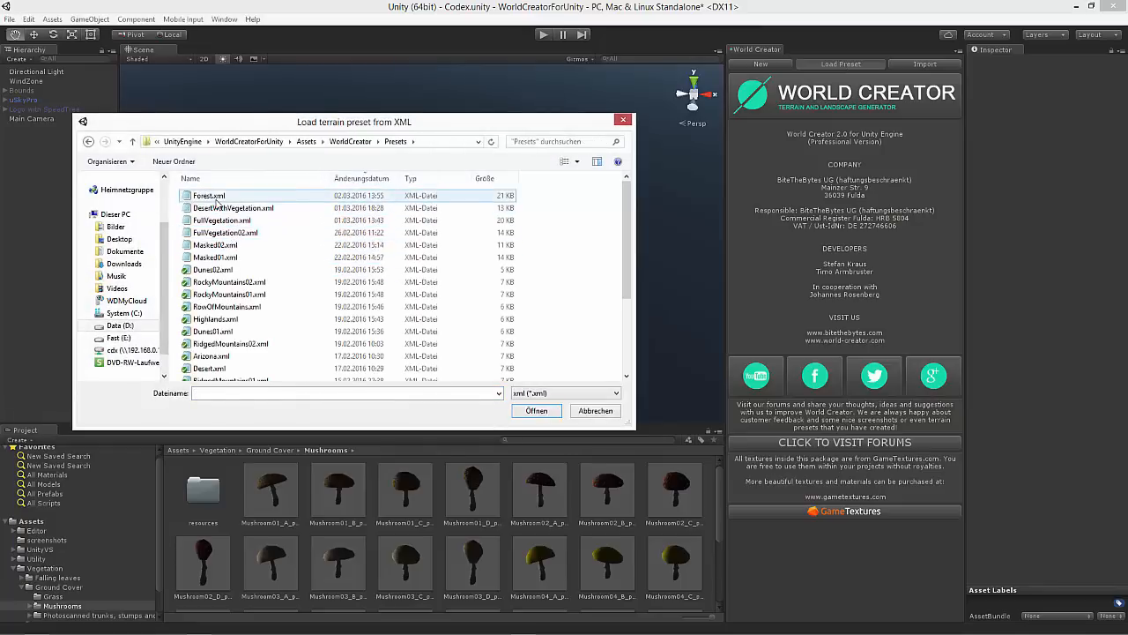
{"action": "double_click", "coordinate": [211, 195]}
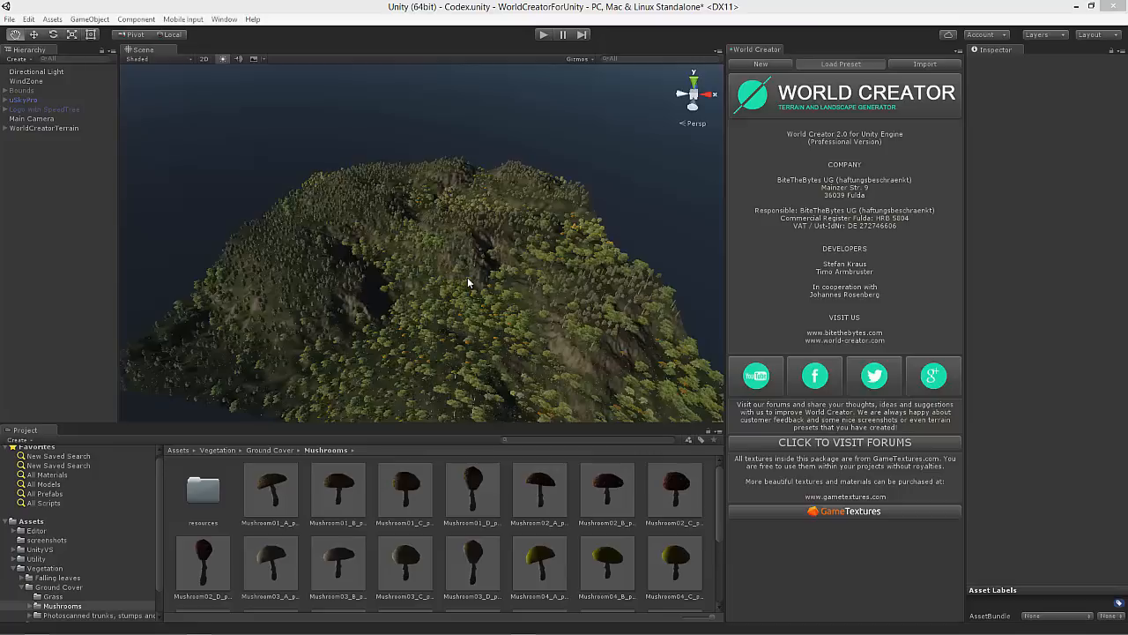
- Set the uSkyPro timeline to 8.3 and inspect the forest floor among the trees
{"action": "left_click_drag", "start_coordinate": [515, 332], "coordinate": [548, 283], "text": "alt"}
{"action": "key", "text": "w"}
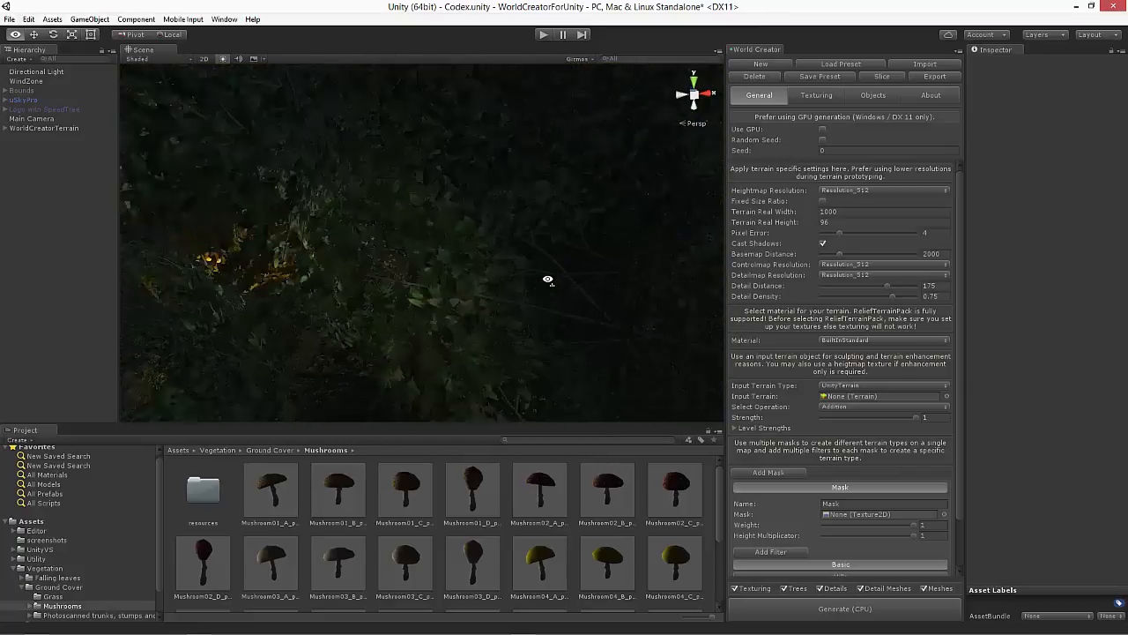
{"action": "right_click_drag", "start_coordinate": [547, 280], "coordinate": [515, 264]}
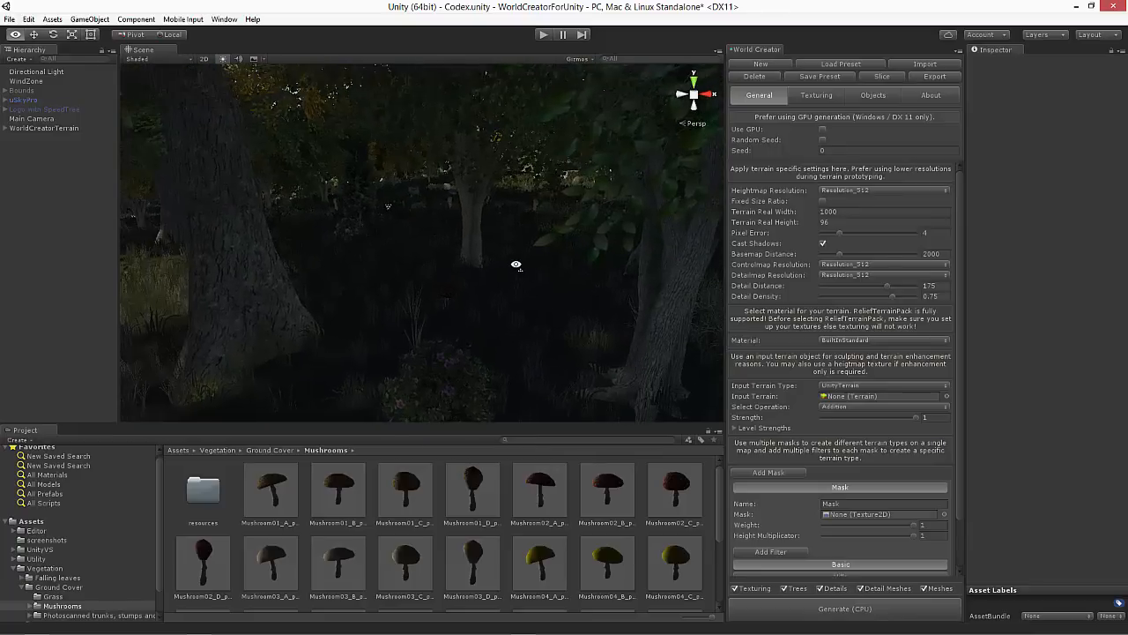
{"action": "left_click", "coordinate": [36, 100]}
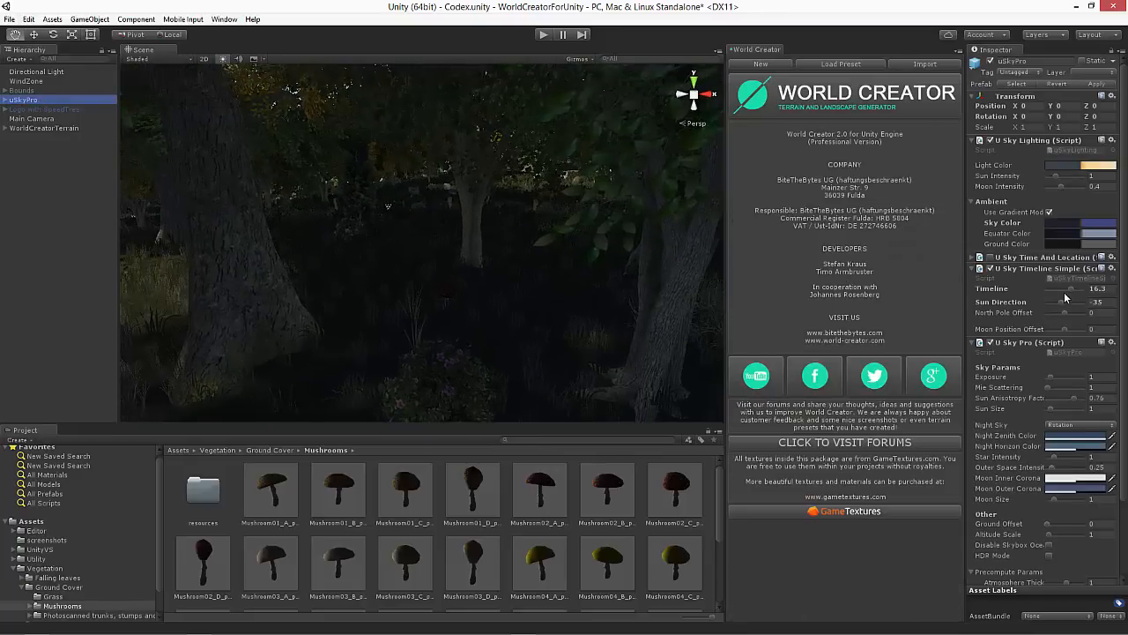
{"action": "left_click_drag", "start_coordinate": [1071, 292], "coordinate": [1061, 294]}
{"action": "right_click_drag", "start_coordinate": [602, 298], "coordinate": [453, 337]}
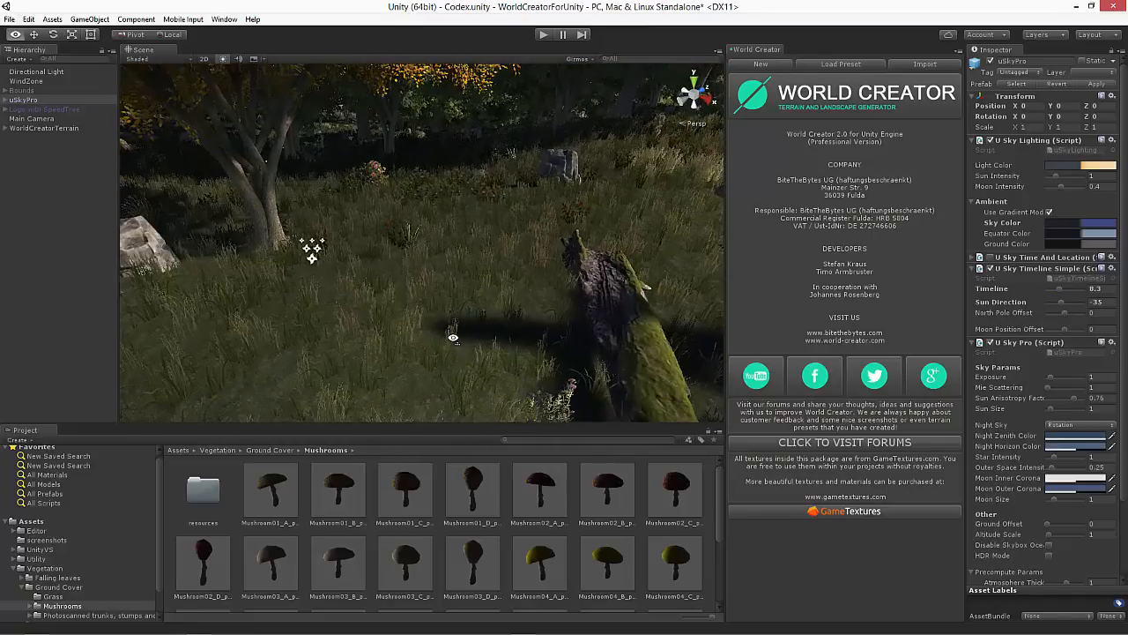
{"action": "left_click_drag", "start_coordinate": [499, 399], "coordinate": [480, 321]}
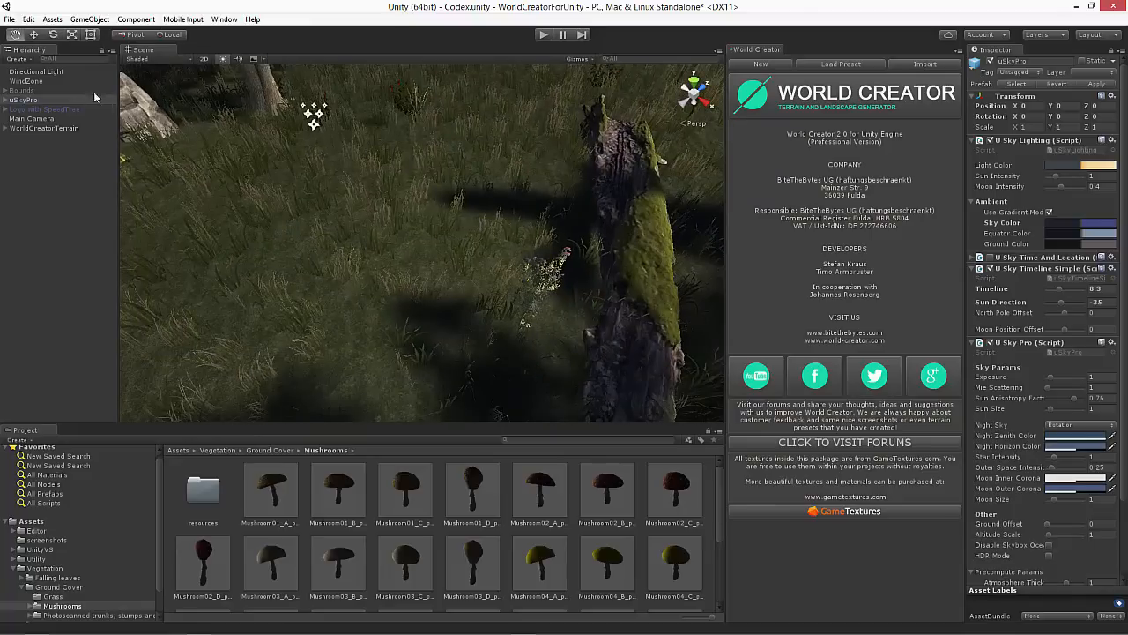
- Set WorldCreatorTerrain's detailmap and controlmap resolutions to 1024 and its heightmap resolution to 2048
{"action": "left_click", "coordinate": [45, 128]}
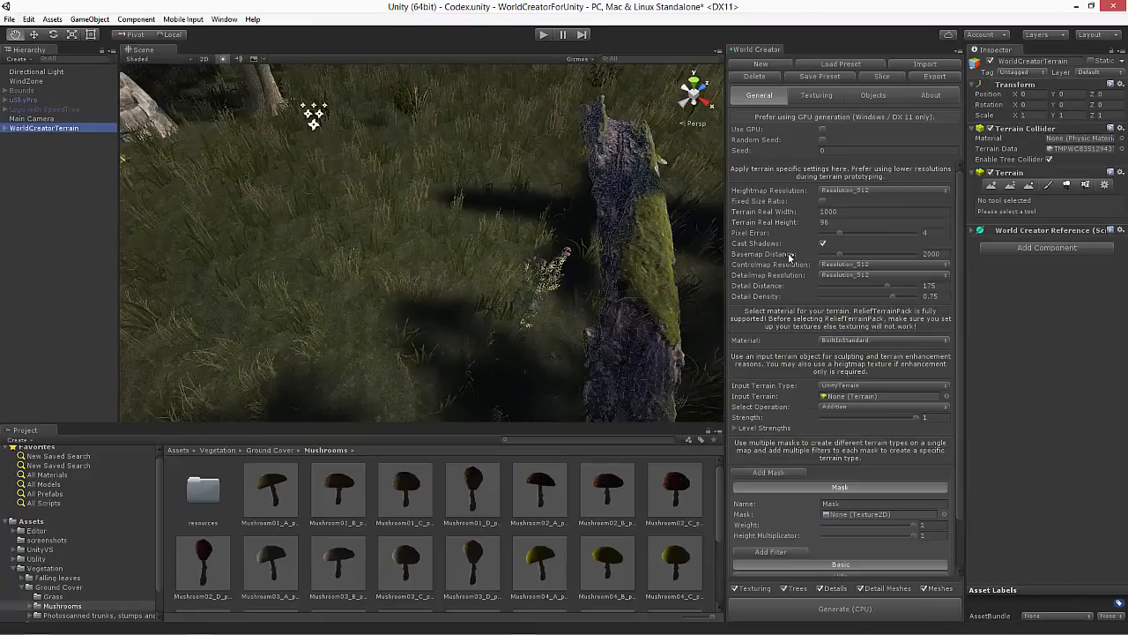
{"action": "left_click", "coordinate": [839, 275]}
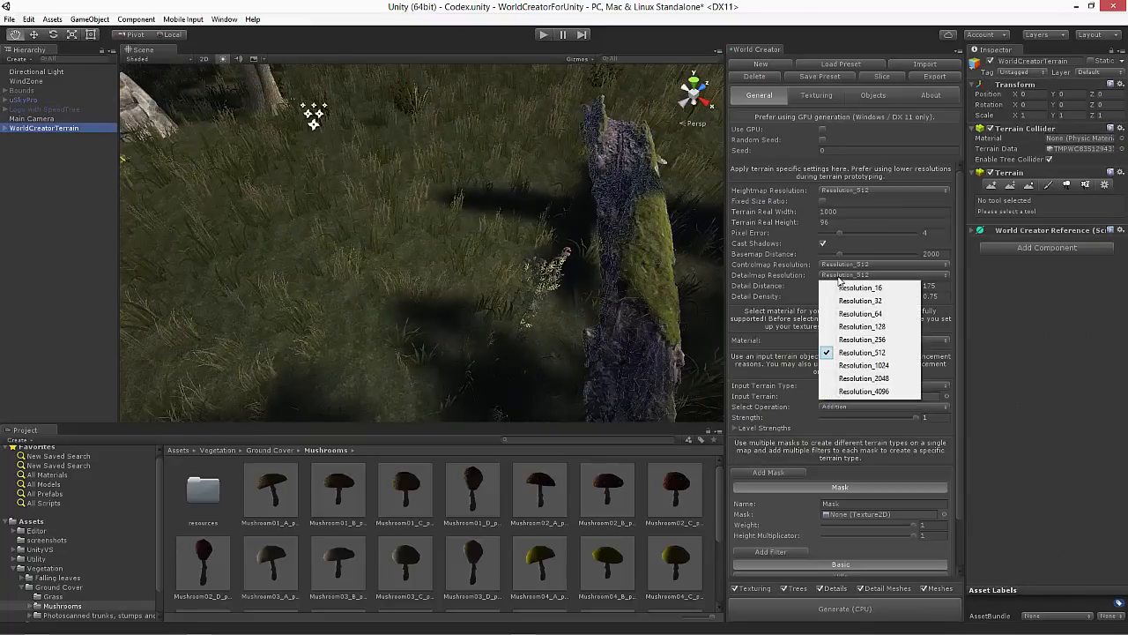
{"action": "left_click", "coordinate": [858, 313]}
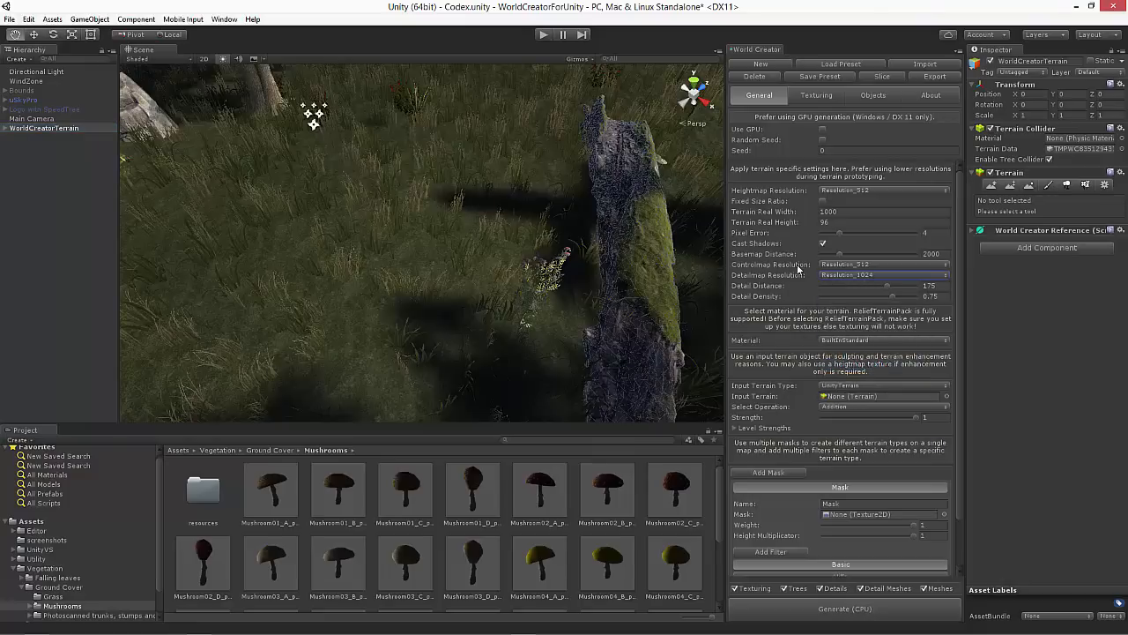
{"action": "left_click", "coordinate": [839, 269]}
{"action": "left_click", "coordinate": [859, 355]}
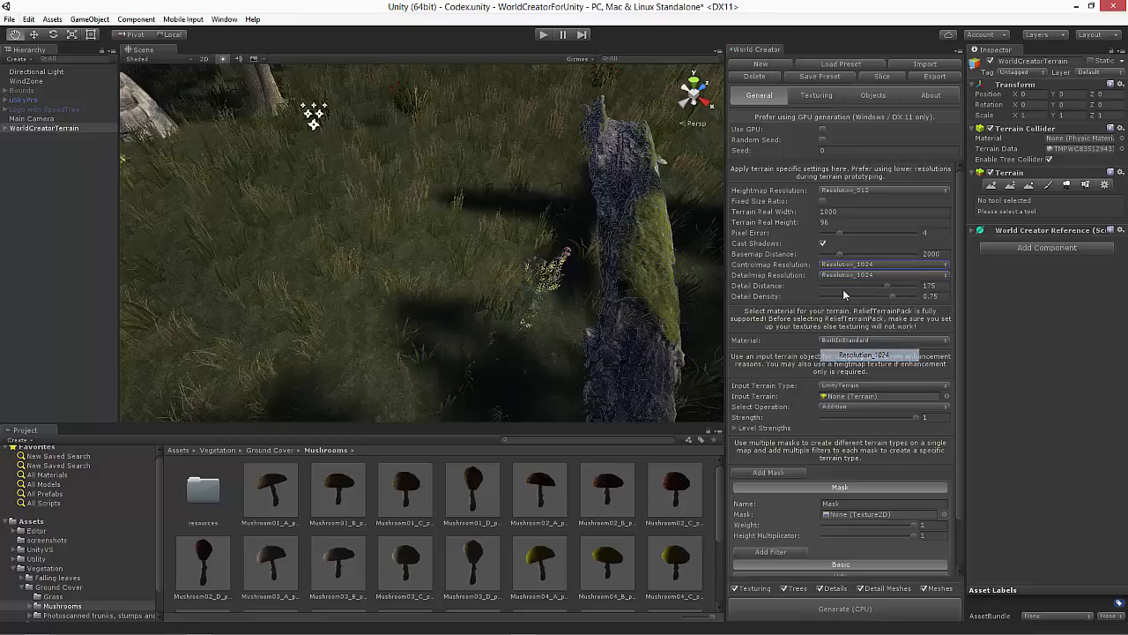
{"action": "left_click", "coordinate": [851, 194]}
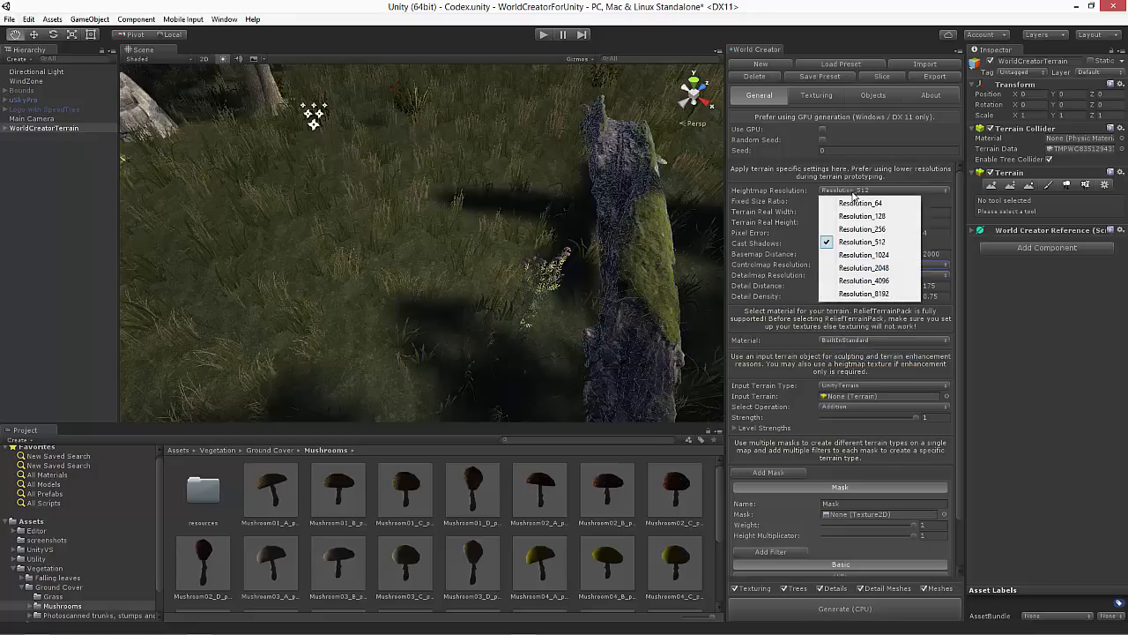
{"action": "left_click", "coordinate": [855, 267]}
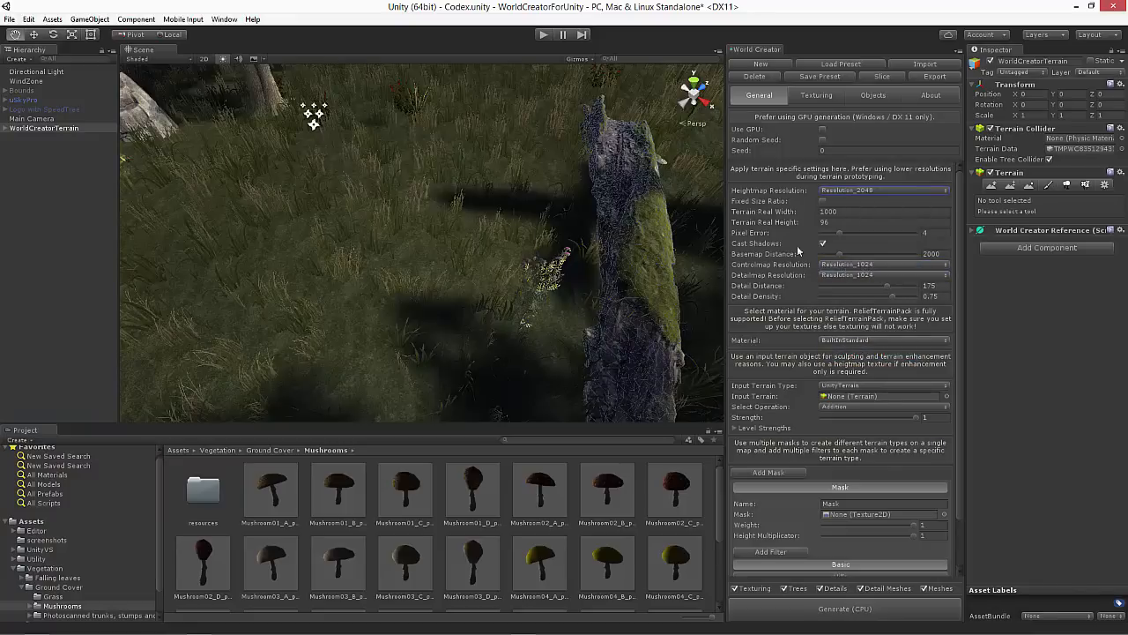
- Regenerate the forest terrain at the new resolutions and inspect its tree cover from above
{"action": "key", "text": "s"}
{"action": "right_click_drag", "start_coordinate": [504, 287], "coordinate": [550, 231]}
{"action": "left_click", "coordinate": [861, 610]}
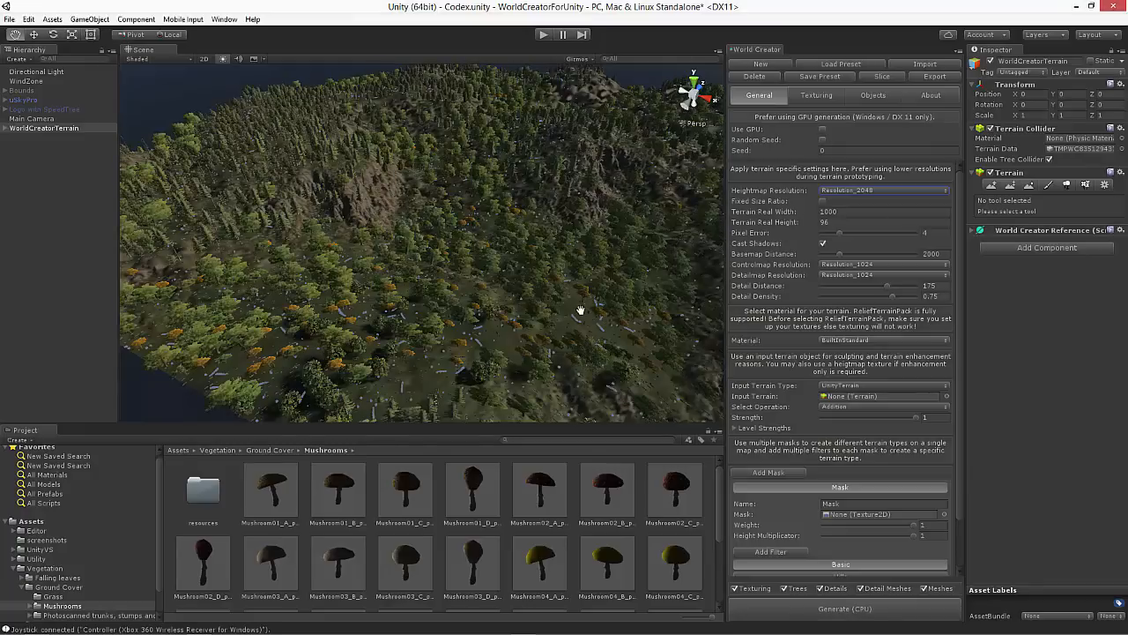
{"action": "right_click_drag", "start_coordinate": [378, 276], "coordinate": [429, 275]}
{"action": "key", "text": "w"}
{"action": "key", "text": "s"}
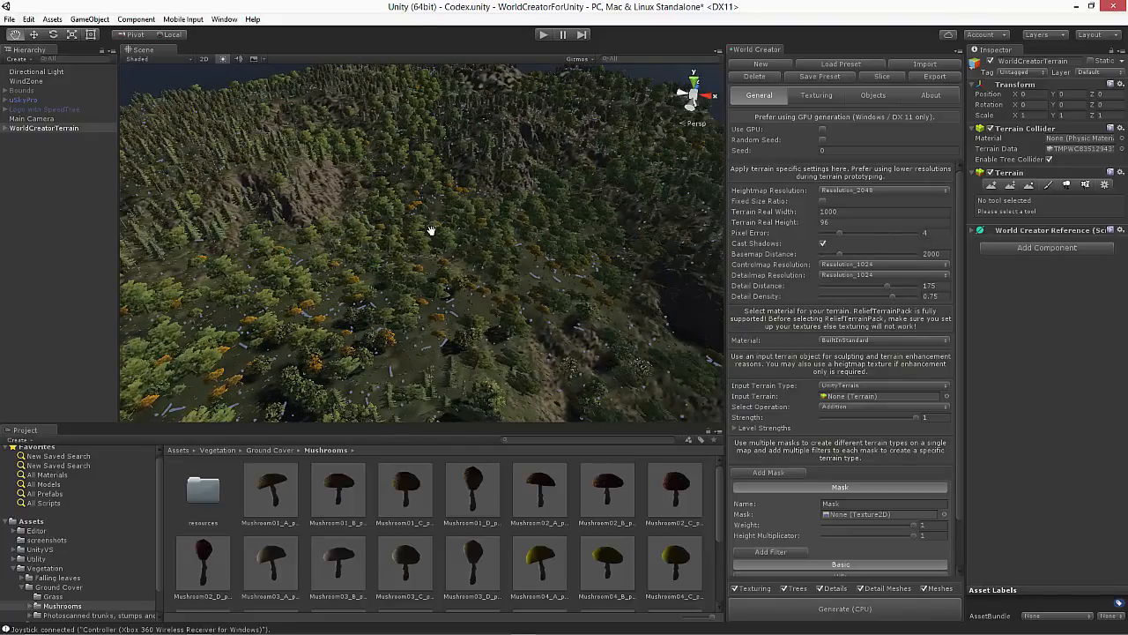
{"action": "mouse_move", "coordinate": [431, 231]}
{"action": "right_mouse_down"}
{"action": "mouse_move", "coordinate": [430, 221]}
{"action": "mouse_move", "coordinate": [452, 230]}
{"action": "right_mouse_up"}
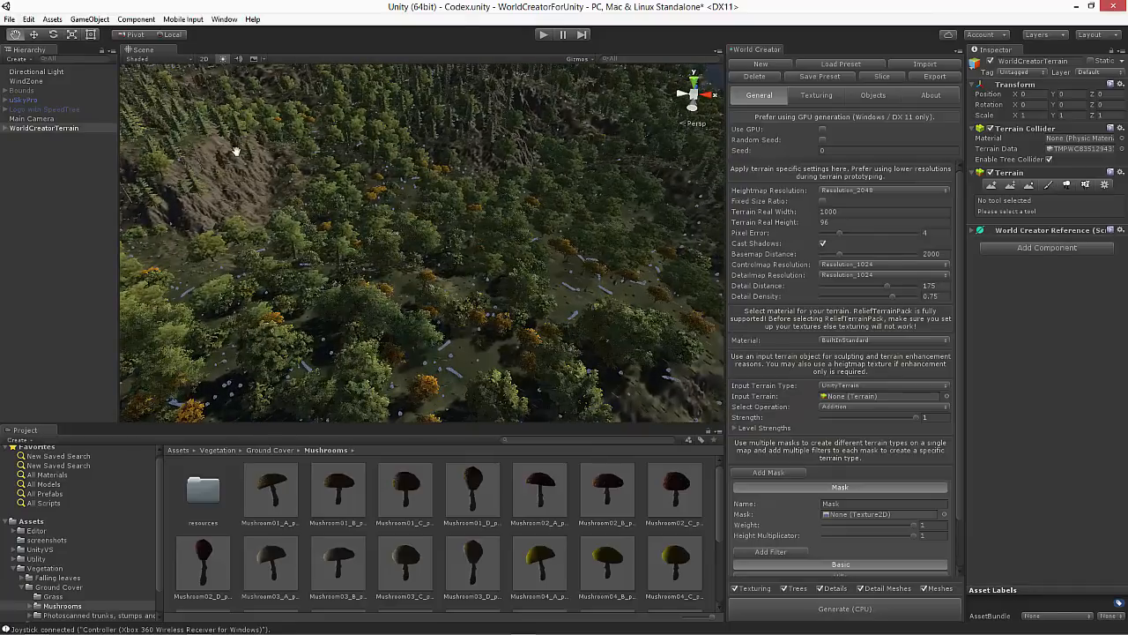
- Run the scene in play mode to view the forest through the Main Camera, and set the uSkyPro timeline to 11.5
{"action": "left_click", "coordinate": [34, 120]}
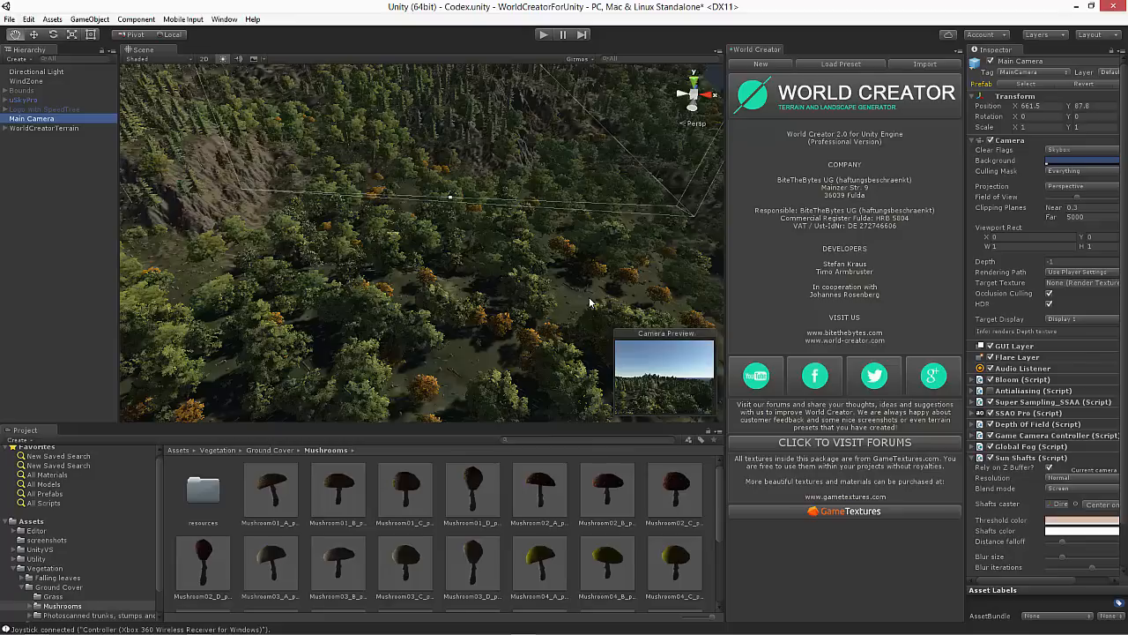
{"action": "left_click", "coordinate": [542, 35]}
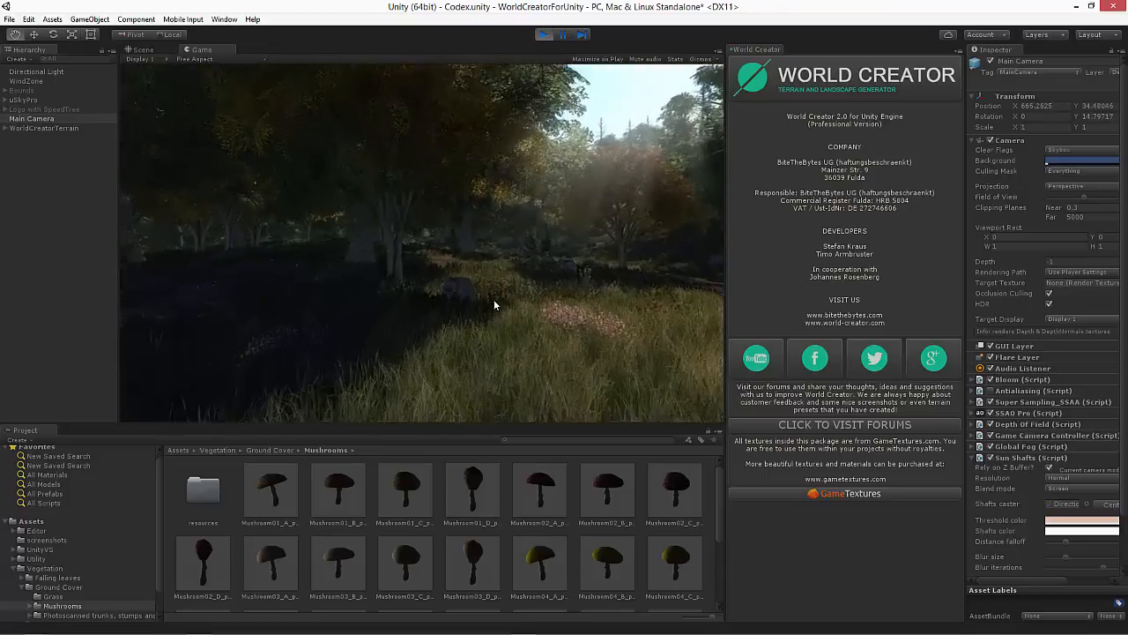
{"action": "left_click", "coordinate": [26, 99]}
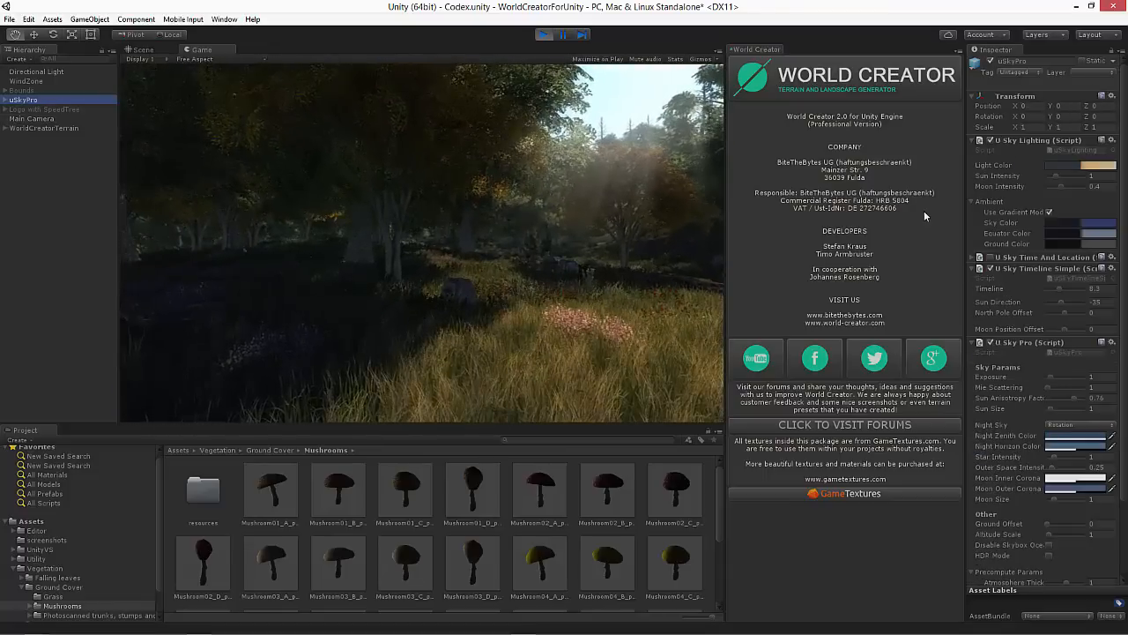
{"action": "left_click_drag", "start_coordinate": [1060, 293], "coordinate": [1063, 291]}
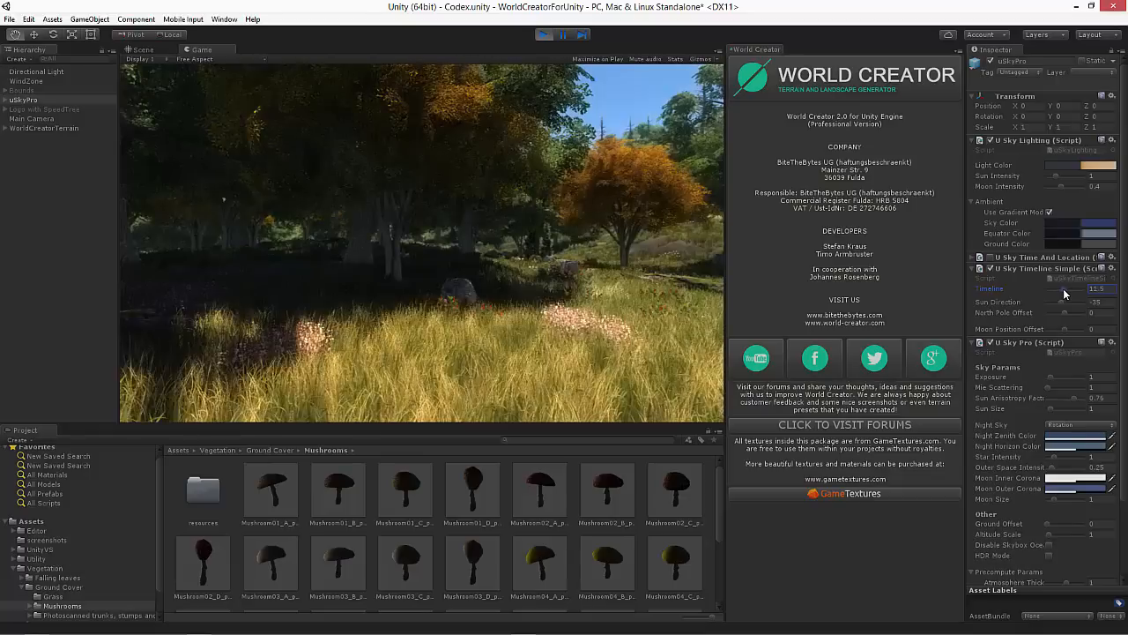
- Stop play mode, select WorldCreatorTerrain and review its general settings and the forest from above
{"action": "left_click", "coordinate": [481, 241]}
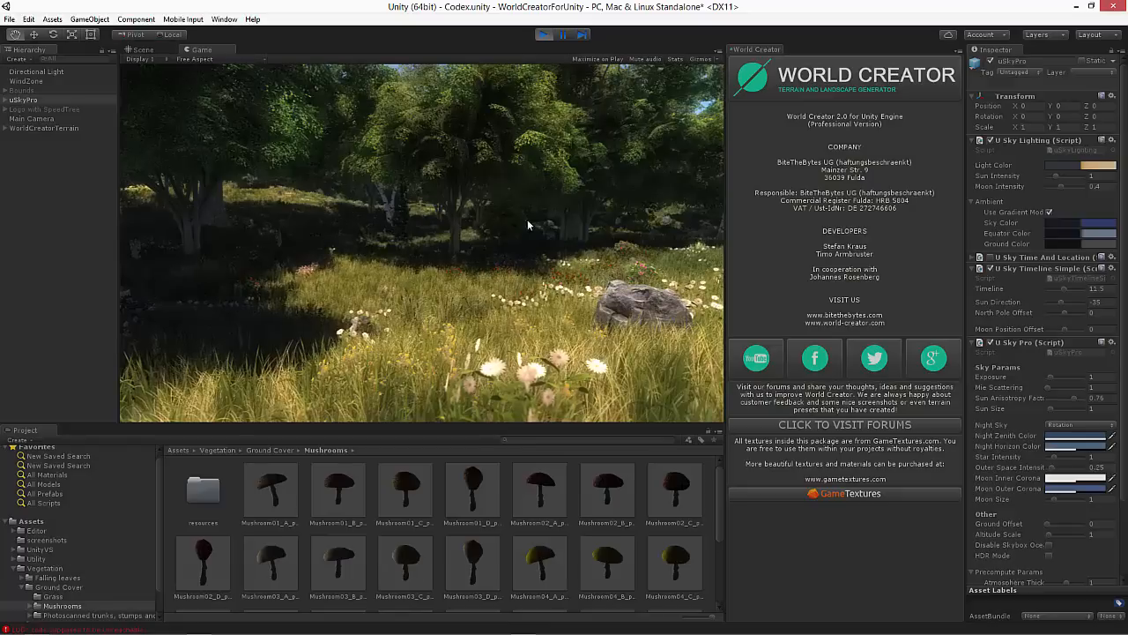
{"action": "left_click", "coordinate": [544, 36]}
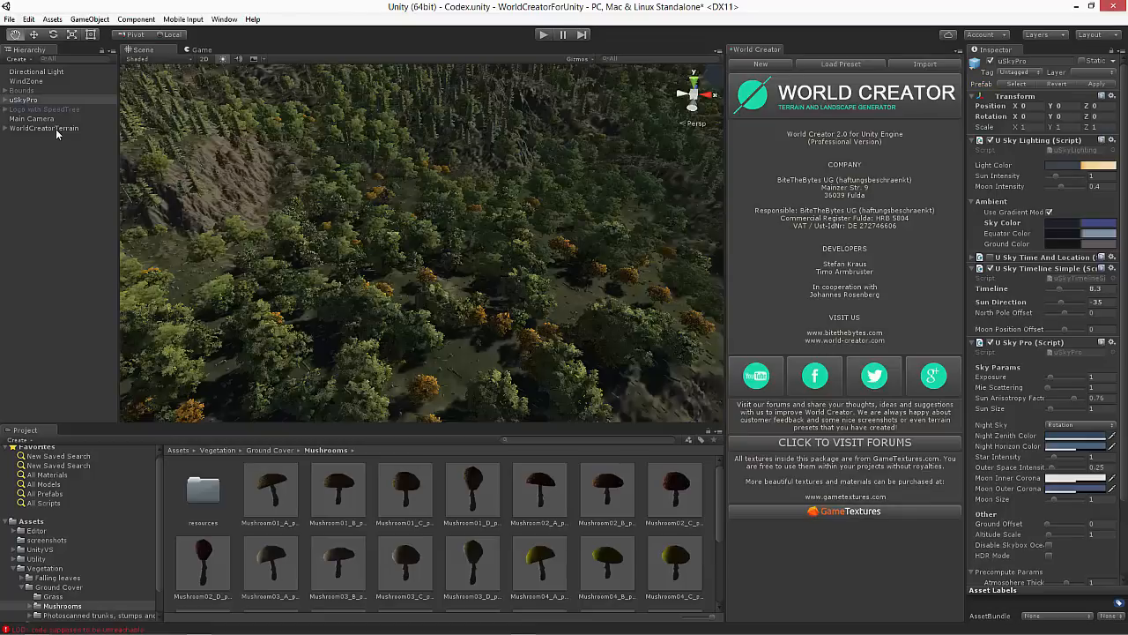
{"action": "left_click", "coordinate": [57, 128]}
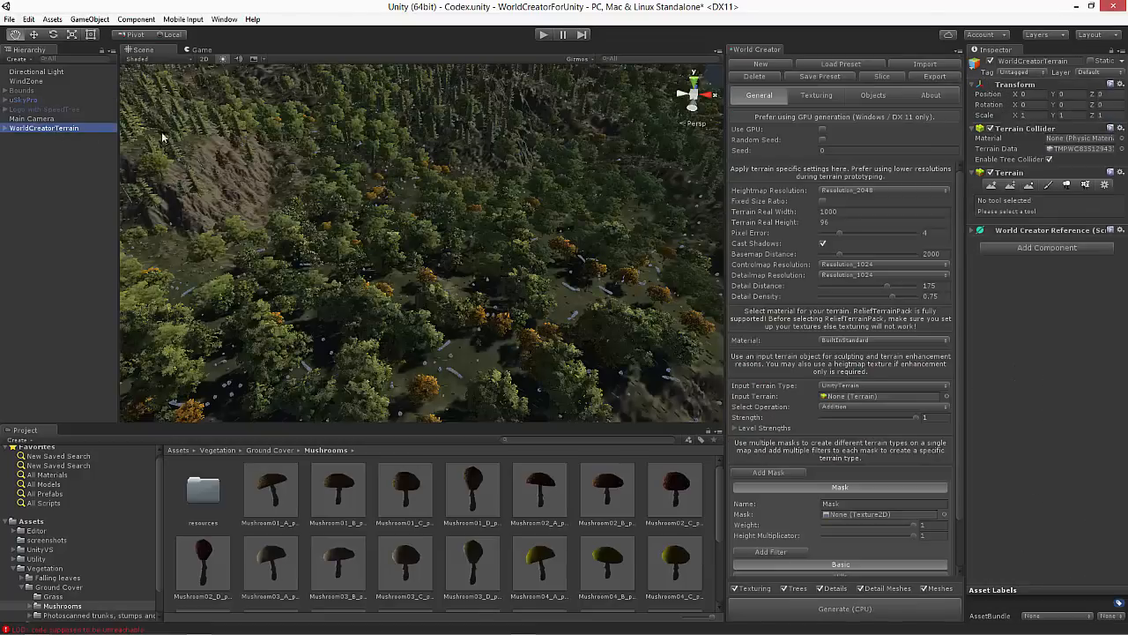
{"action": "scroll", "coordinate": [892, 262], "scroll_direction": "down", "scroll_amount": 2}
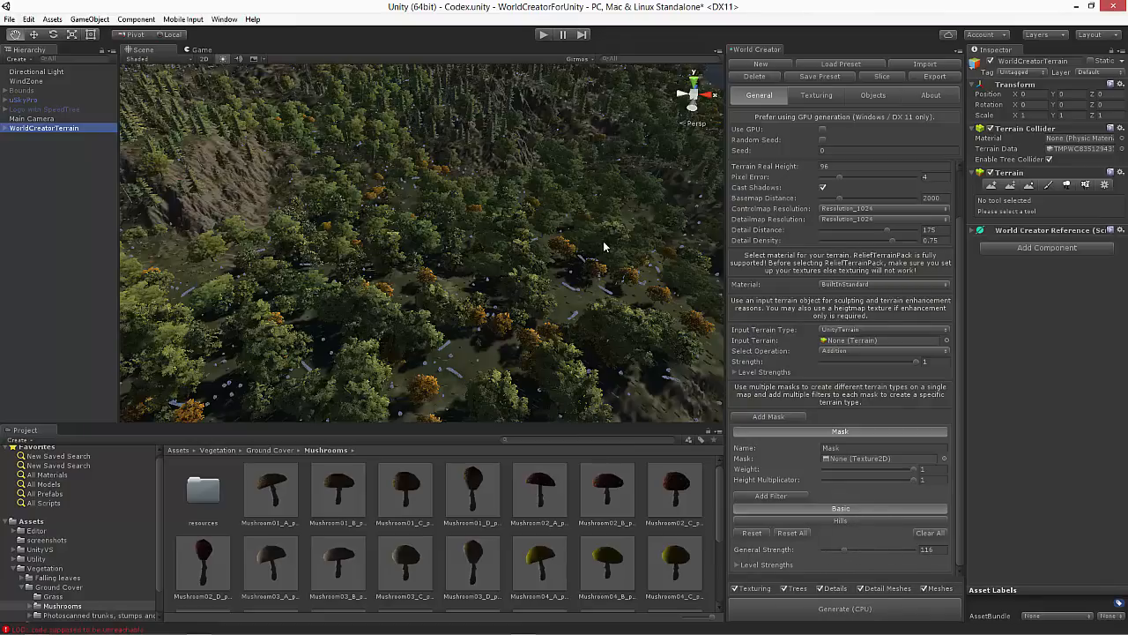
{"action": "right_click_drag", "start_coordinate": [344, 238], "coordinate": [337, 176]}
{"action": "right_click_drag", "start_coordinate": [544, 295], "coordinate": [630, 290]}
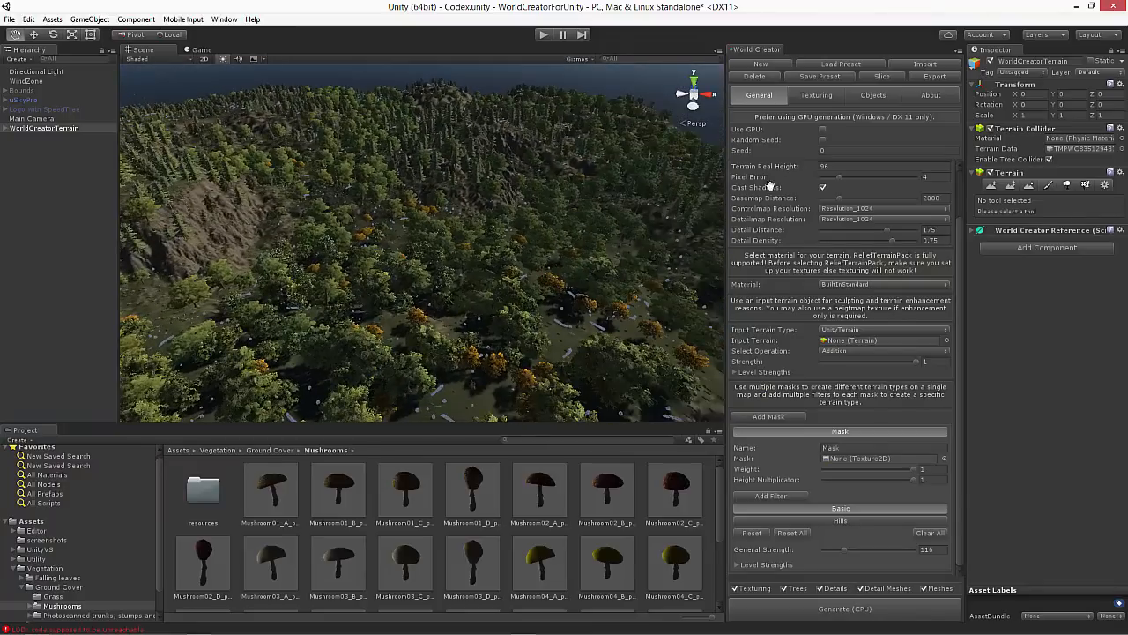
- Review the distribution settings of the four ground textures: thick green grass, mountain terrain, smooth rock and rocky mud
{"action": "left_click", "coordinate": [817, 96]}
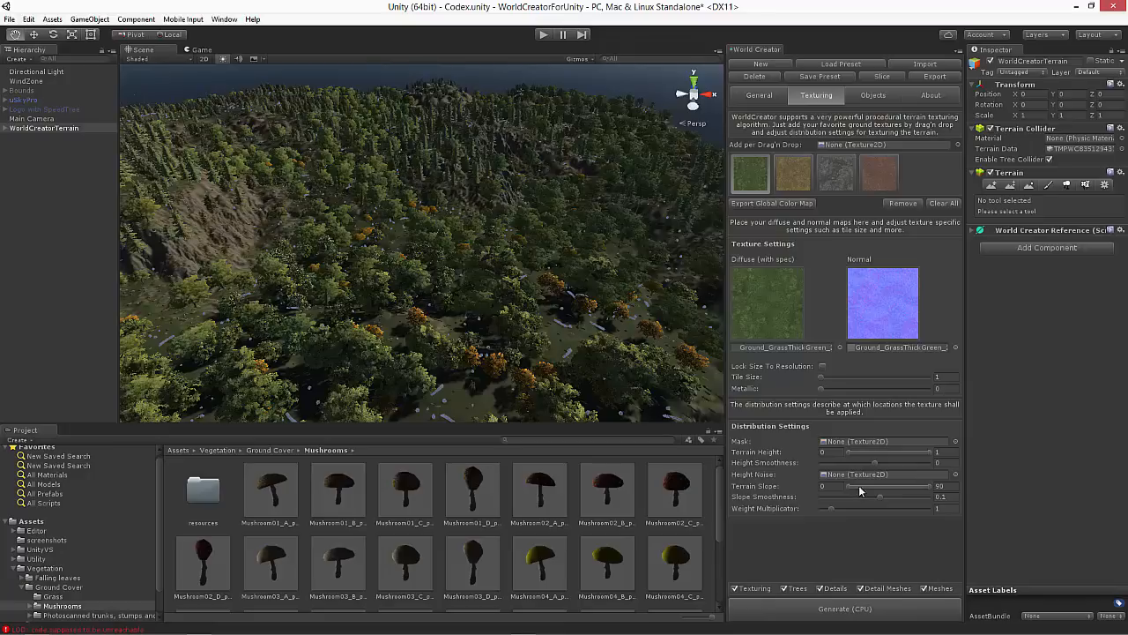
{"action": "left_click", "coordinate": [789, 174]}
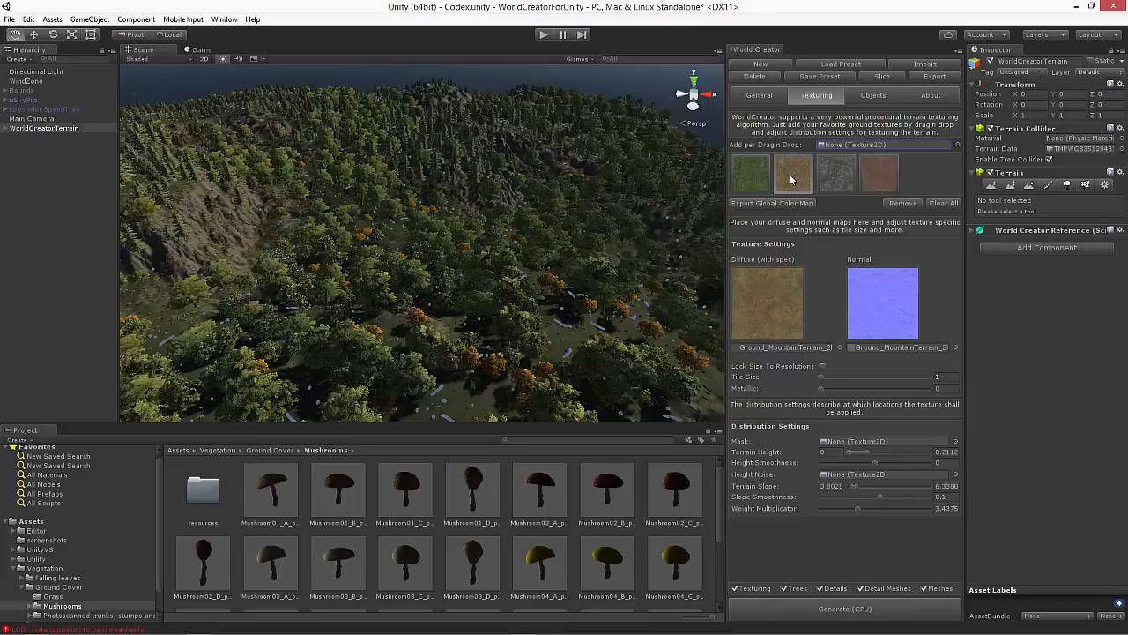
{"action": "left_click", "coordinate": [841, 185]}
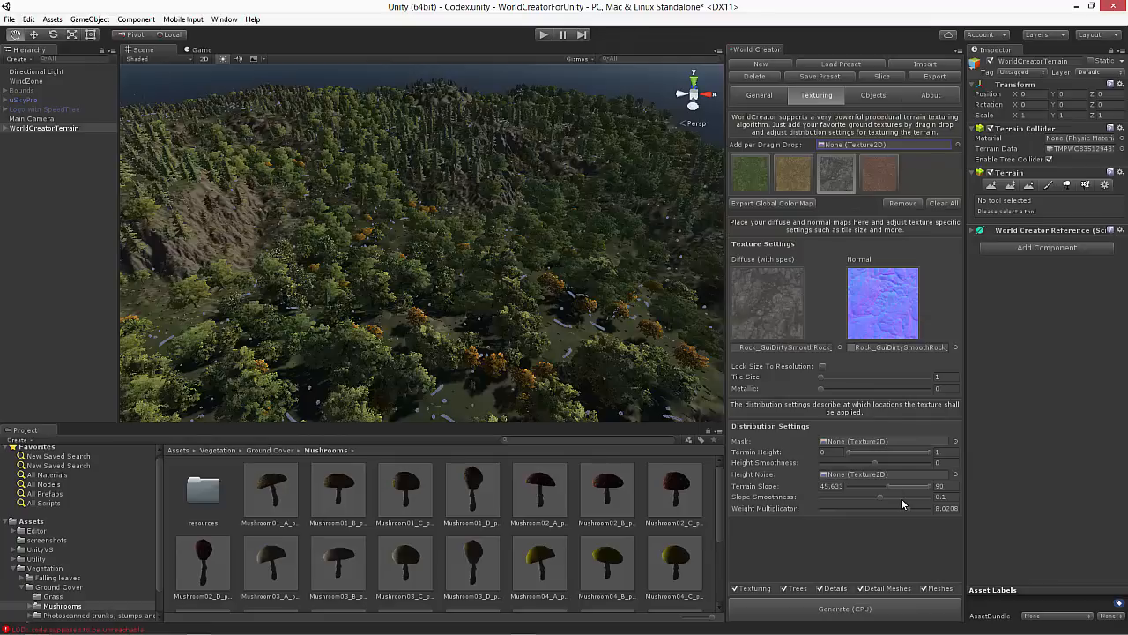
{"action": "left_click", "coordinate": [878, 183]}
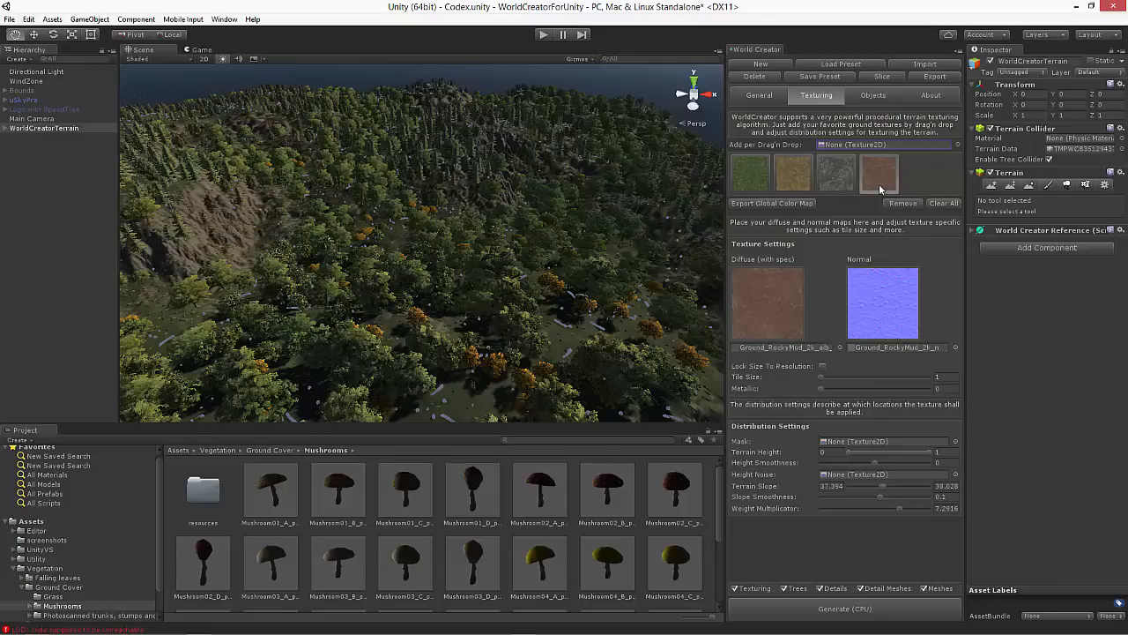
- Examine the White_Oak_Desktop tree's scale and distribution settings along with its mushroom and Fx_Leaves_Prefab sub meshes
{"action": "left_click", "coordinate": [872, 96]}
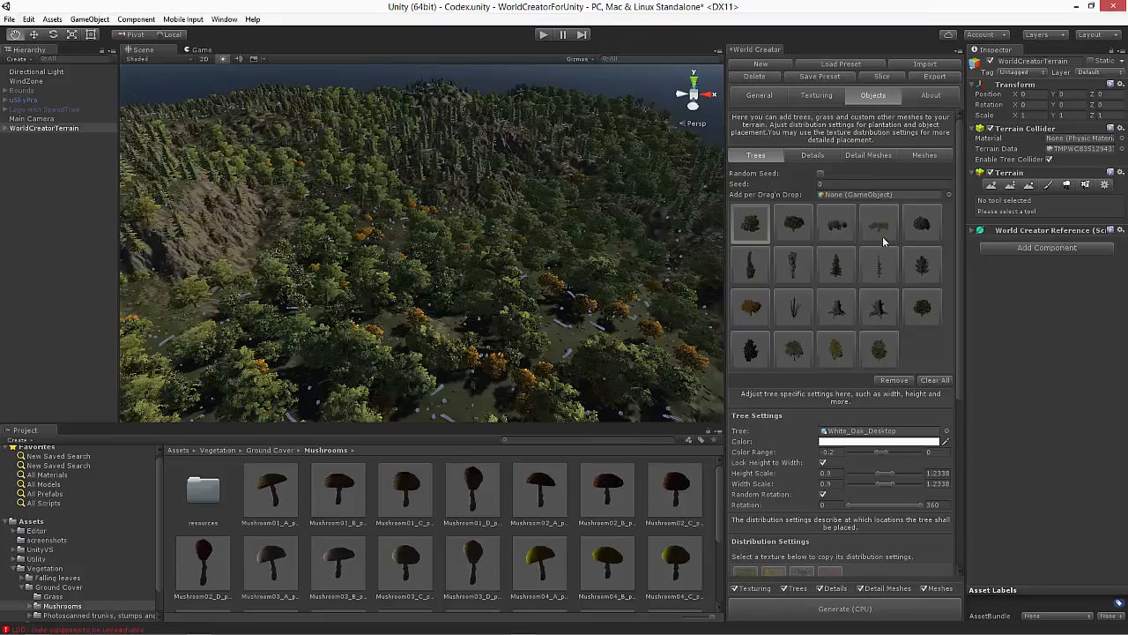
{"action": "scroll", "coordinate": [811, 265], "scroll_direction": "down", "scroll_amount": 8}
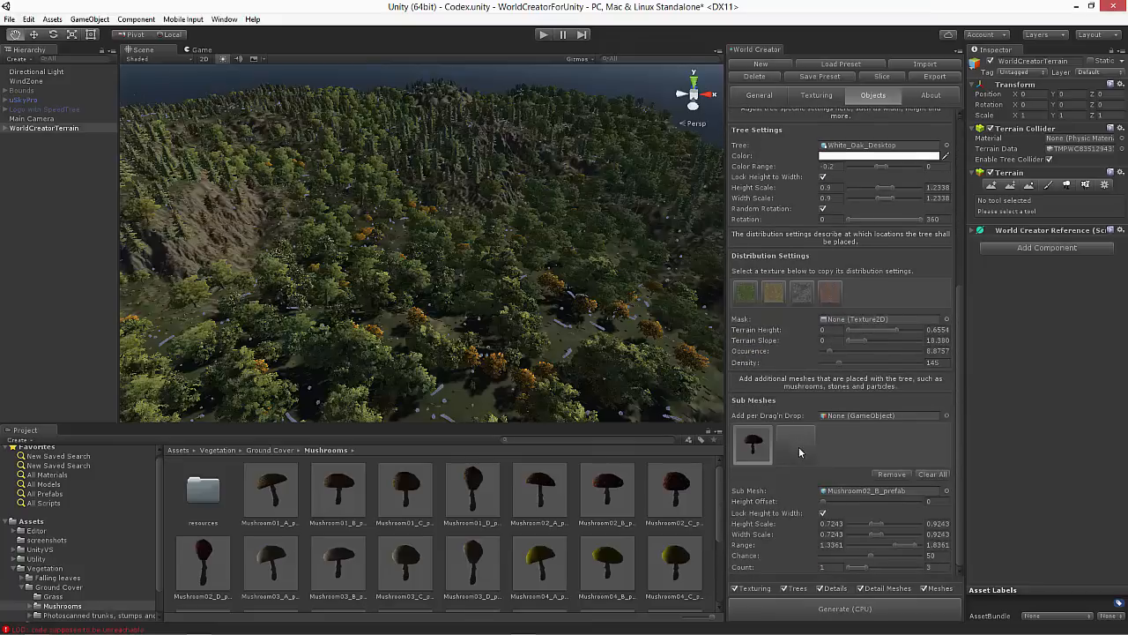
{"action": "left_click", "coordinate": [804, 452]}
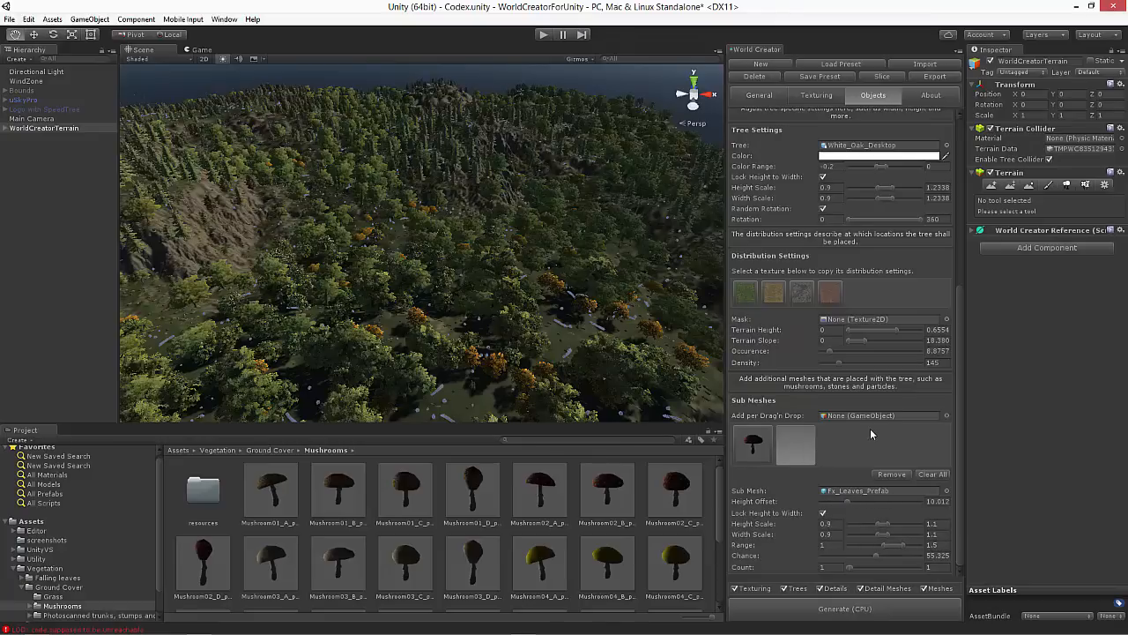
{"action": "scroll", "coordinate": [869, 427], "scroll_direction": "up", "scroll_amount": 3}
{"action": "scroll", "coordinate": [847, 462], "scroll_direction": "up", "scroll_amount": 8}
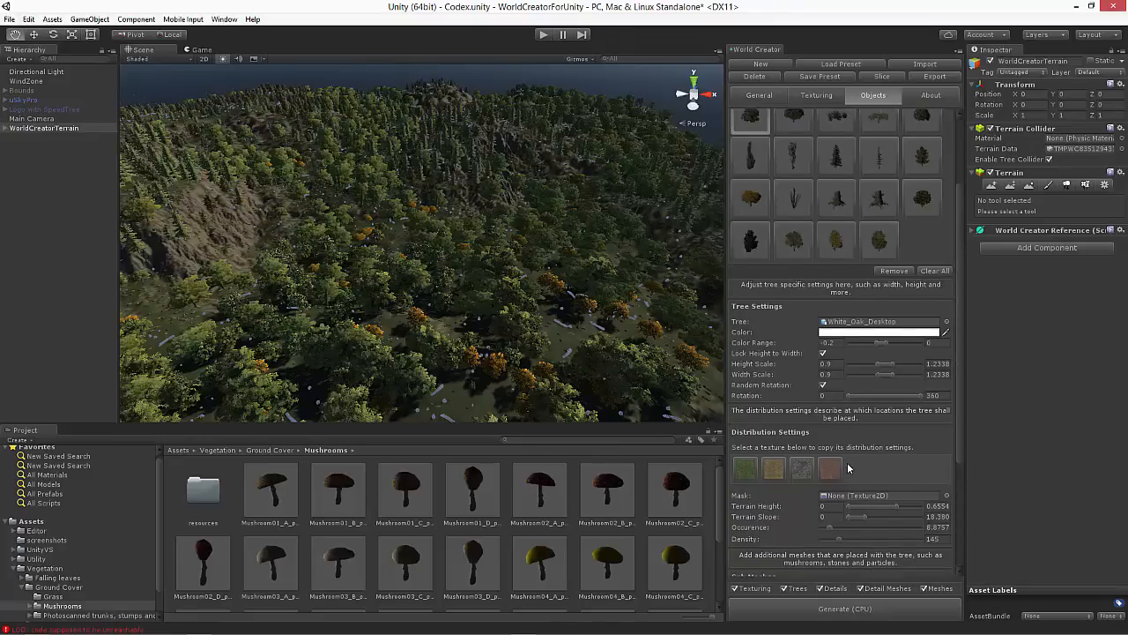
{"action": "scroll", "coordinate": [847, 462], "scroll_direction": "down", "scroll_amount": 9}
{"action": "scroll", "coordinate": [847, 461], "scroll_direction": "up", "scroll_amount": 10}
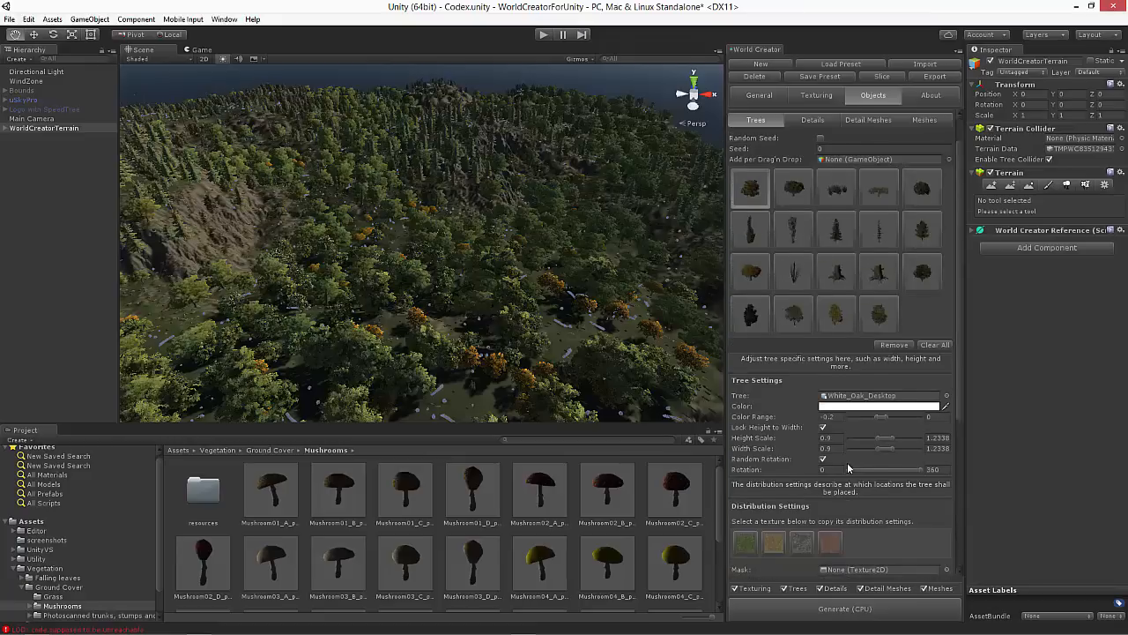
- Compare the settings of the other tree entries, including American_Elm_Desktop, Rough_Grass_Hero and the tree stump
{"action": "left_click", "coordinate": [804, 238]}
{"action": "scroll", "coordinate": [851, 462], "scroll_direction": "down", "scroll_amount": 5}
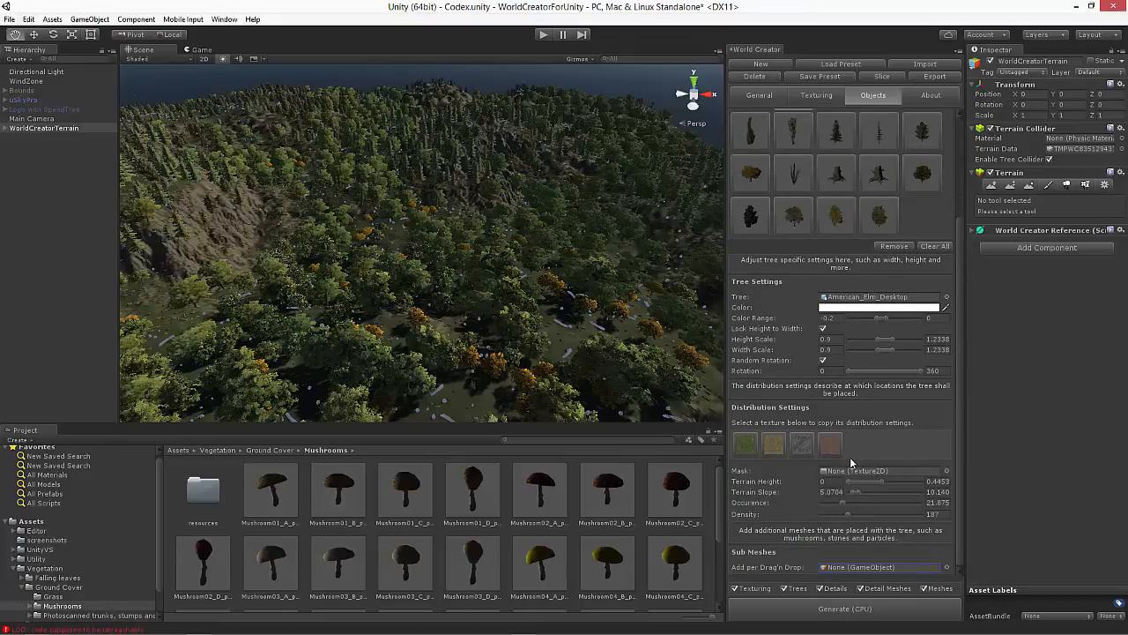
{"action": "left_click", "coordinate": [797, 145]}
{"action": "left_click", "coordinate": [799, 170]}
{"action": "left_click", "coordinate": [851, 186]}
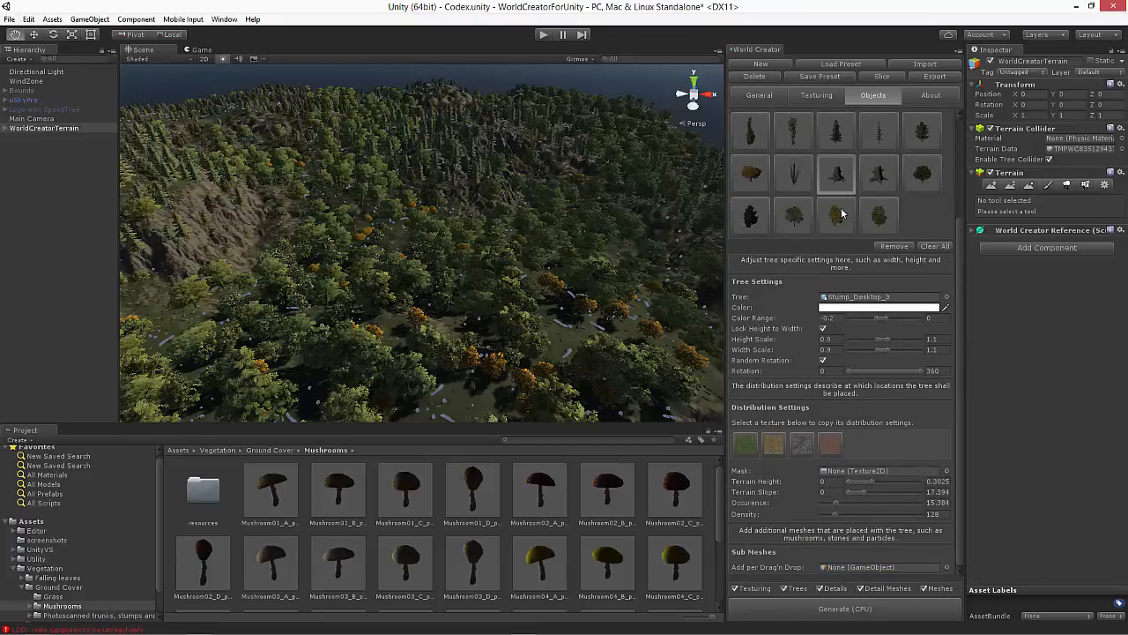
{"action": "left_click", "coordinate": [842, 214]}
{"action": "left_click", "coordinate": [793, 215]}
{"action": "left_click", "coordinate": [754, 215]}
{"action": "left_click", "coordinate": [756, 180]}
{"action": "left_click", "coordinate": [802, 178]}
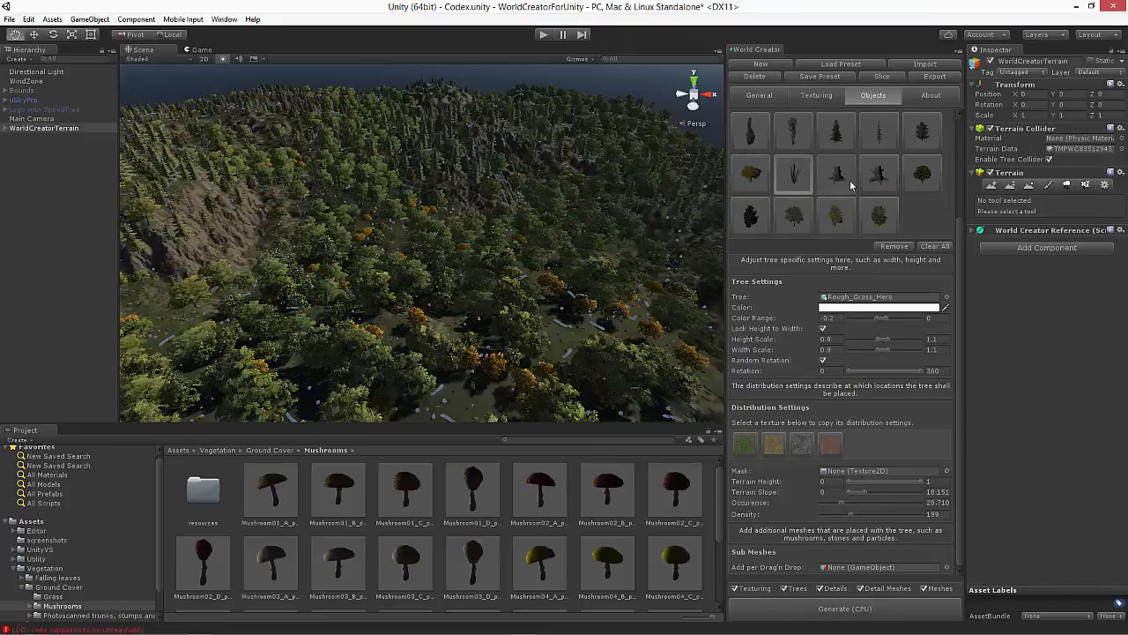
{"action": "left_click", "coordinate": [850, 183]}
{"action": "scroll", "coordinate": [890, 214], "scroll_direction": "up", "scroll_amount": 3}
{"action": "scroll", "coordinate": [890, 210], "scroll_direction": "up", "scroll_amount": 2}
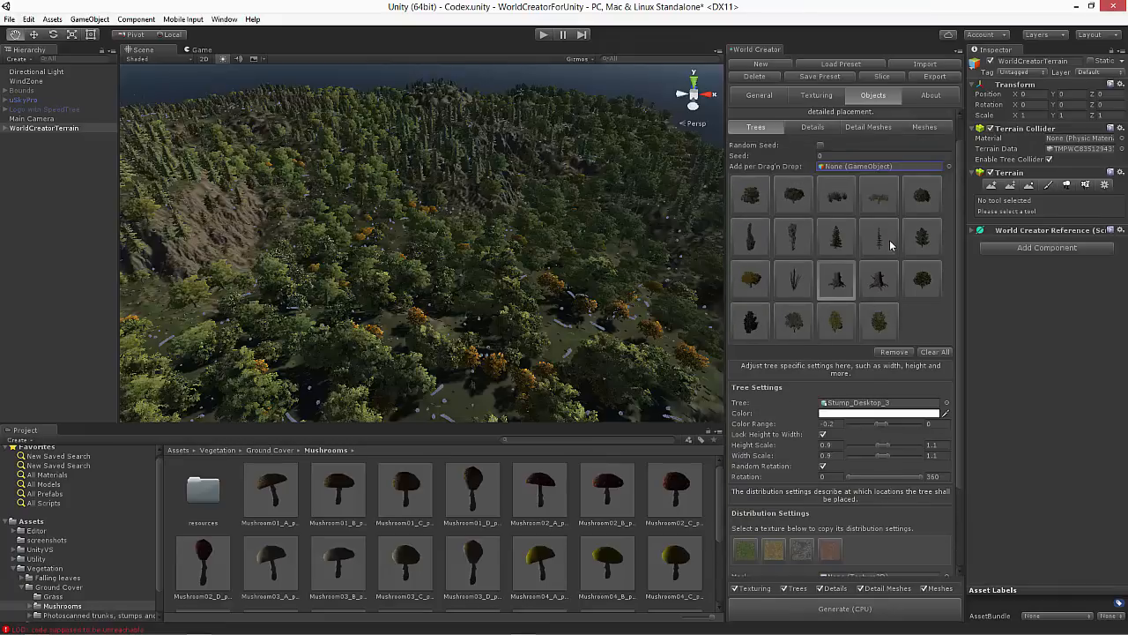
{"action": "scroll", "coordinate": [883, 235], "scroll_direction": "down", "scroll_amount": 3}
{"action": "scroll", "coordinate": [886, 224], "scroll_direction": "up", "scroll_amount": 4}
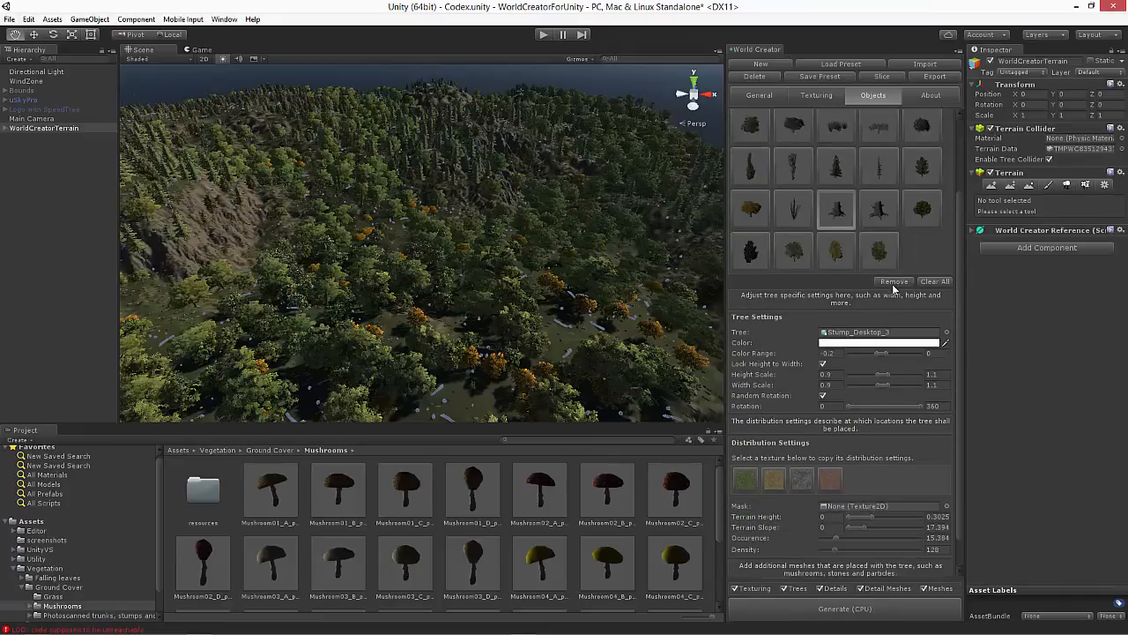
- Review the scale and distribution settings of the terrain's grass and flower detail textures
{"action": "left_click", "coordinate": [829, 159]}
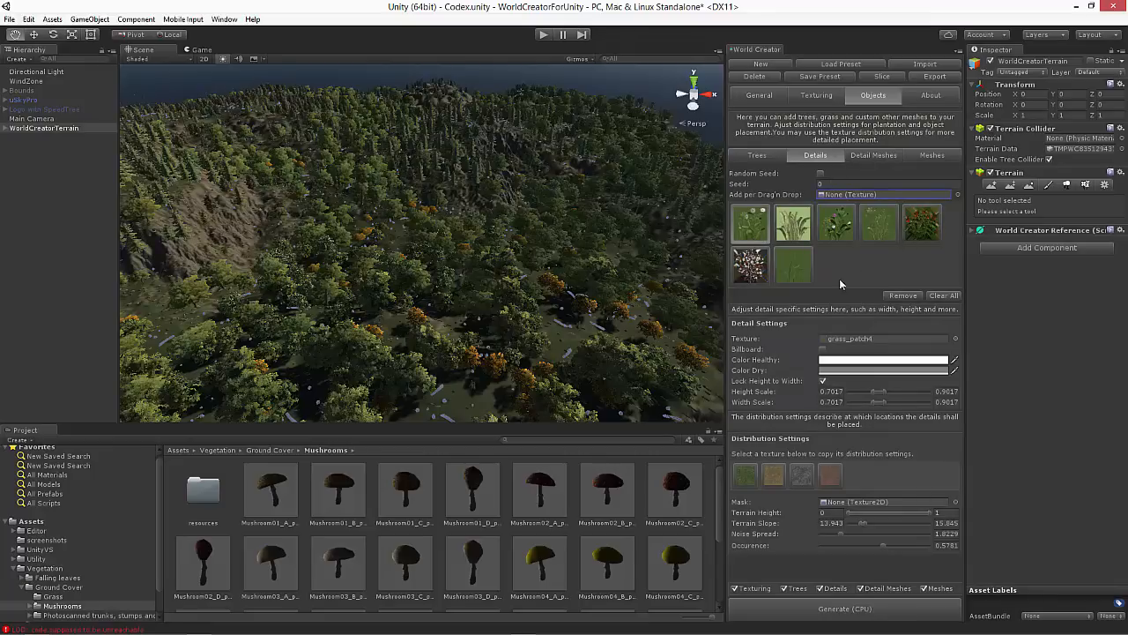
{"action": "left_click", "coordinate": [838, 224]}
{"action": "left_click", "coordinate": [879, 227]}
{"action": "left_click", "coordinate": [922, 231]}
{"action": "left_click", "coordinate": [760, 262]}
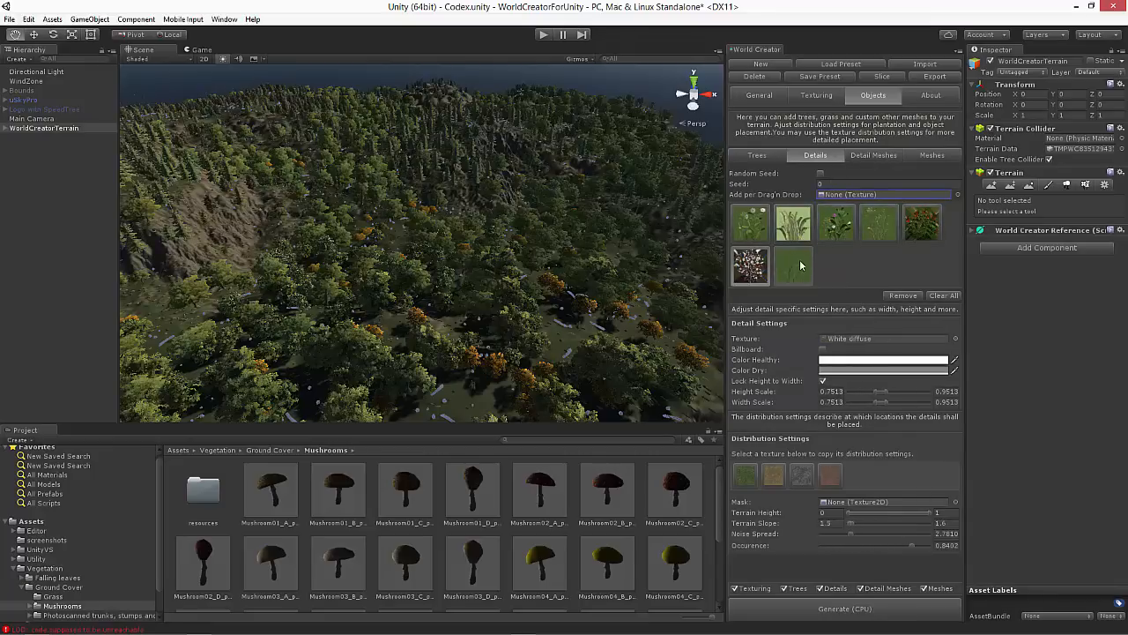
{"action": "left_click", "coordinate": [799, 266]}
- Check the detail meshes, and review the settings of the placed meshes, including FallenTree01, Pollen 1 and ButterFly Orange
{"action": "left_click", "coordinate": [877, 156]}
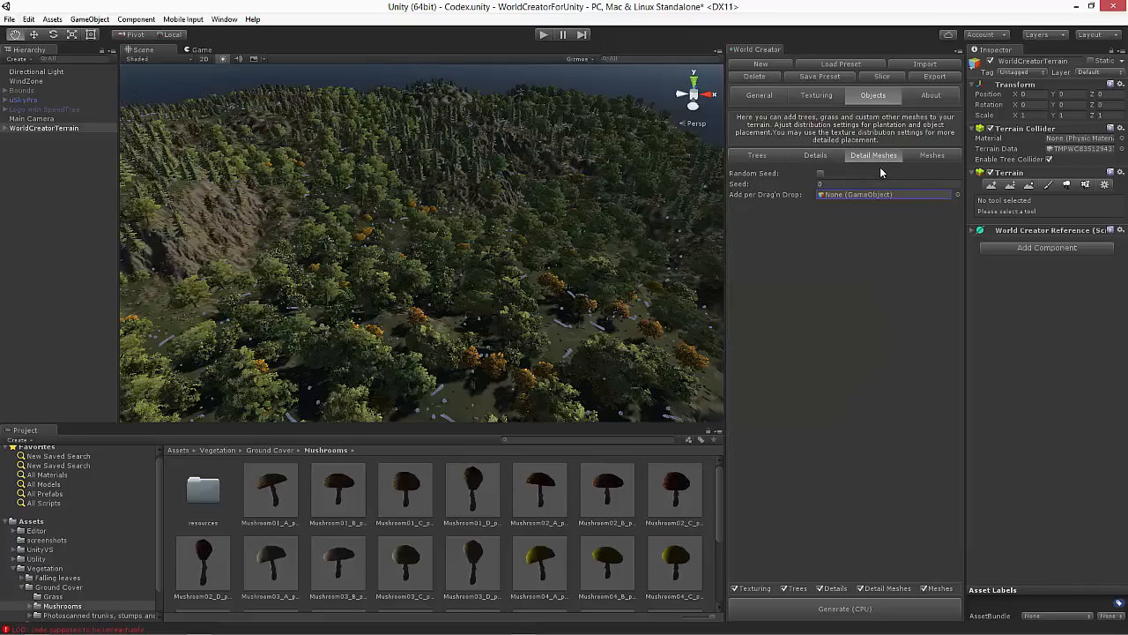
{"action": "left_click", "coordinate": [930, 157]}
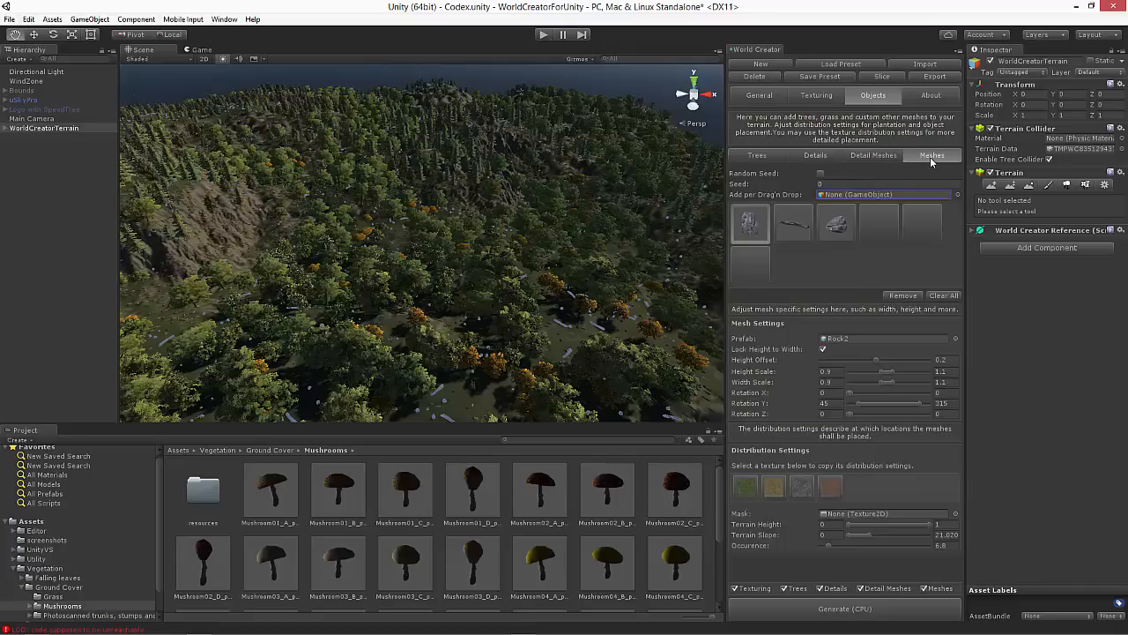
{"action": "left_click", "coordinate": [793, 229]}
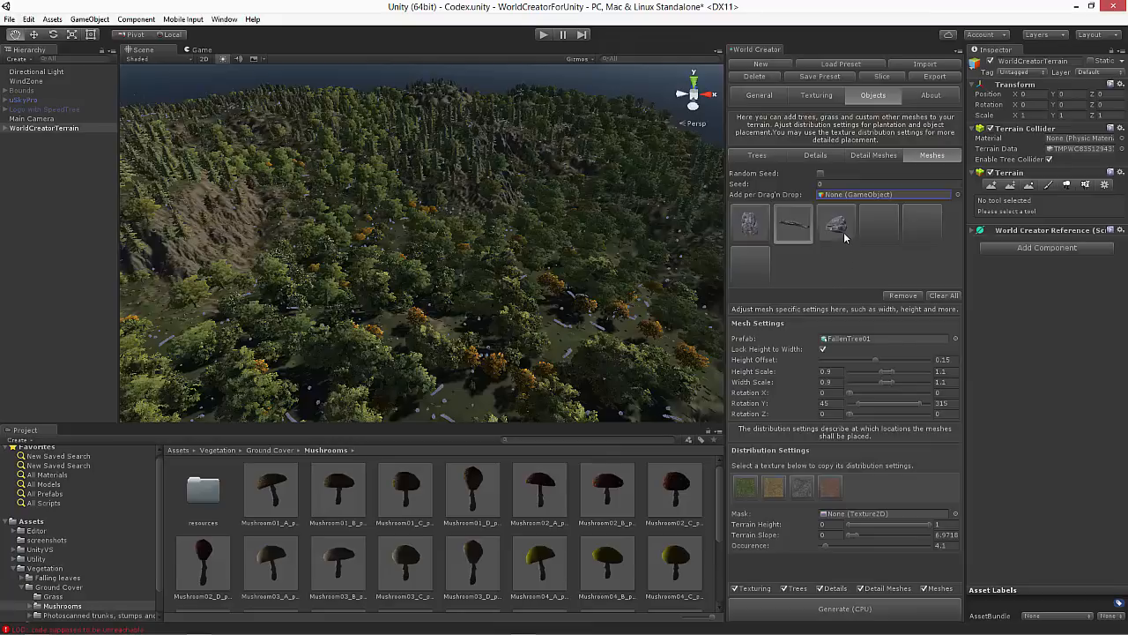
{"action": "left_click", "coordinate": [881, 231]}
{"action": "left_click", "coordinate": [919, 231]}
{"action": "left_click", "coordinate": [755, 264]}
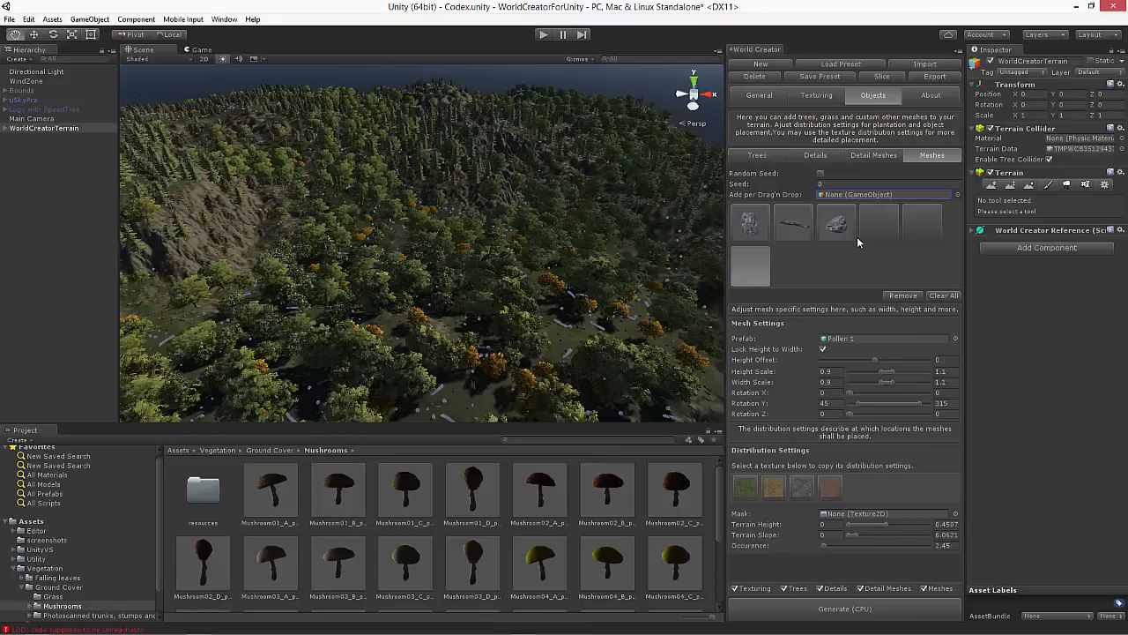
{"action": "left_click", "coordinate": [876, 228]}
{"action": "left_click", "coordinate": [915, 222]}
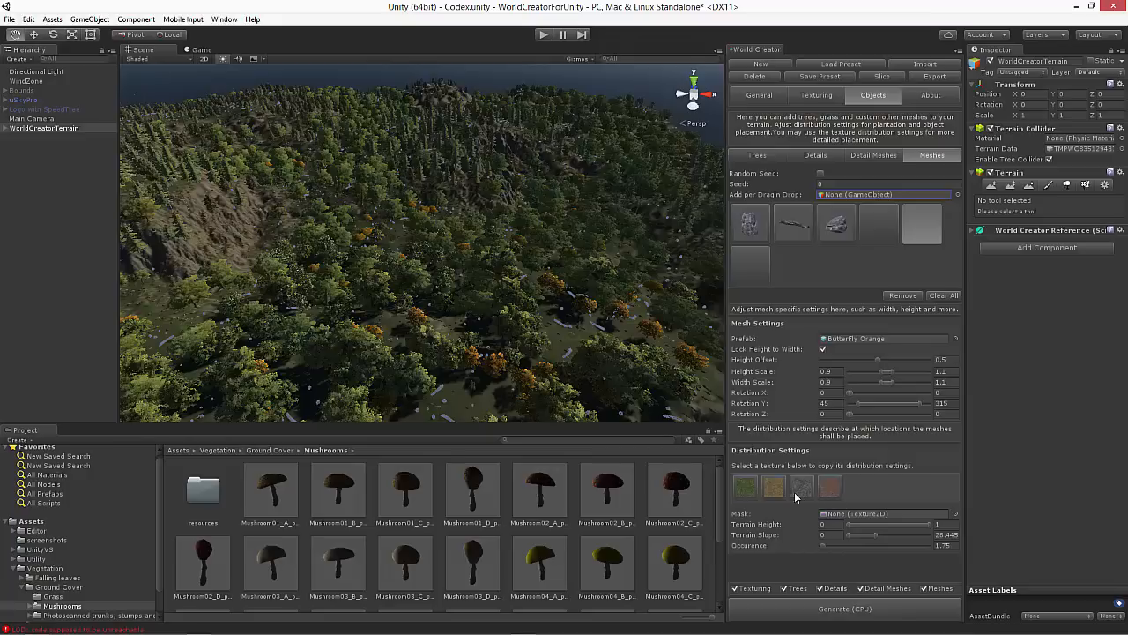
- Copy the rocky mud texture's distribution settings to the Rock5 mesh and compare them with that texture's own settings
{"action": "left_click", "coordinate": [839, 233]}
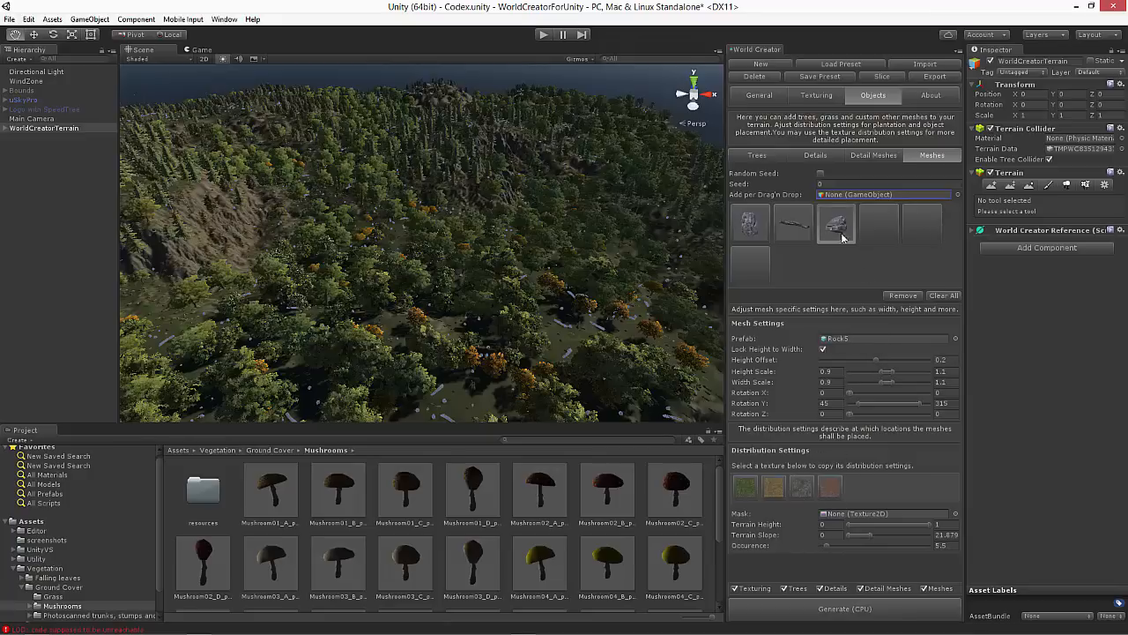
{"action": "left_click", "coordinate": [832, 494]}
{"action": "left_click", "coordinate": [830, 96]}
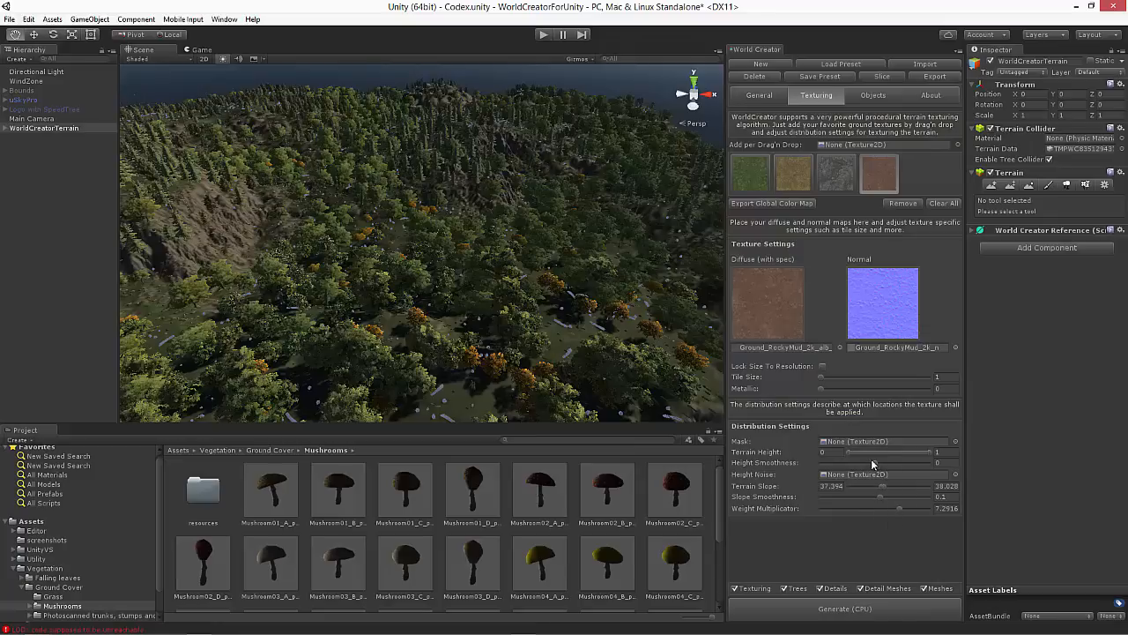
{"action": "left_click", "coordinate": [872, 97]}
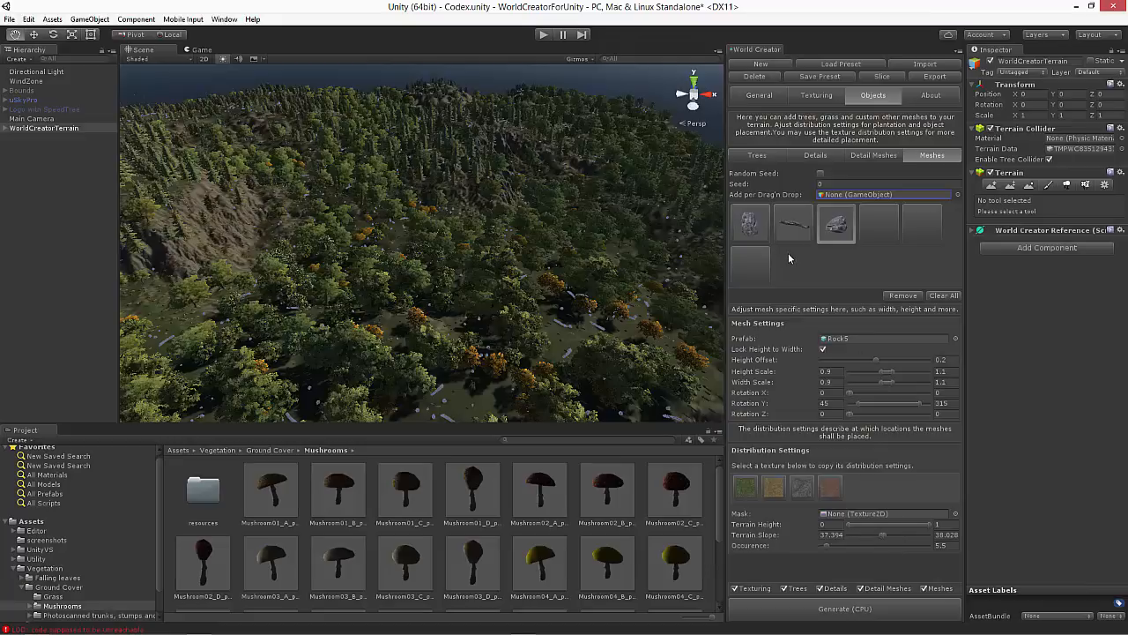
- Return to the terrain's general settings and inspect the finished forest from several directions
{"action": "left_click", "coordinate": [758, 96]}
{"action": "right_click_drag", "start_coordinate": [565, 229], "coordinate": [481, 219]}
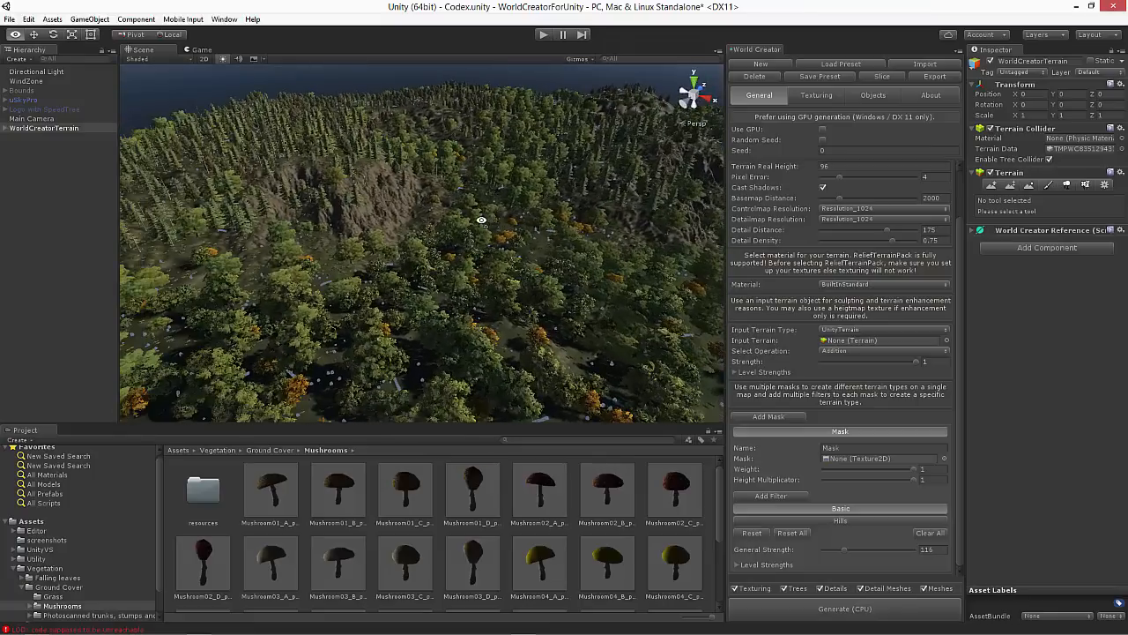
{"action": "right_click_drag", "start_coordinate": [481, 220], "coordinate": [553, 221]}
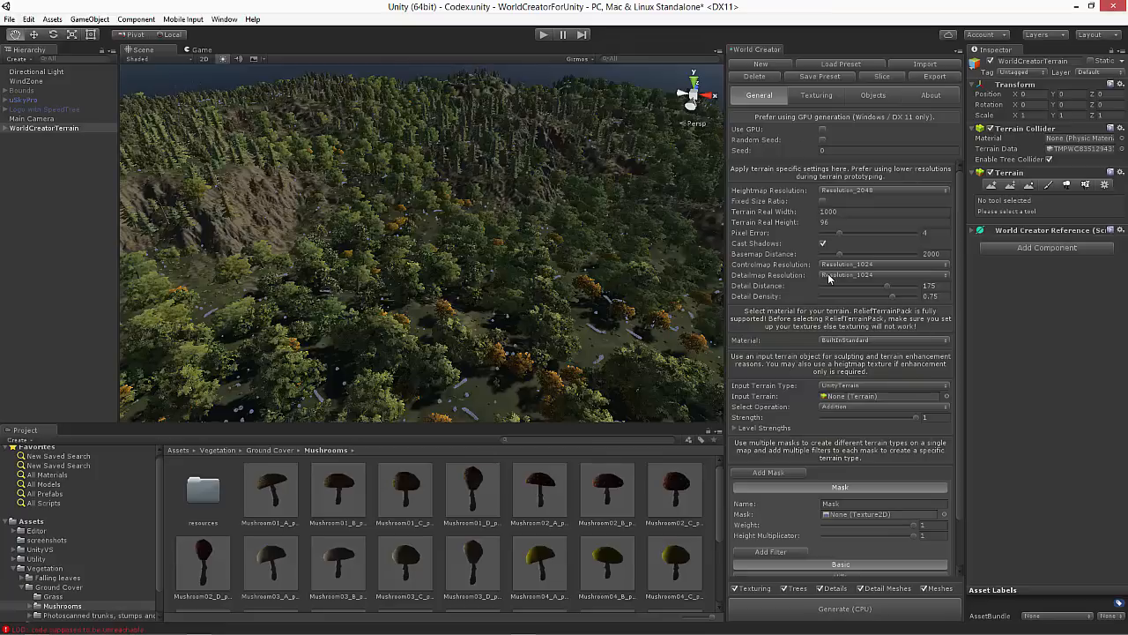
{"action": "right_click_drag", "start_coordinate": [562, 236], "coordinate": [674, 205]}
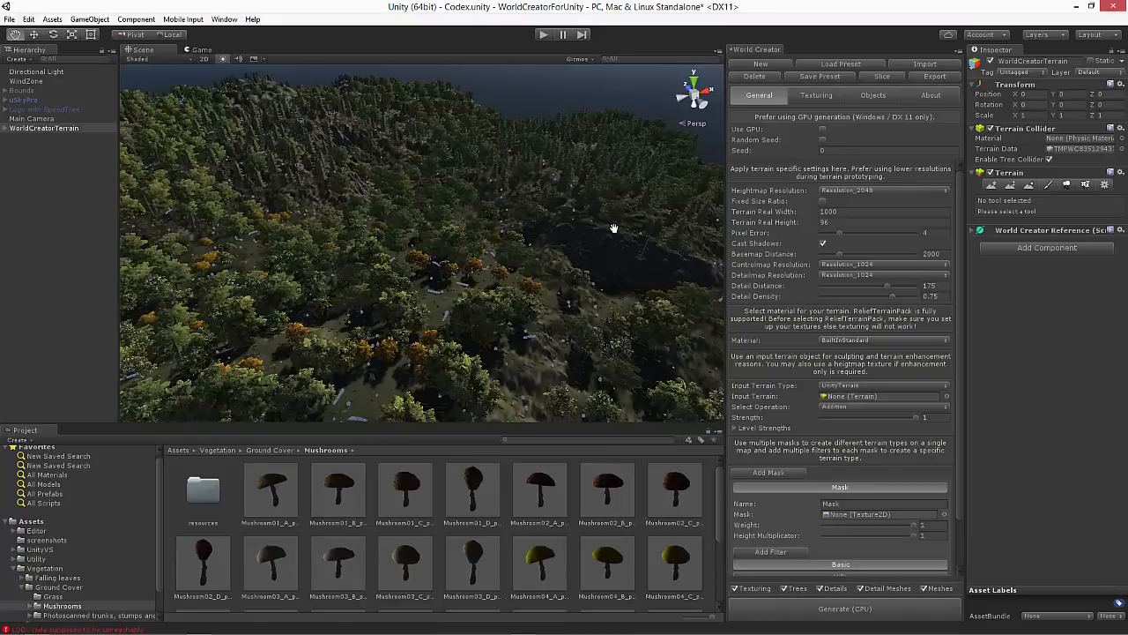
{"action": "right_click_drag", "start_coordinate": [635, 239], "coordinate": [481, 221]}
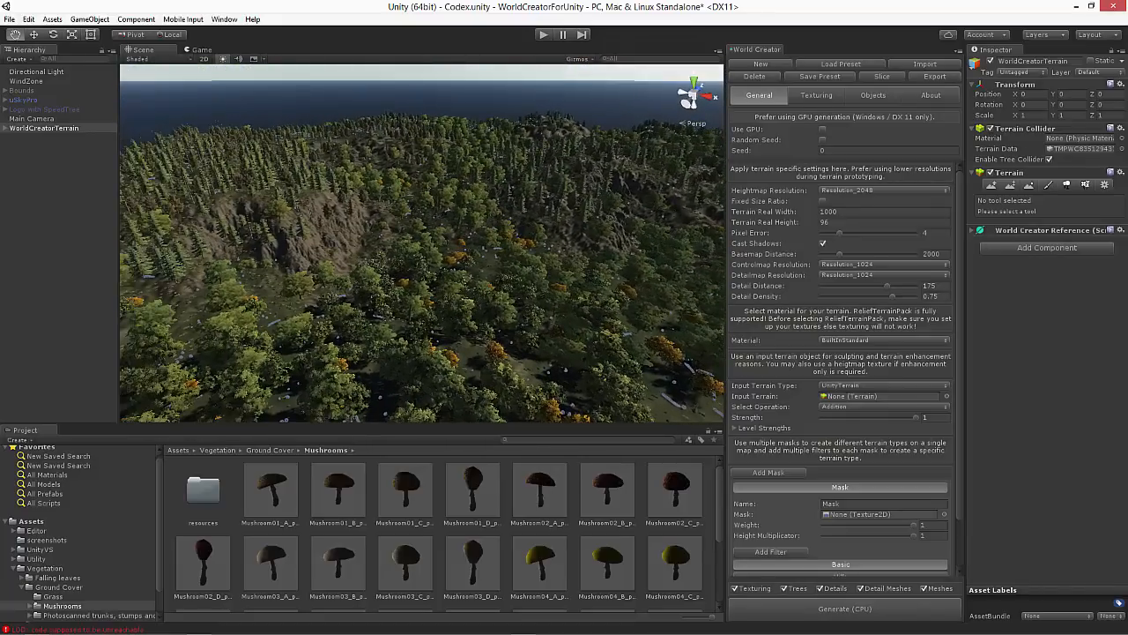